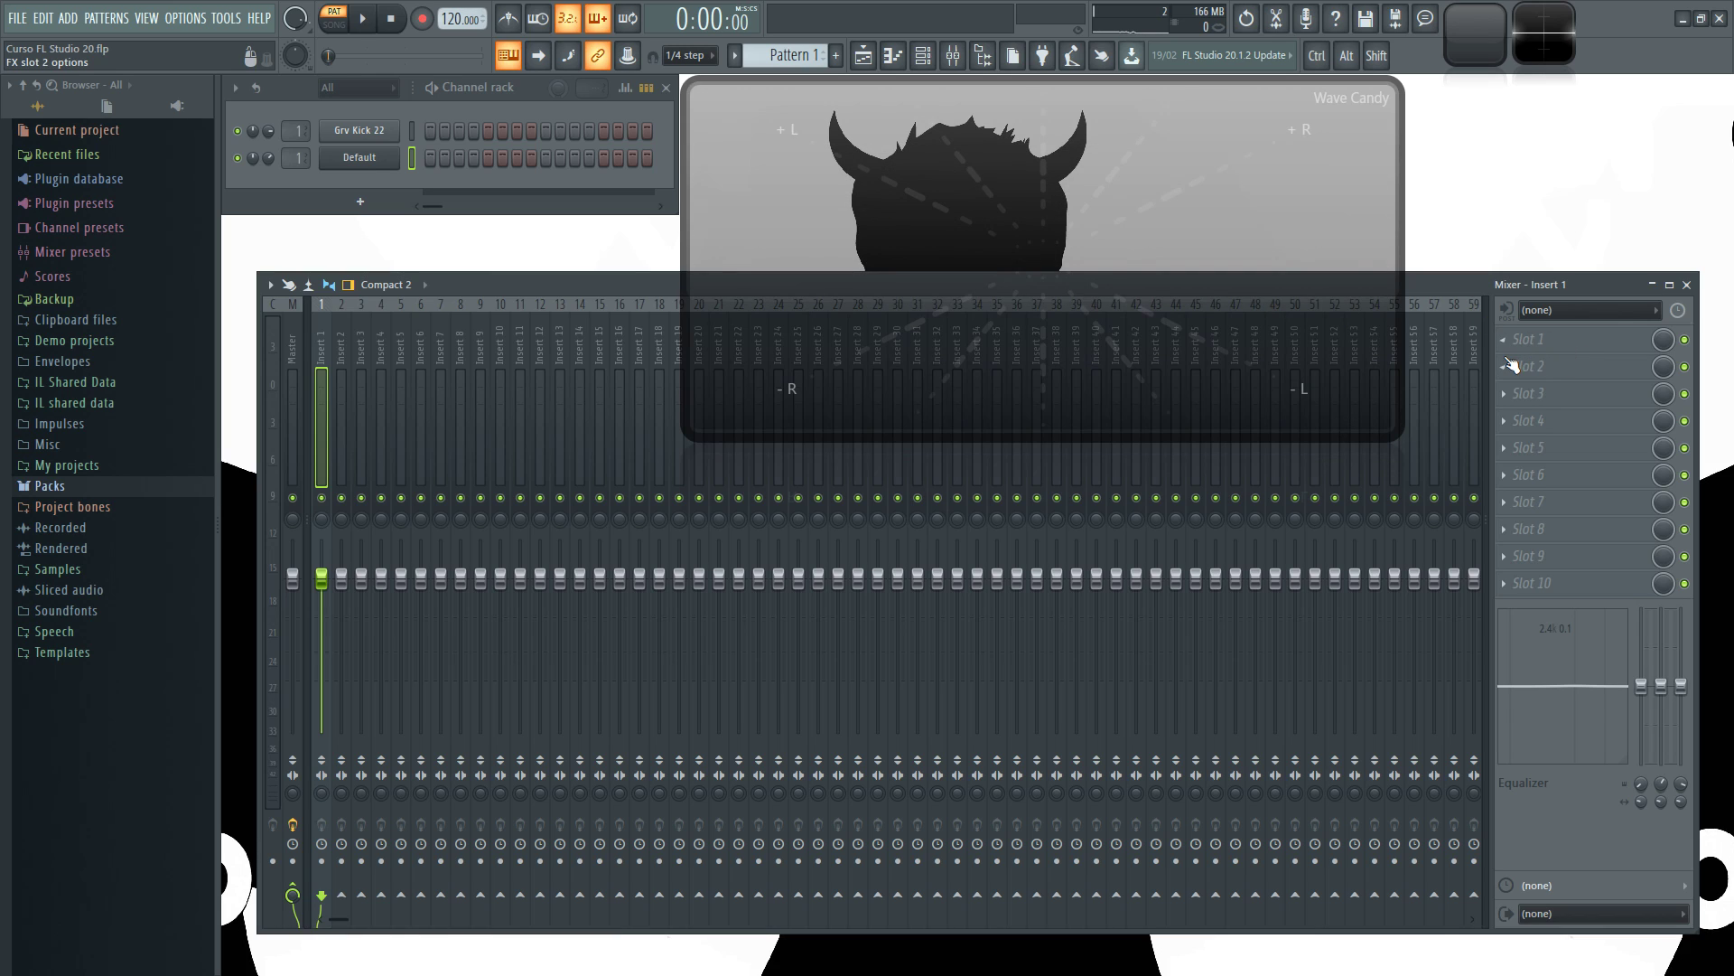
- Load Fruity PanOMatic into slot 1 of mixer Insert 1 and place its window clear of the stereo display
click(1506, 339)
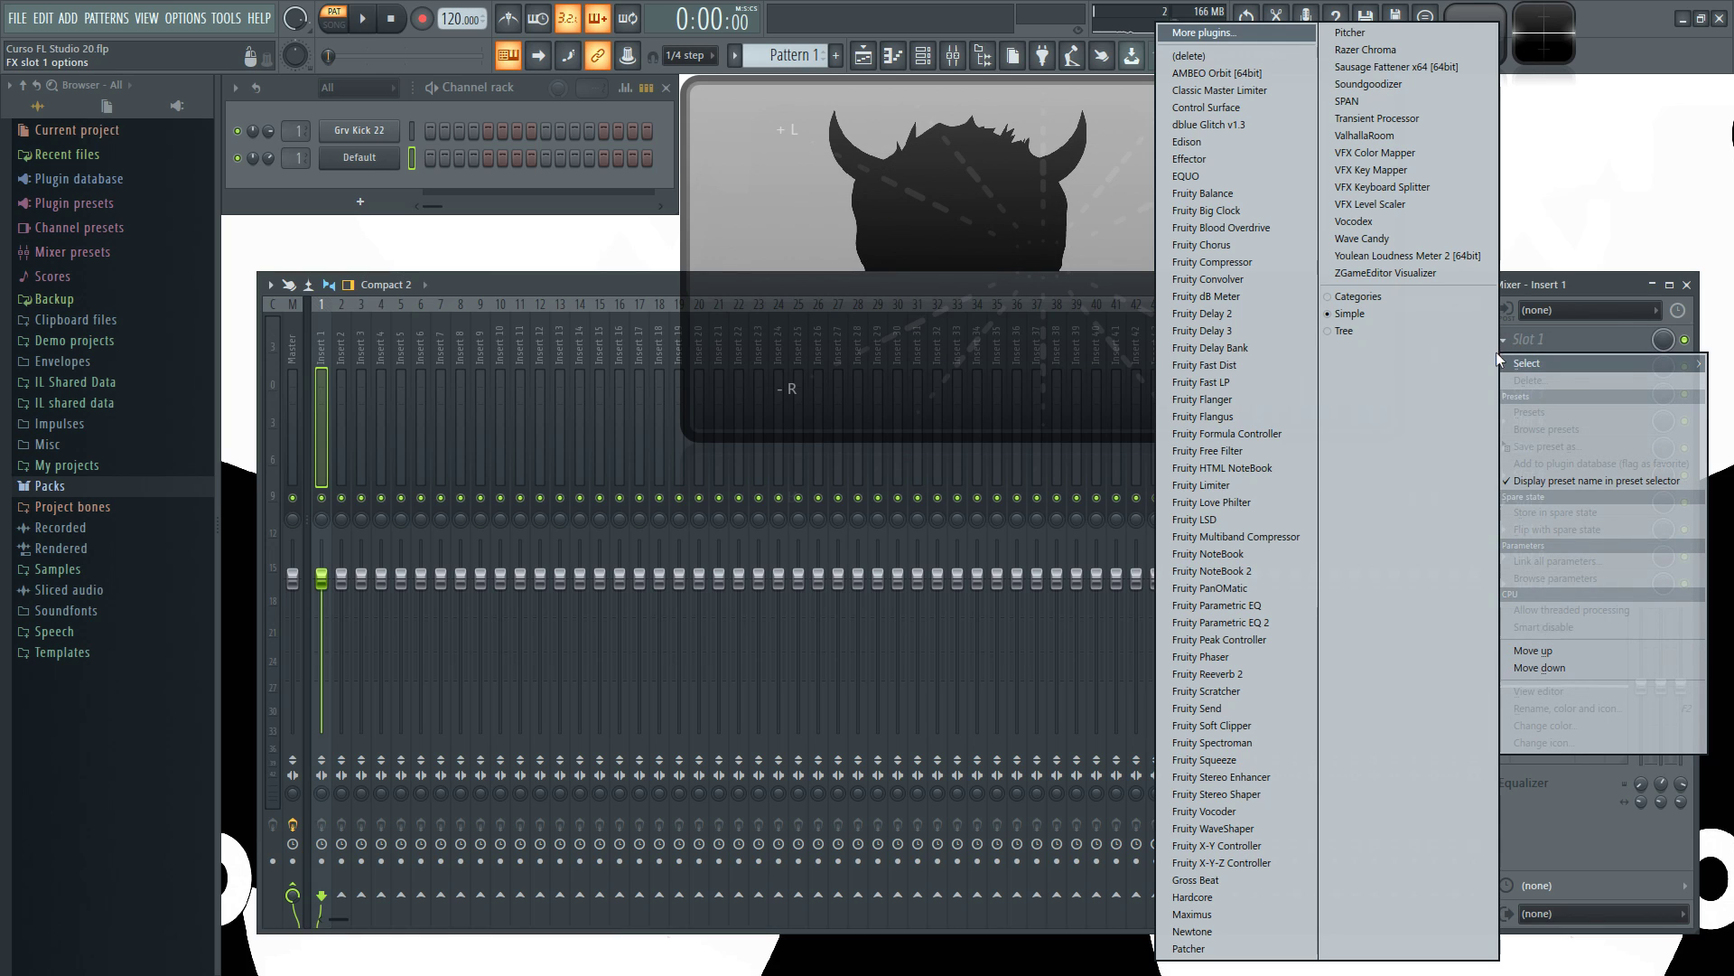
click(1244, 588)
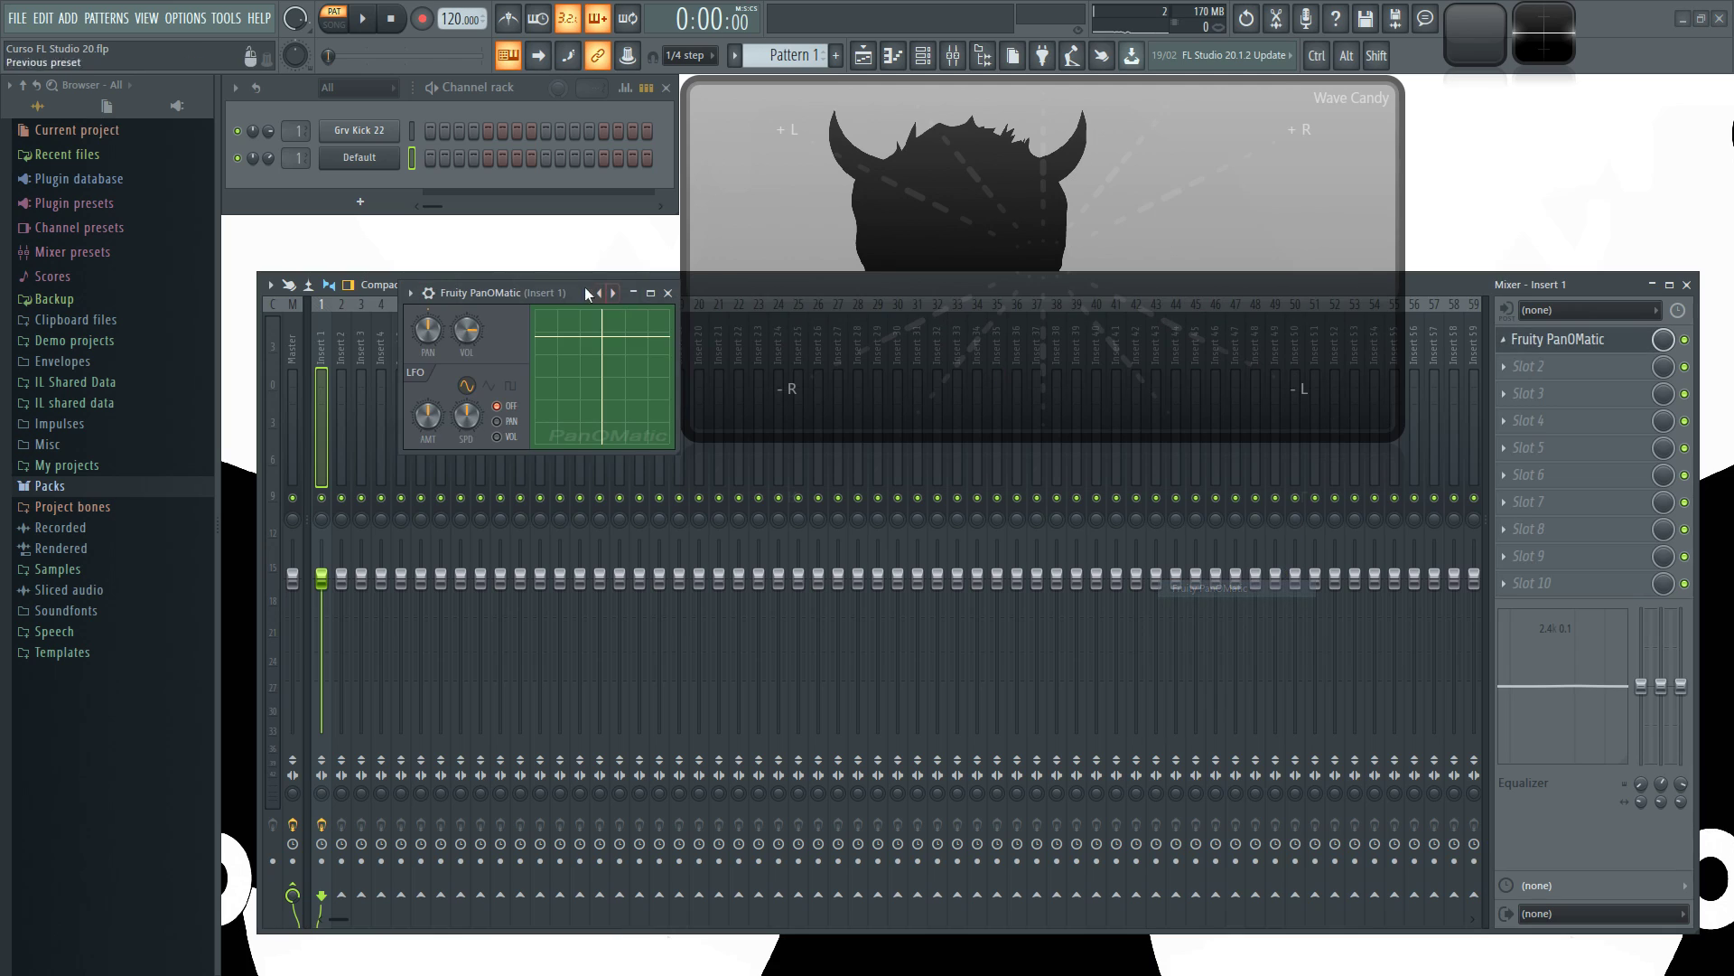
drag(515, 291, 667, 487)
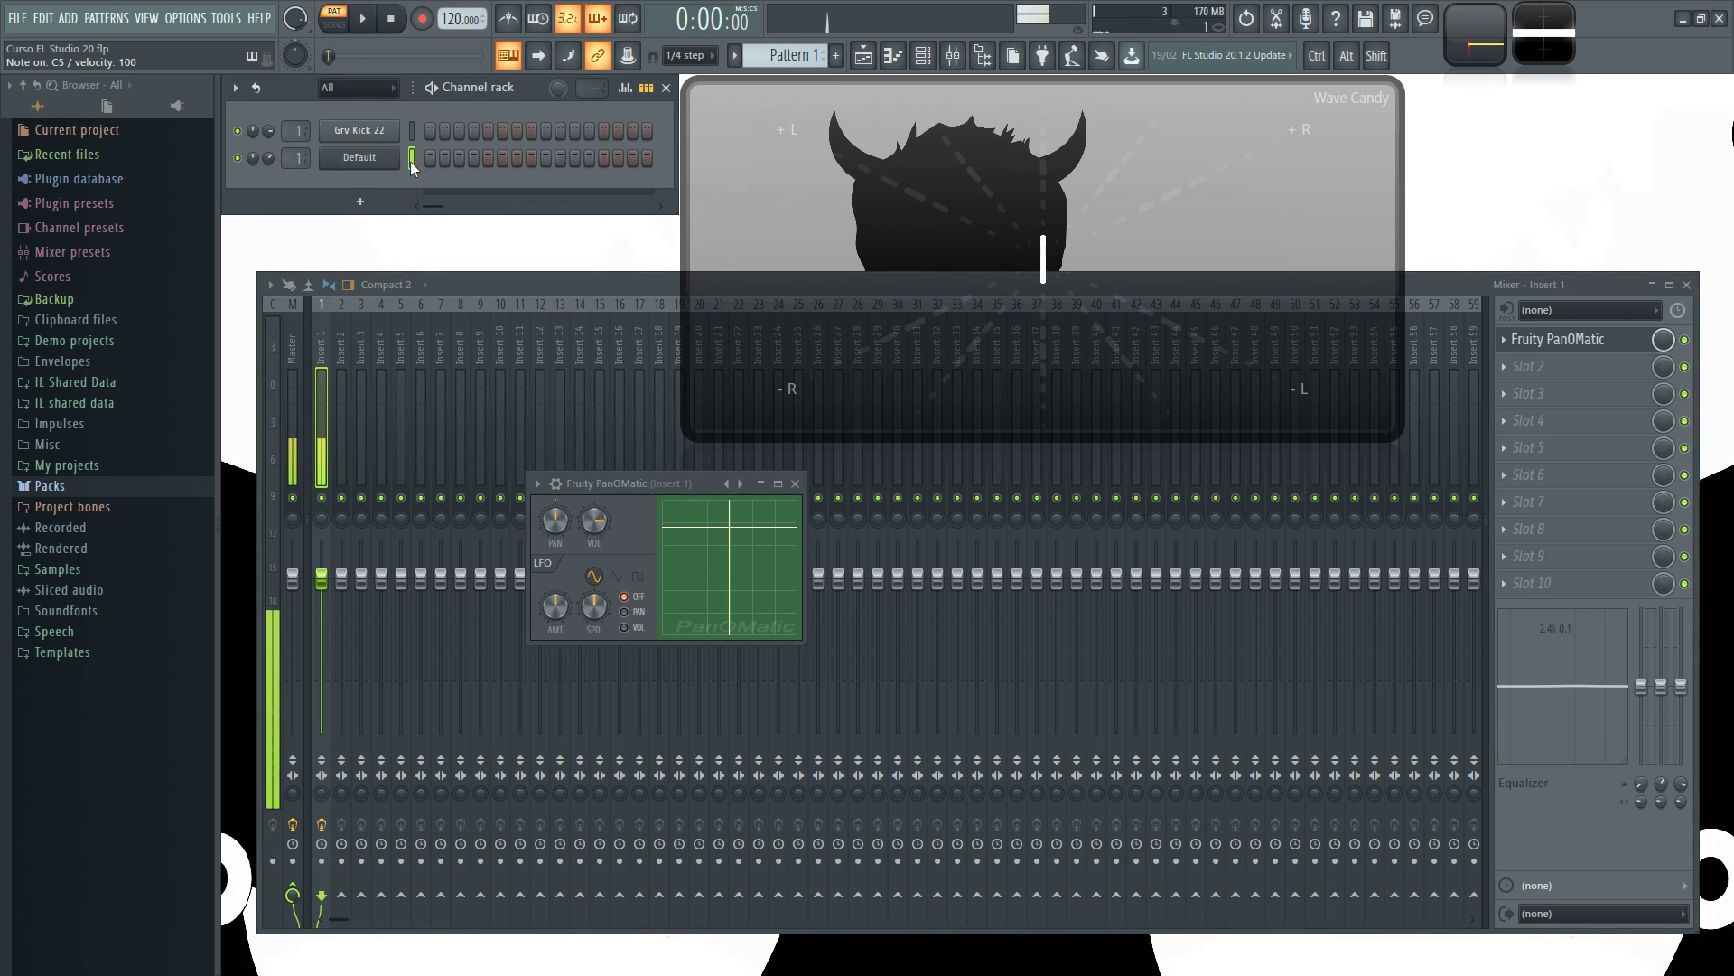
- Try panning the Default channel to 45% right and reset its panning in the channel rack
drag(257, 159, 256, 109)
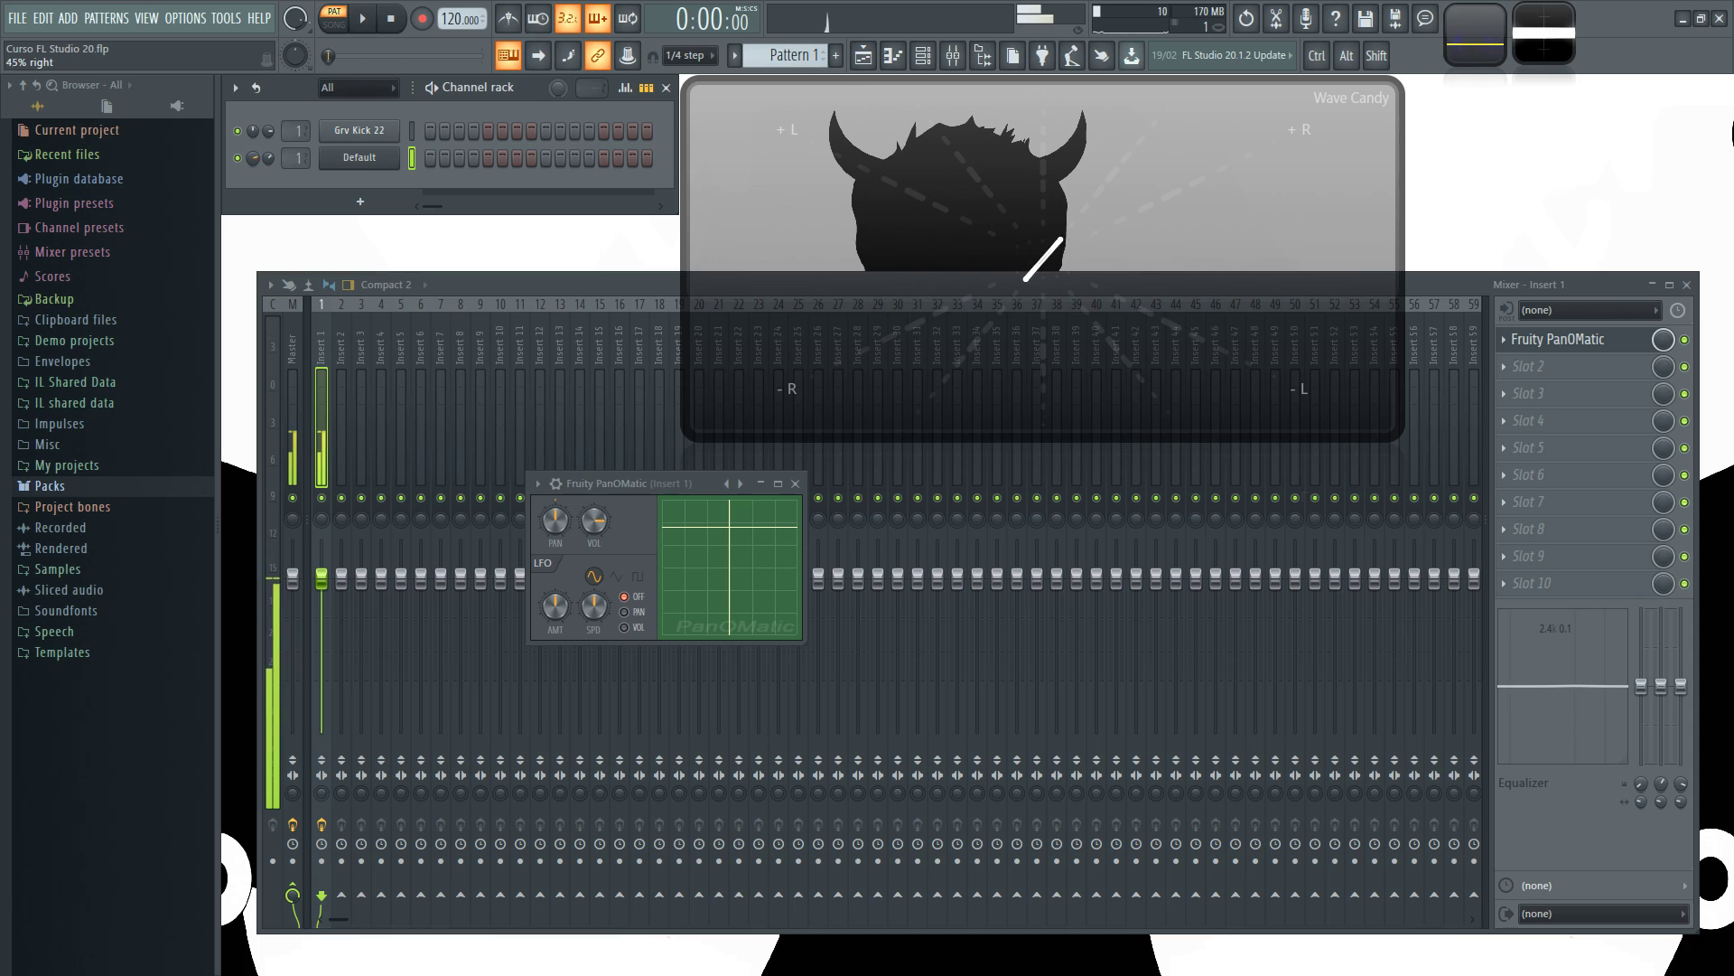
right_click(255, 159)
click(550, 110)
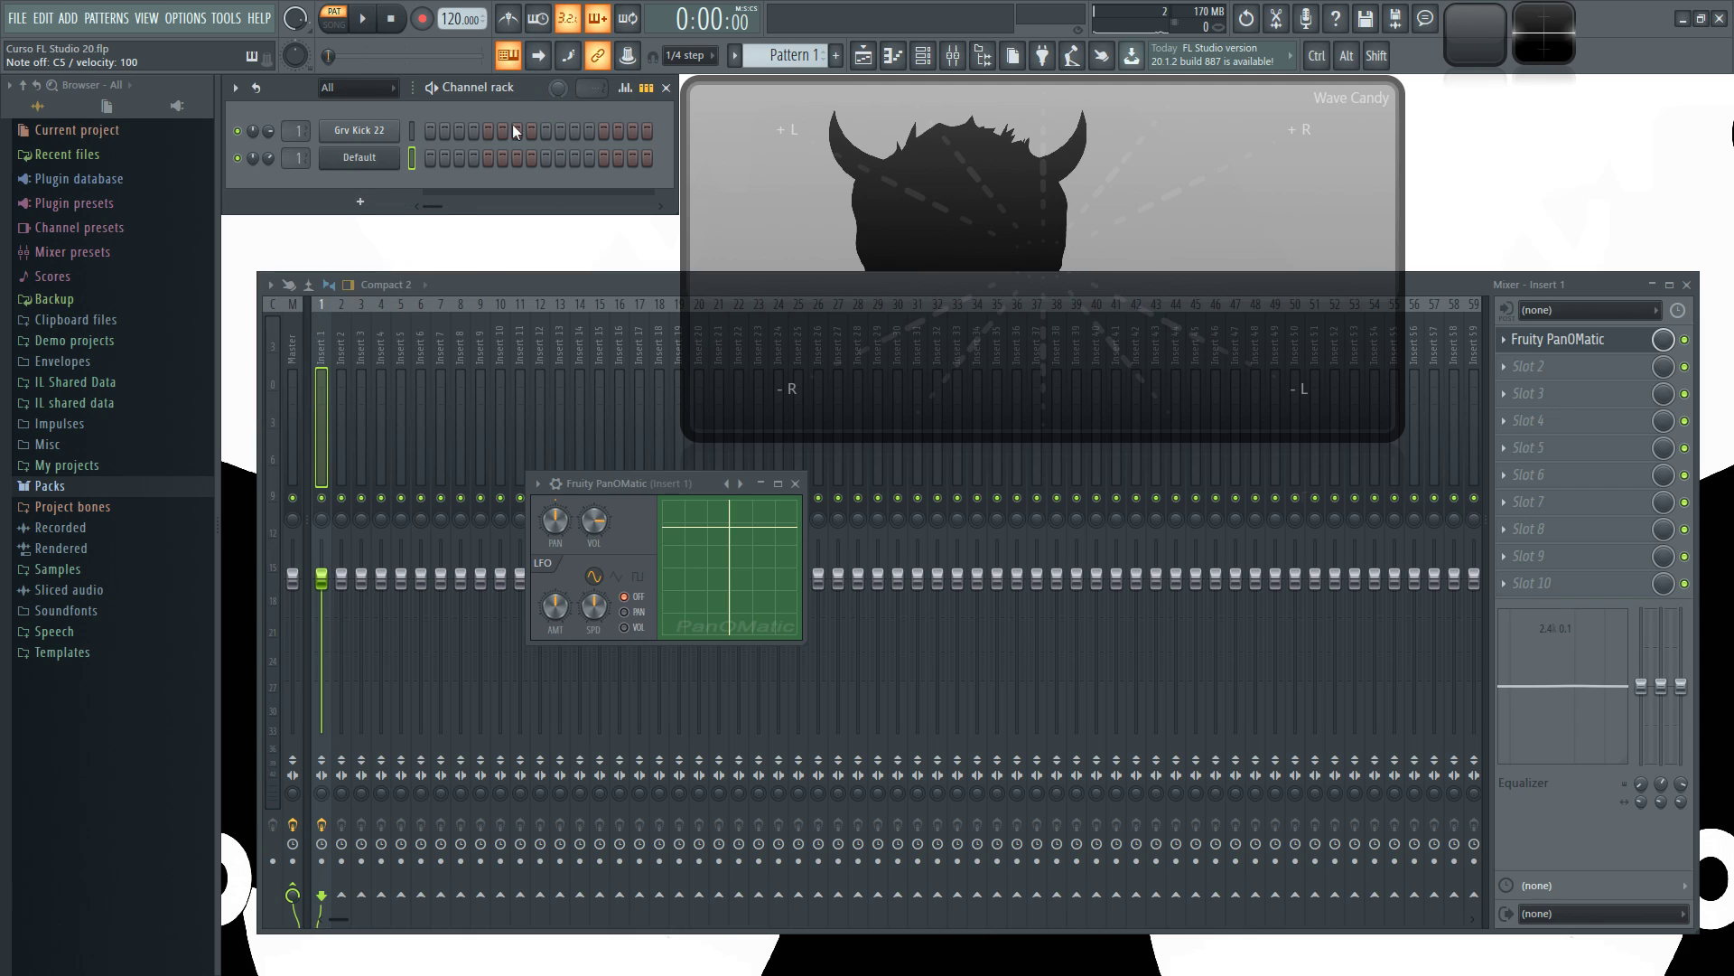
mouse_move(253, 159)
mouse_down()
mouse_move(253, 208)
mouse_move(269, 208)
mouse_move(266, 136)
mouse_up()
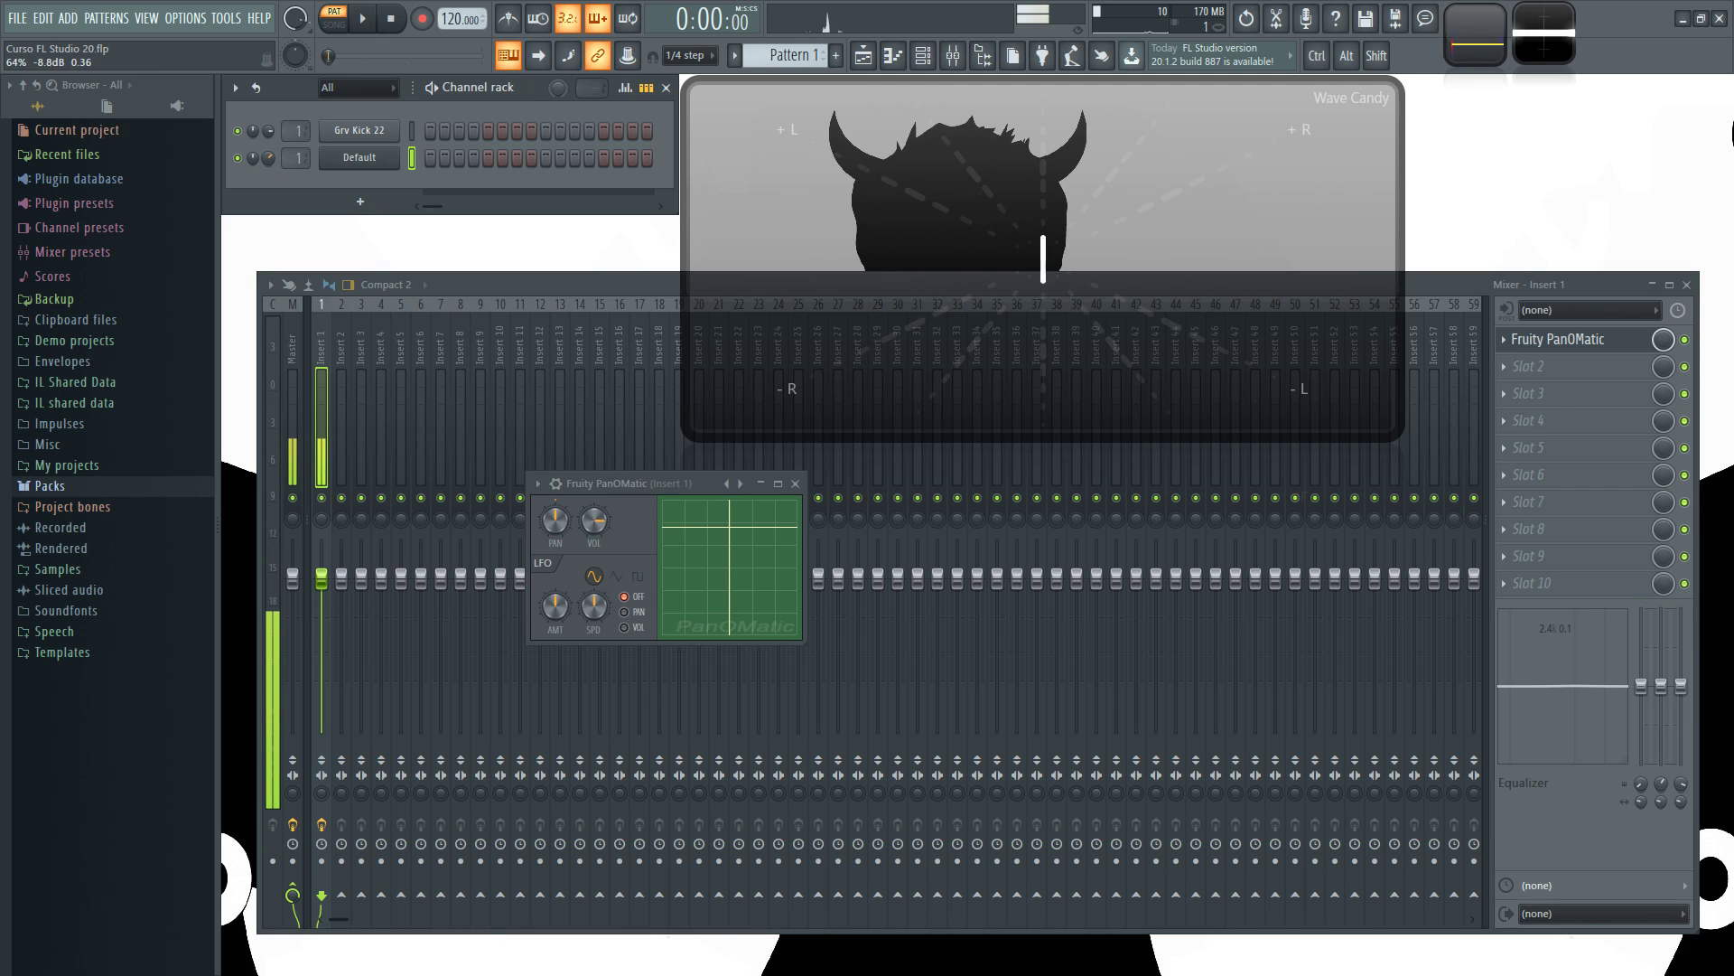
- Reposition the Fruity PanOMatic window and try a different setting on its volume knob
drag(667, 490, 638, 486)
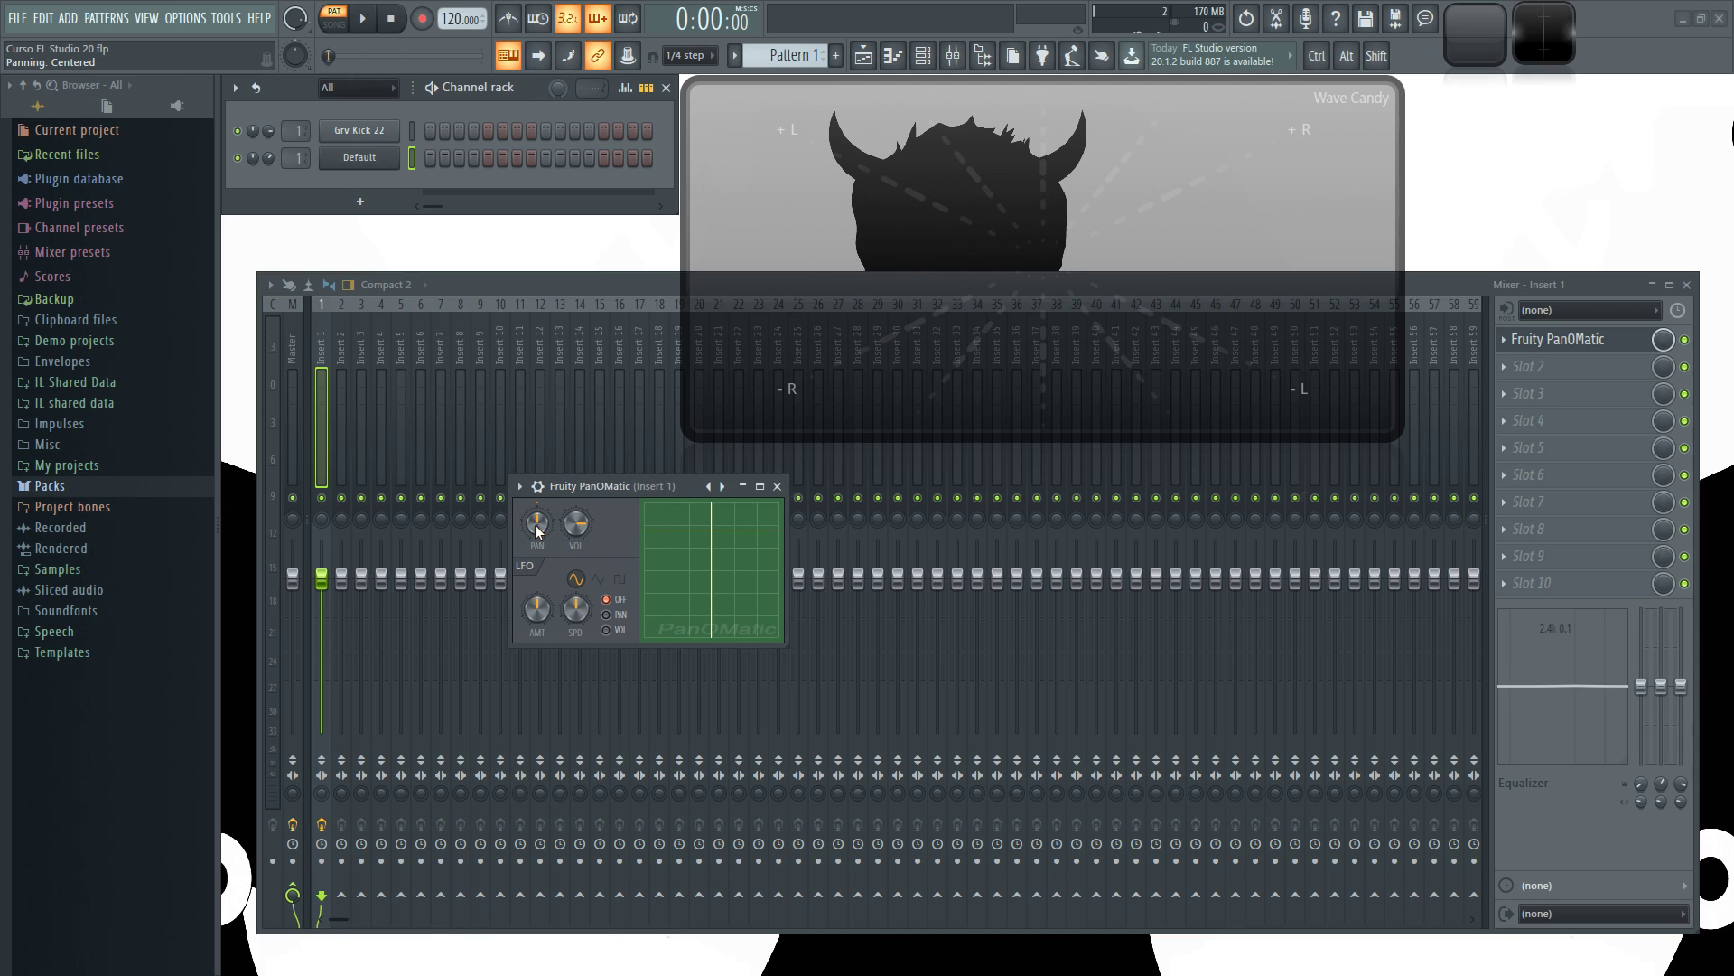
mouse_move(578, 529)
mouse_down()
mouse_move(578, 605)
mouse_move(578, 555)
mouse_up()
drag(684, 490, 666, 486)
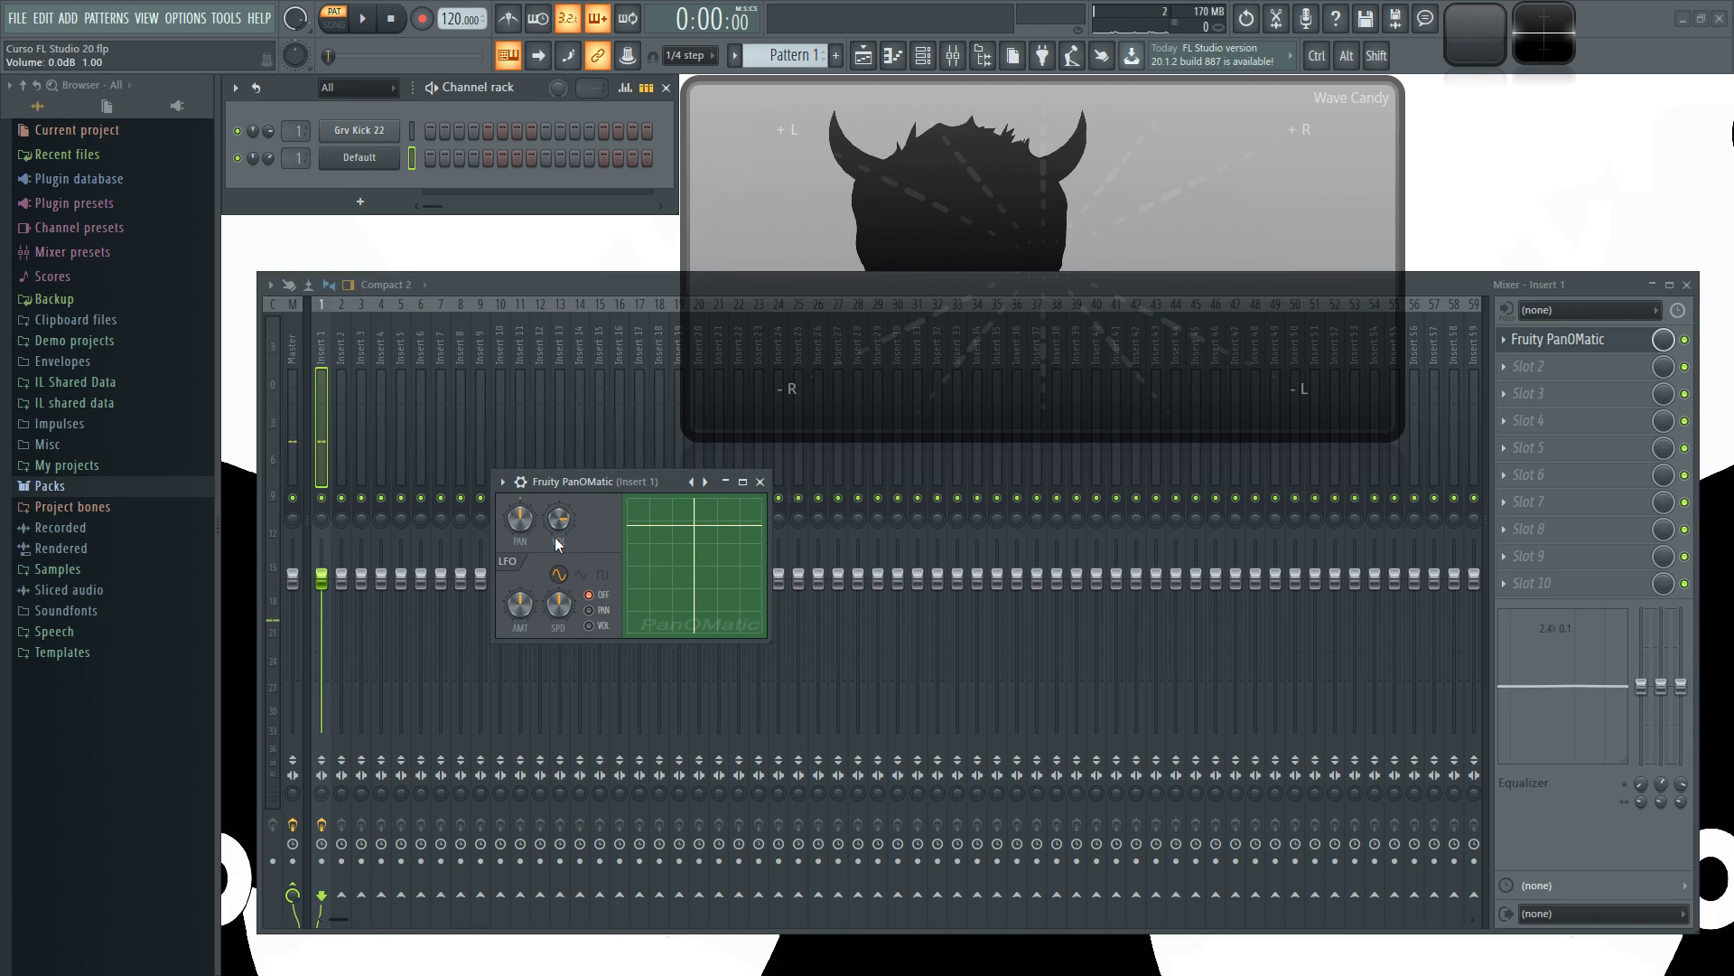
- Set the PanOMatic LFO to a sine shape that modulates the panning
click(581, 577)
click(604, 576)
click(560, 578)
click(603, 627)
click(603, 611)
- Play a test note on the Default channel and adjust the speed of the PanOMatic panning LFO
key(z)
key(space)
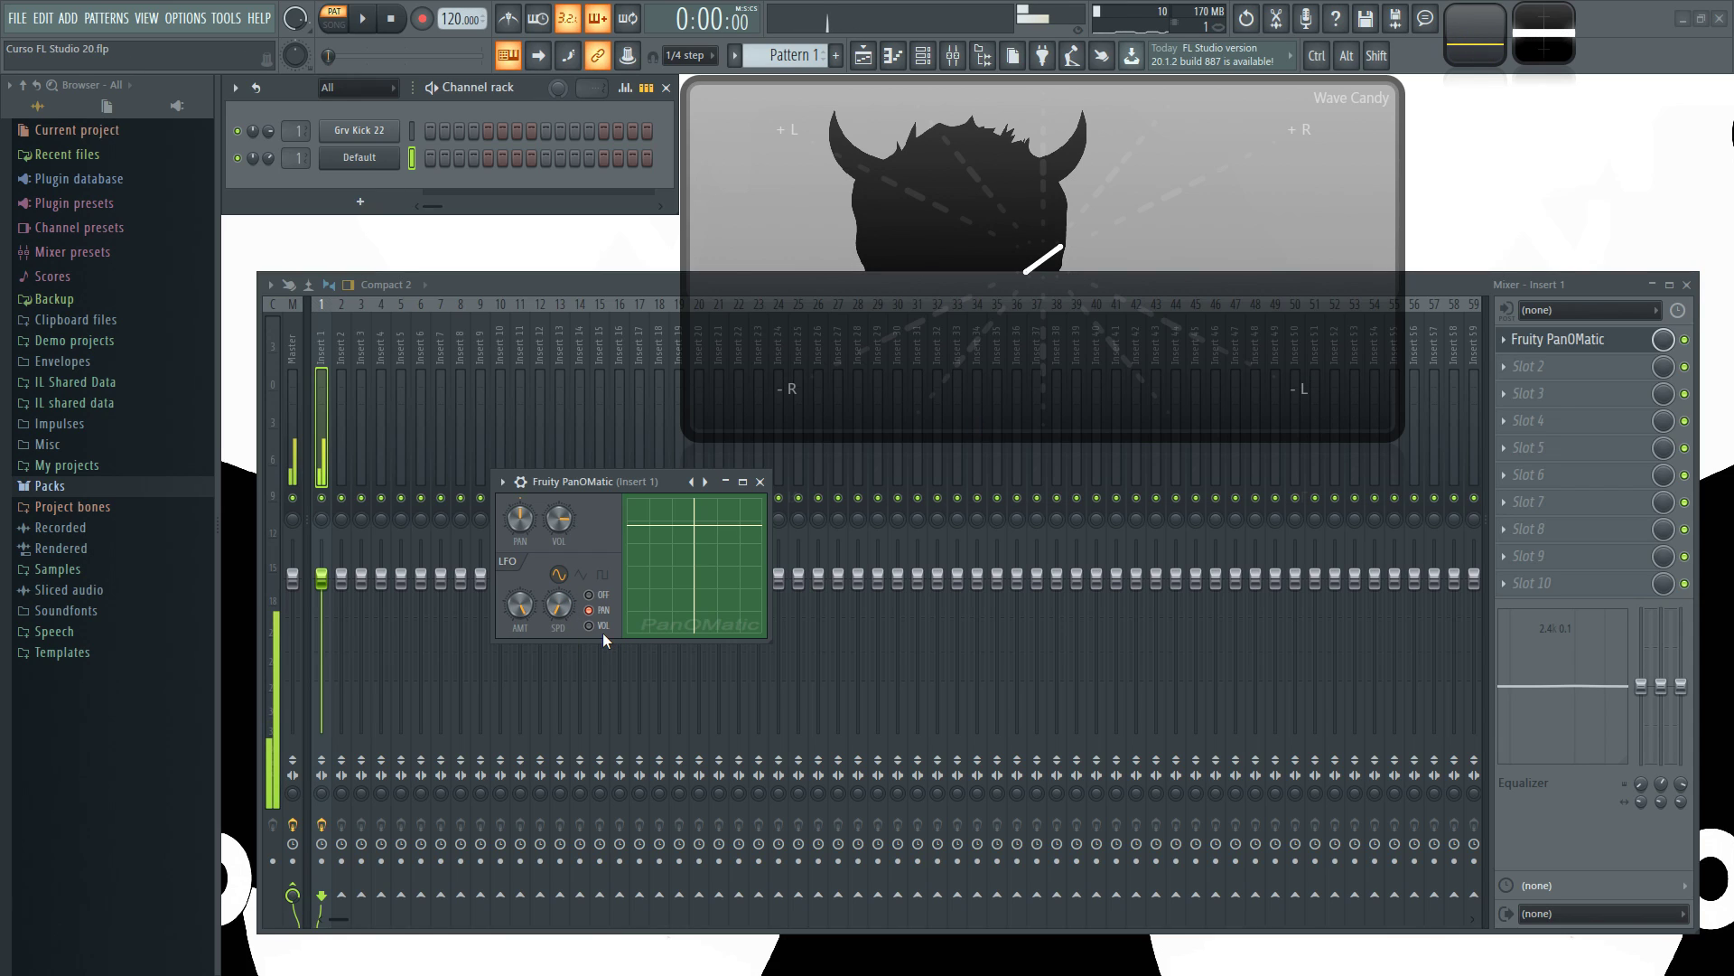
drag(558, 605, 578, 614)
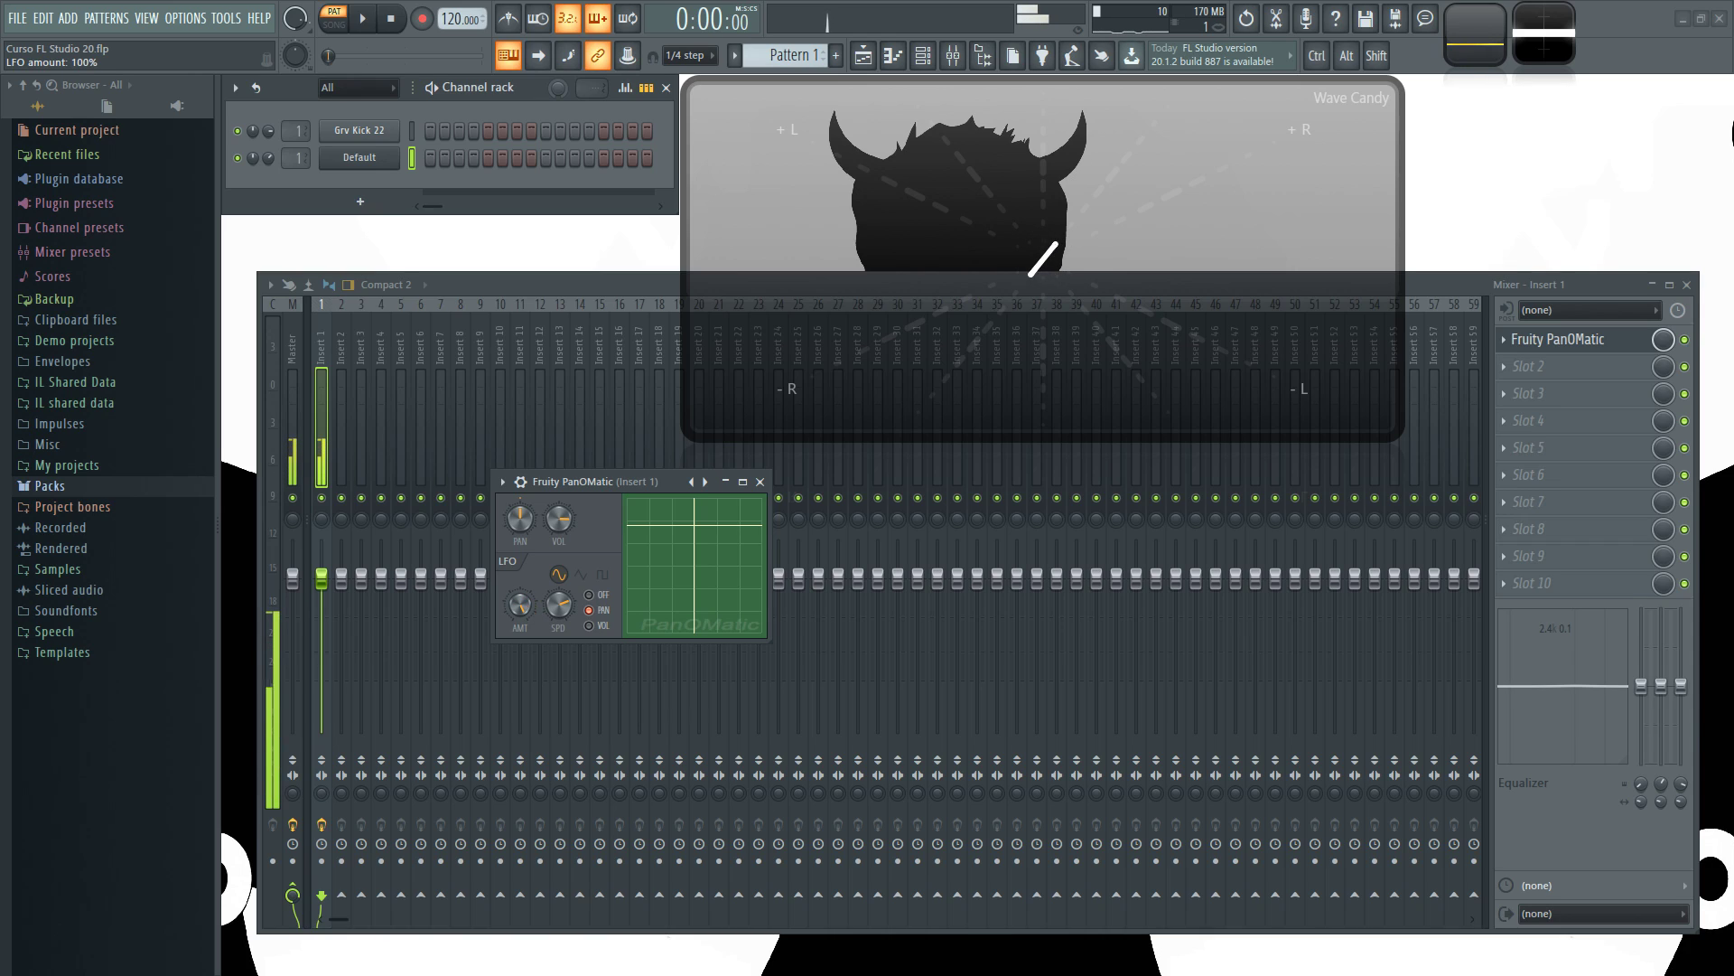
- Compare the triangle, sine and square LFO shapes on the panning with test notes, ending on square
click(581, 574)
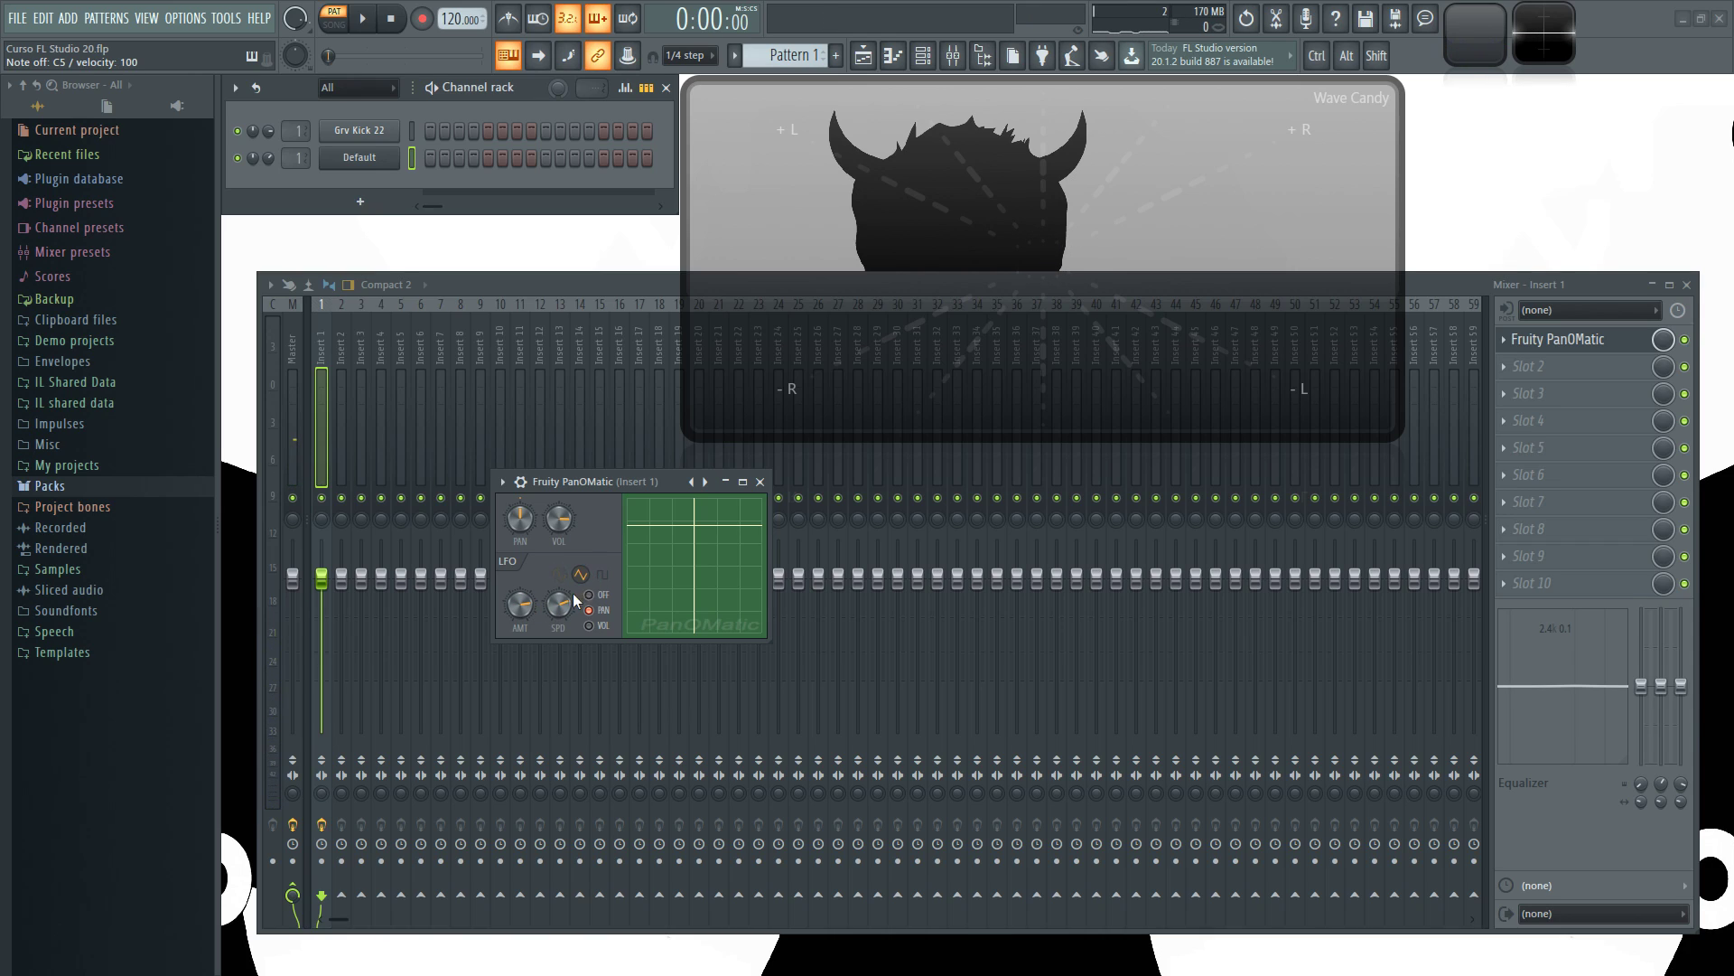
key(z)
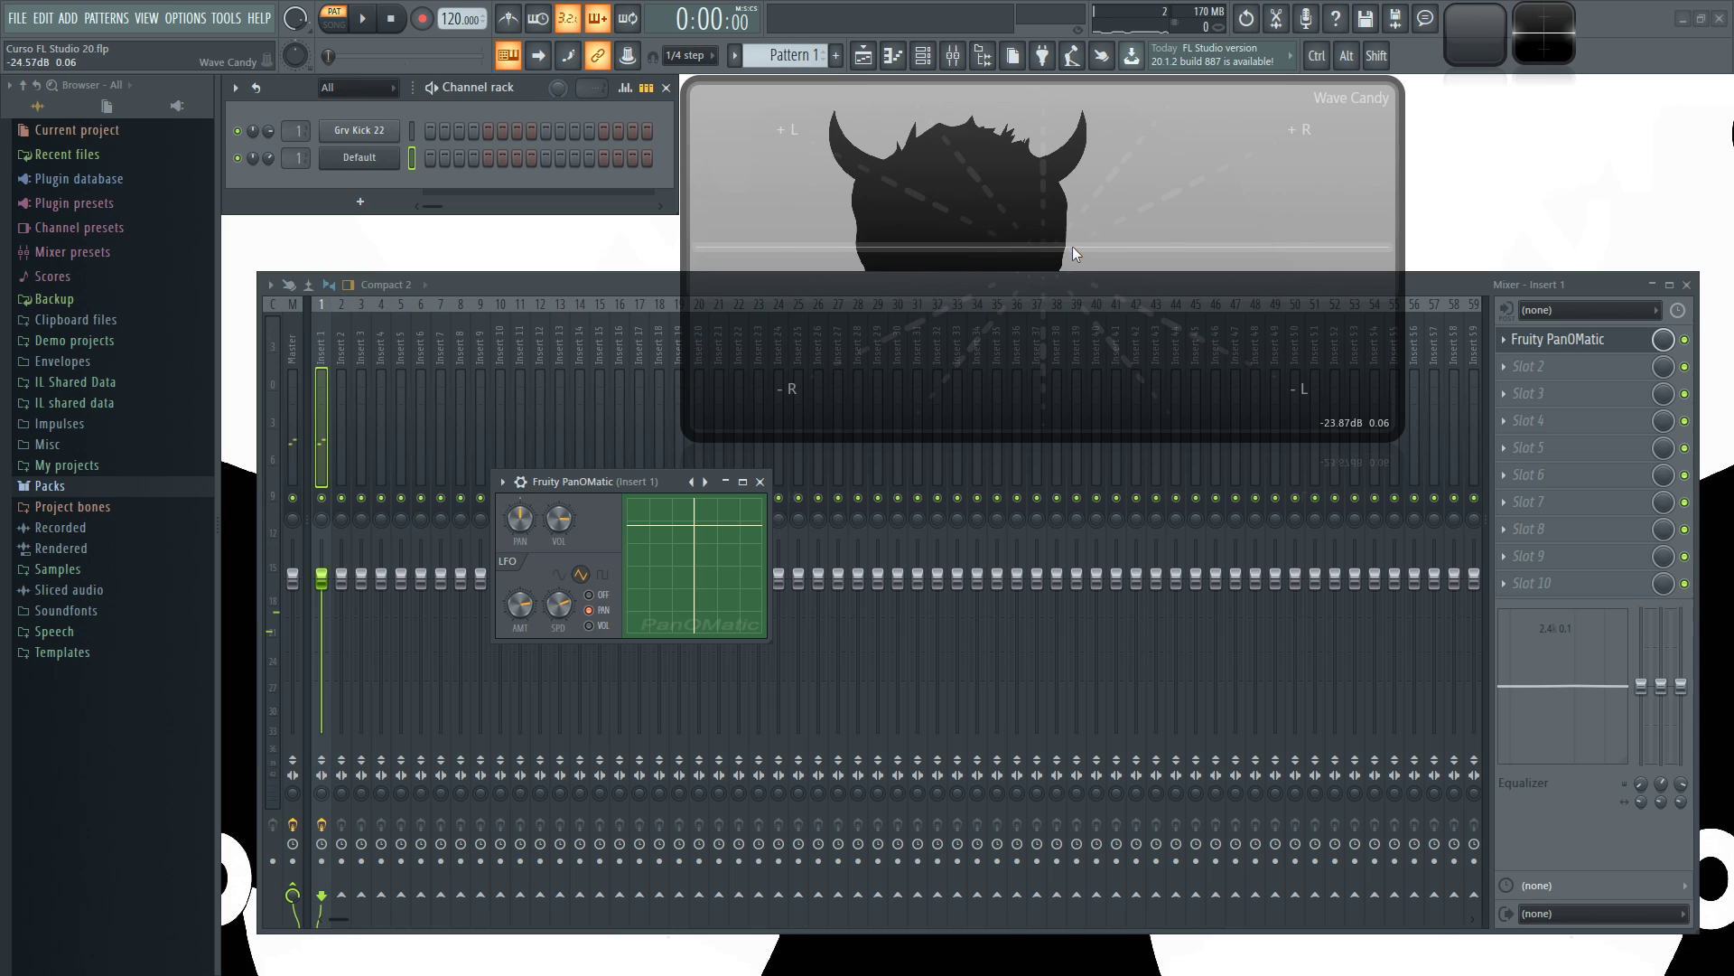
click(560, 576)
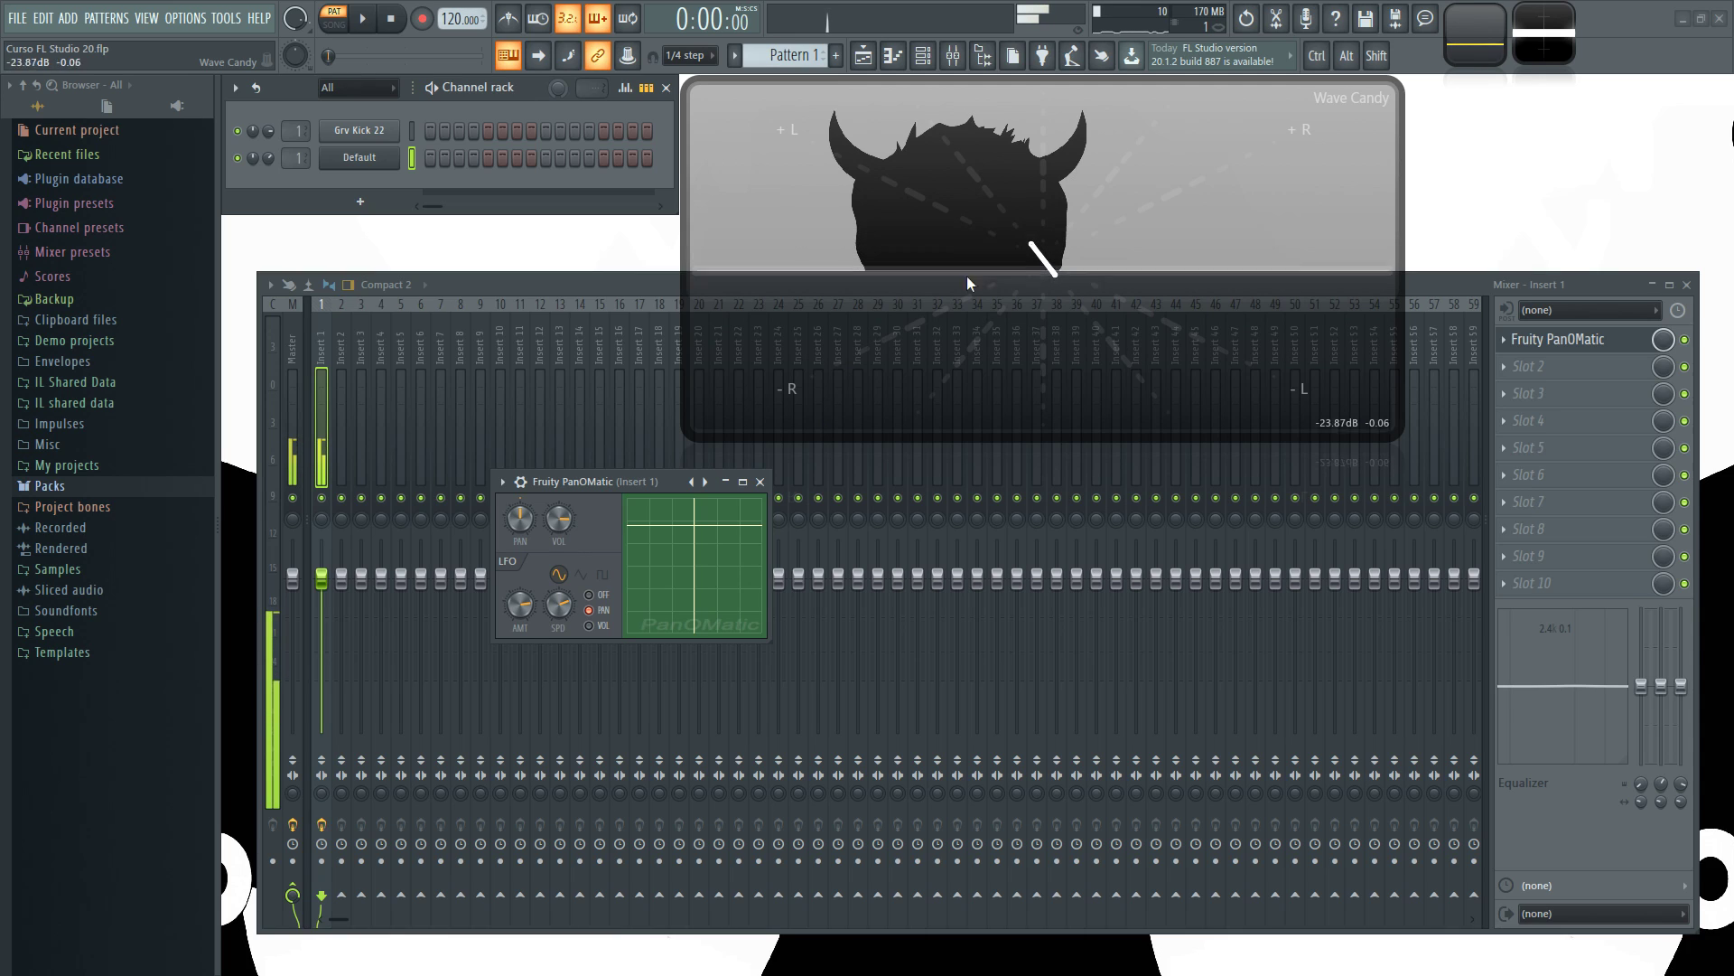
click(583, 577)
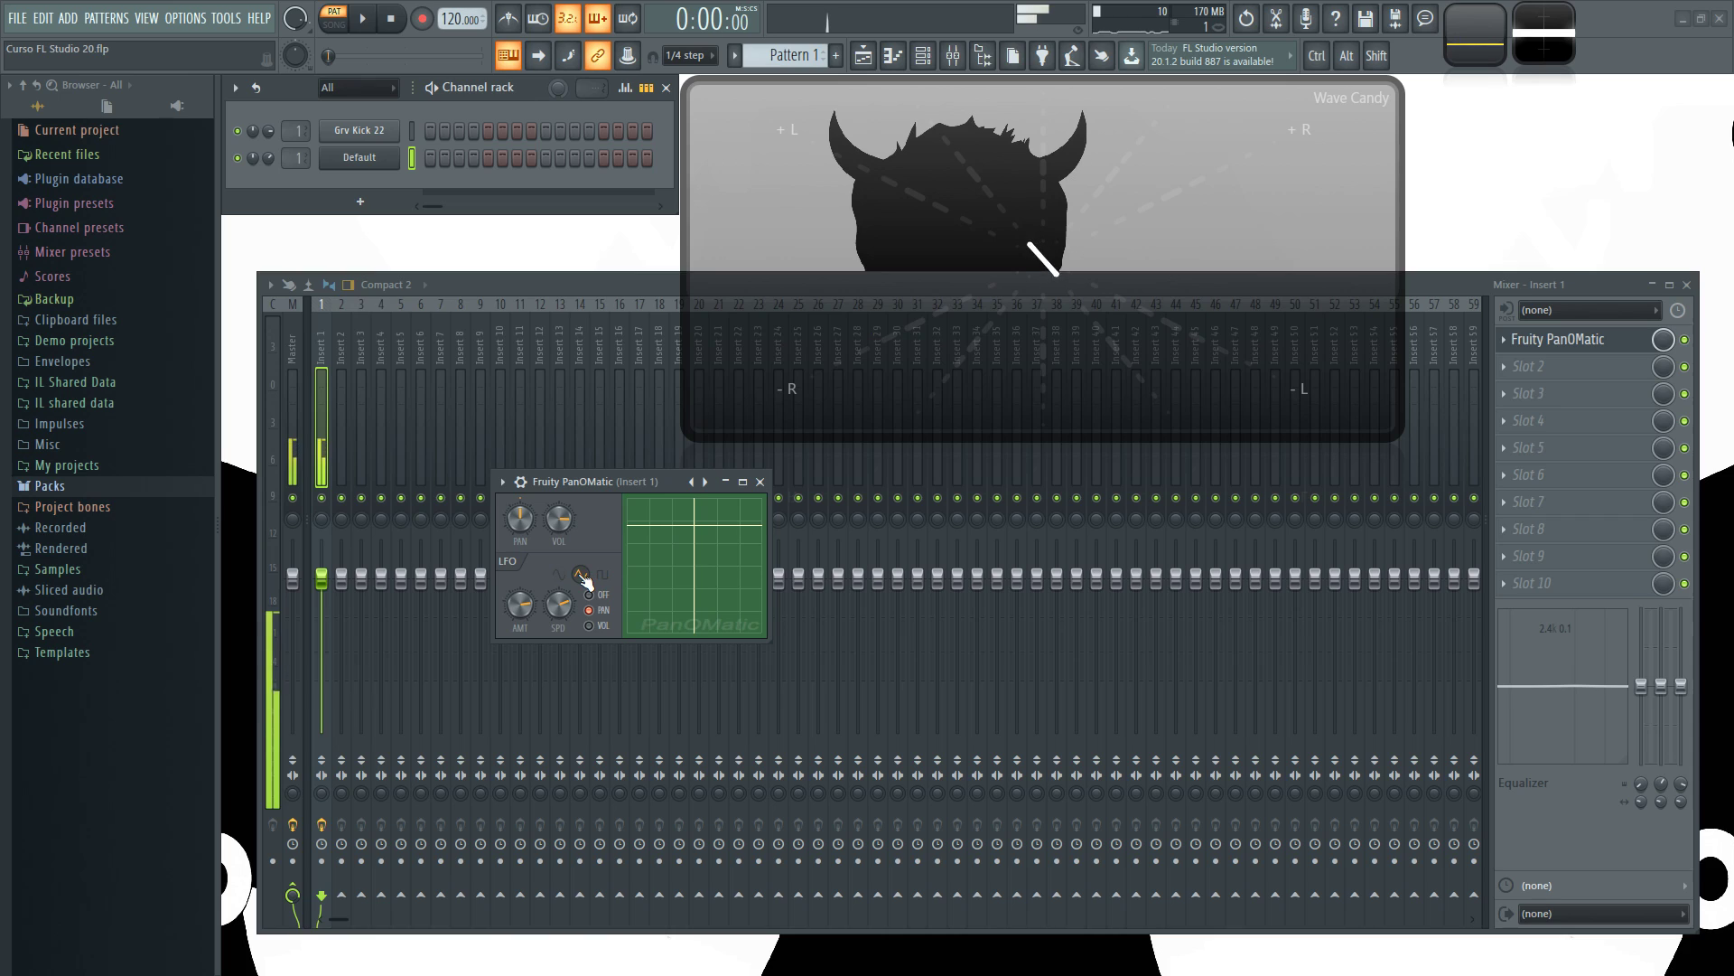
click(602, 575)
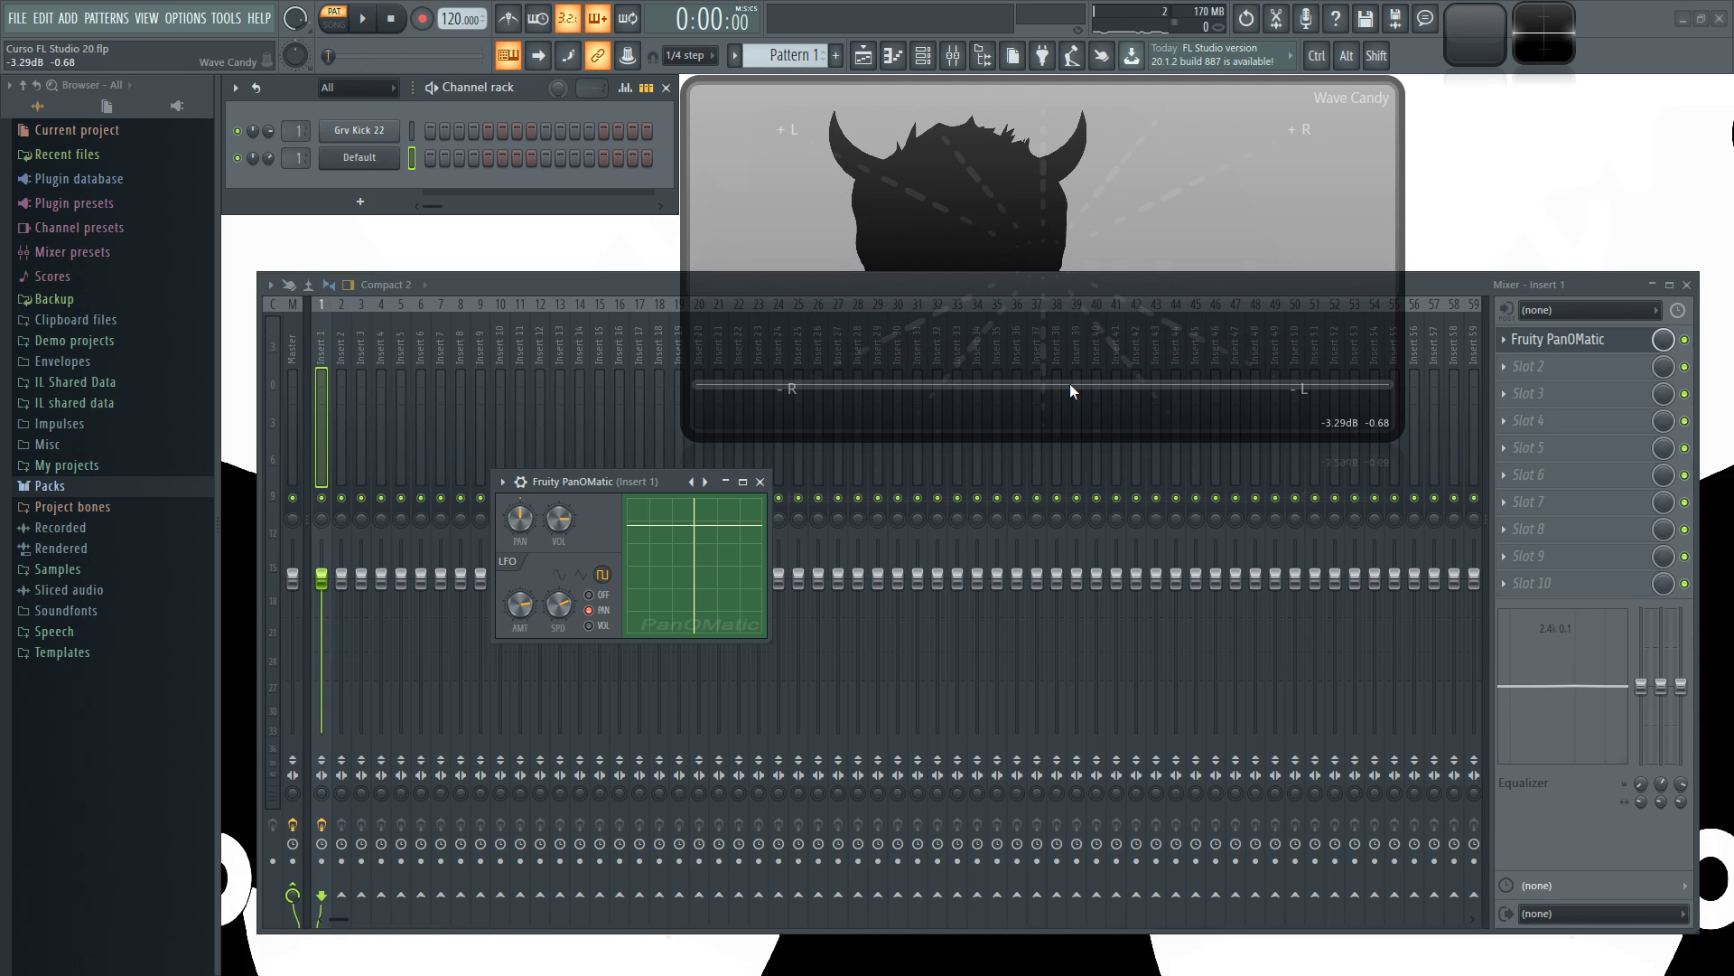
key(z)
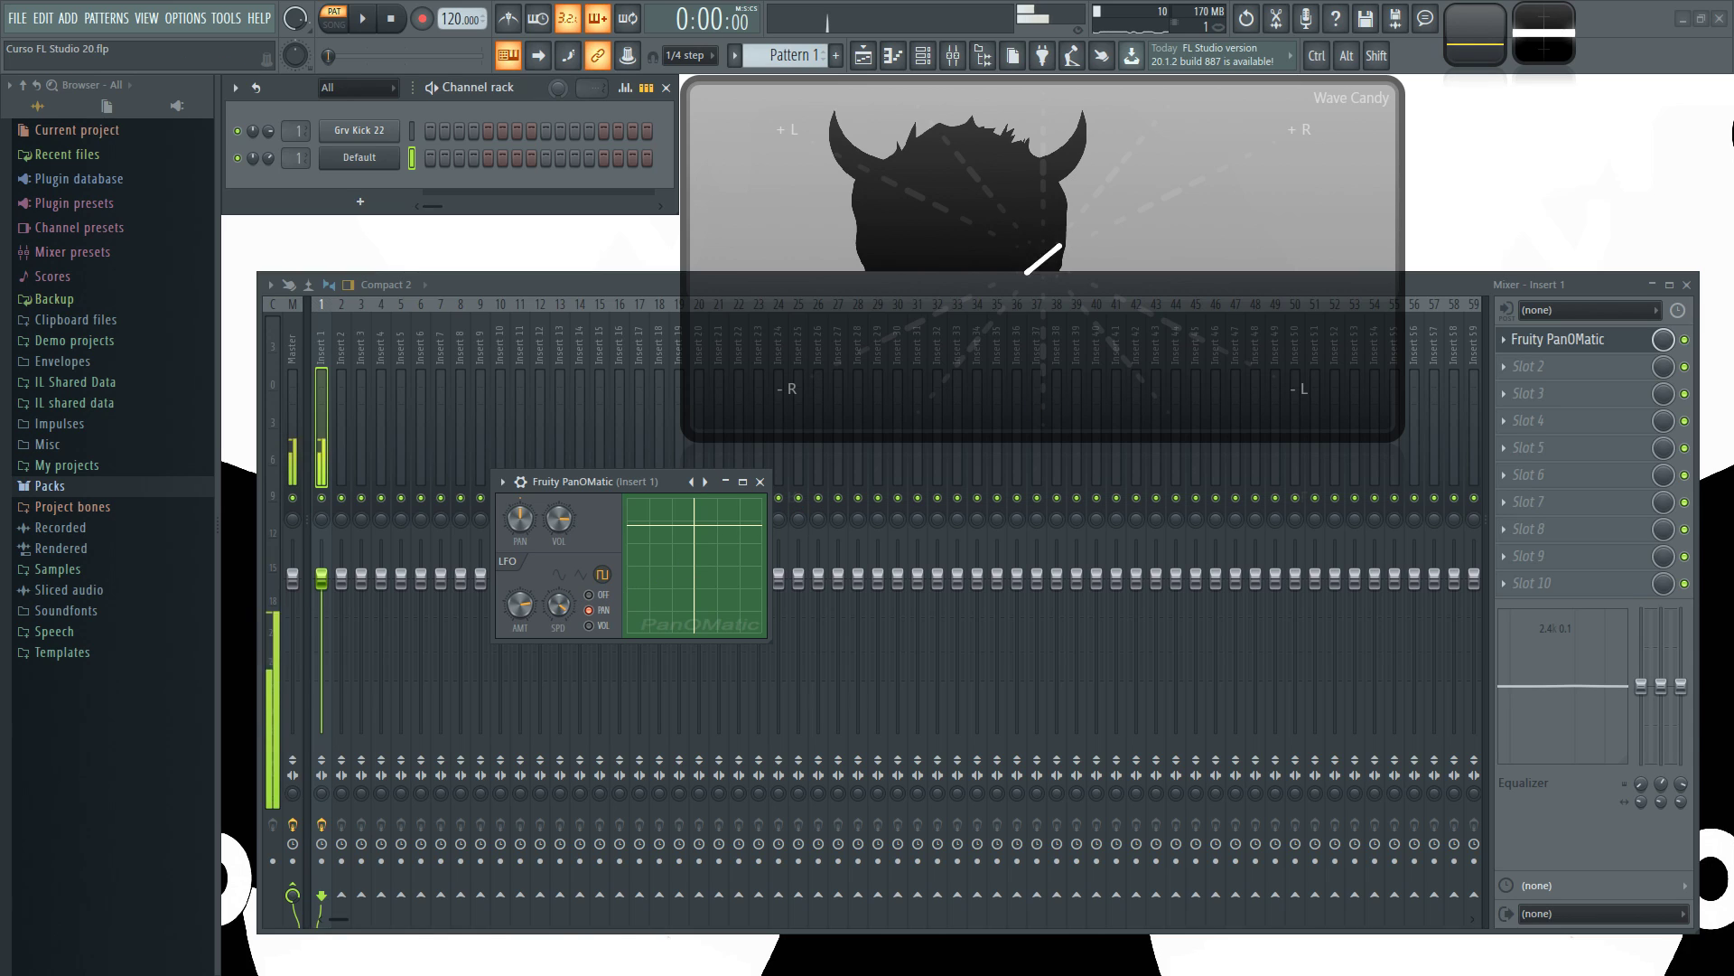
- Switch the square-shaped PanOMatic LFO to modulate volume and adjust its amount while playing a test note
click(561, 576)
click(602, 575)
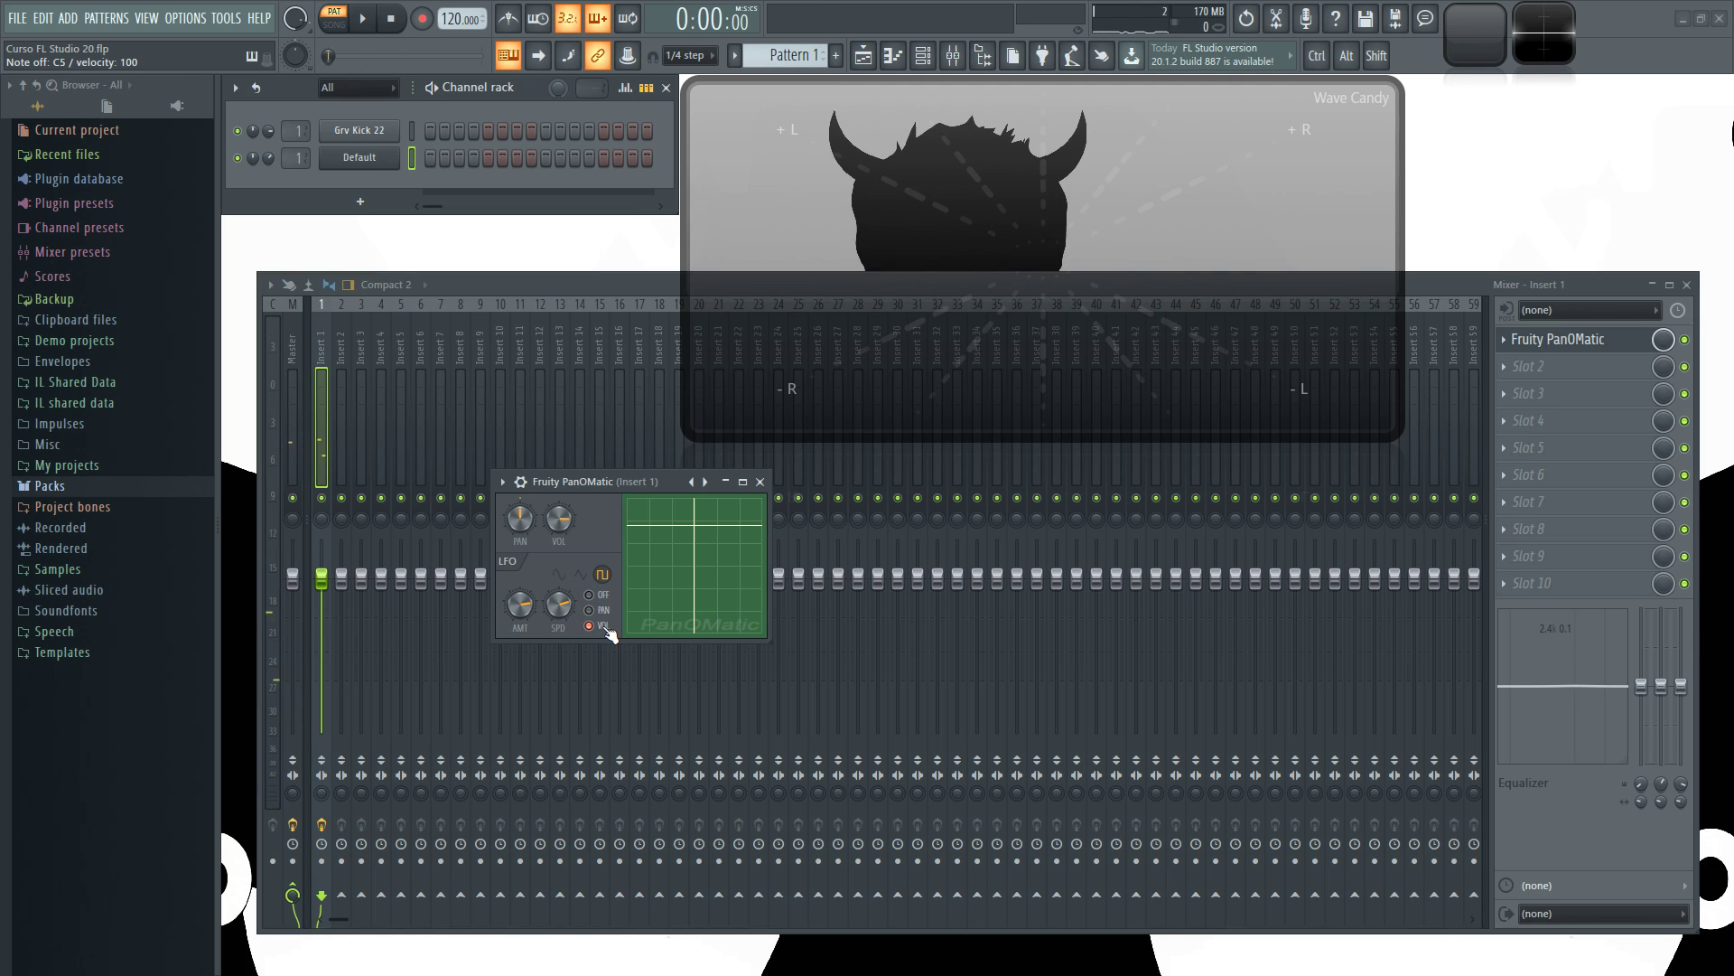
key(z)
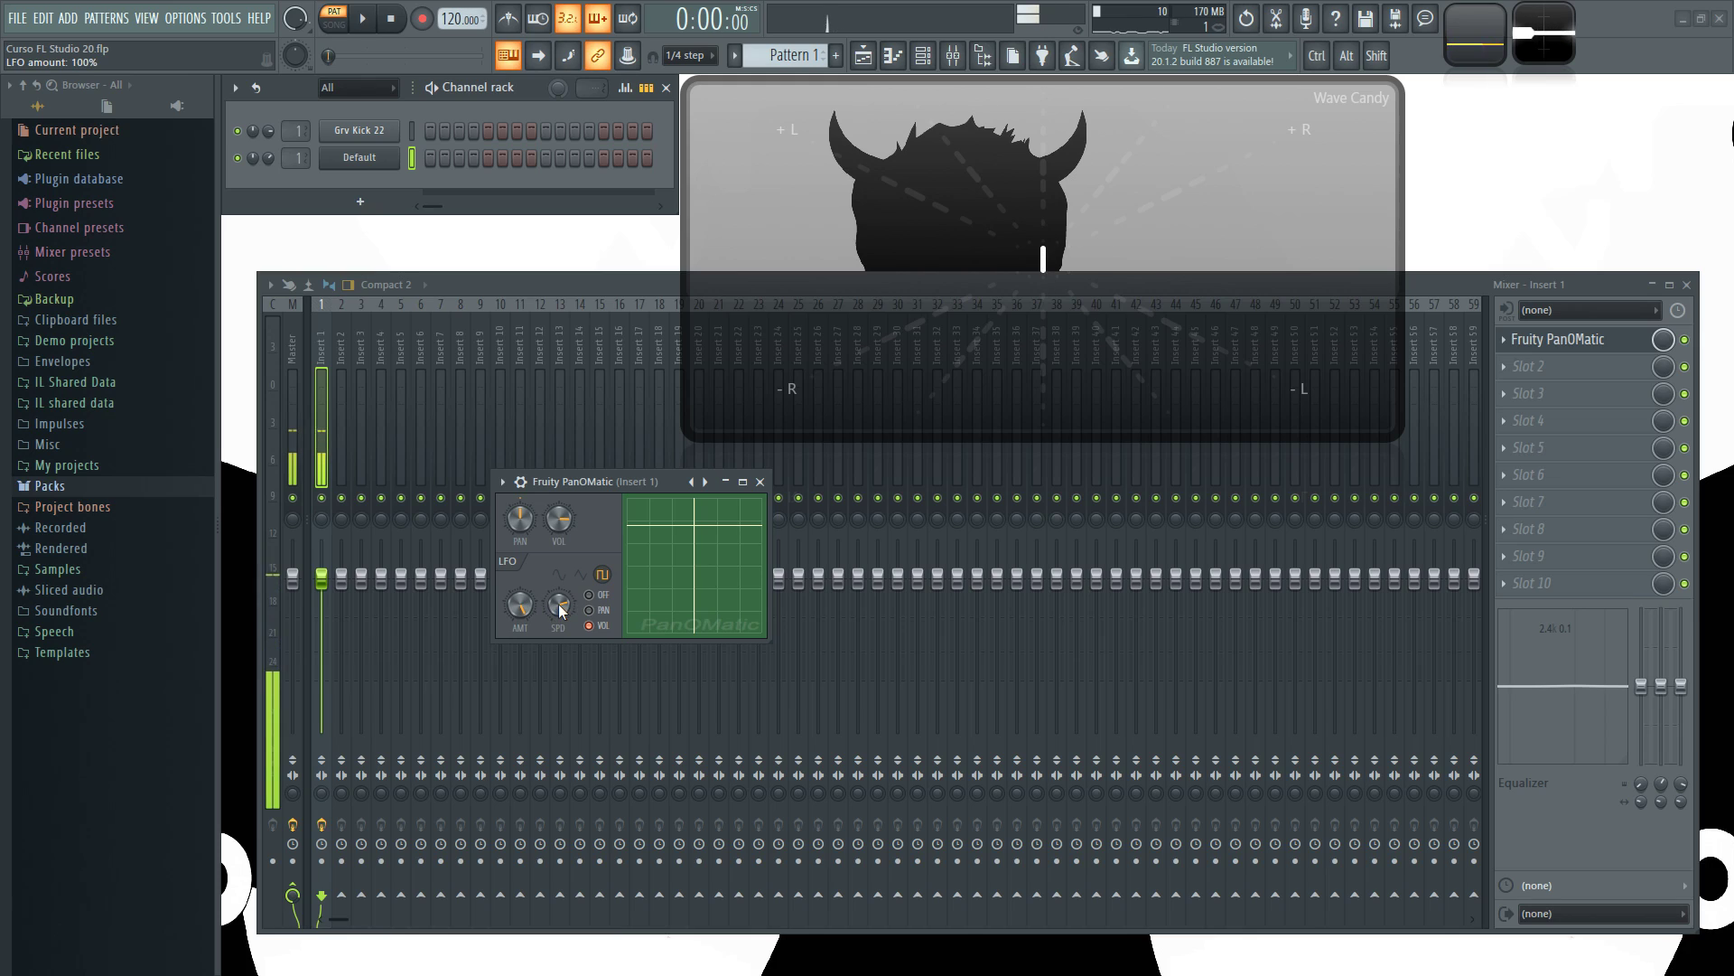
drag(520, 605, 521, 614)
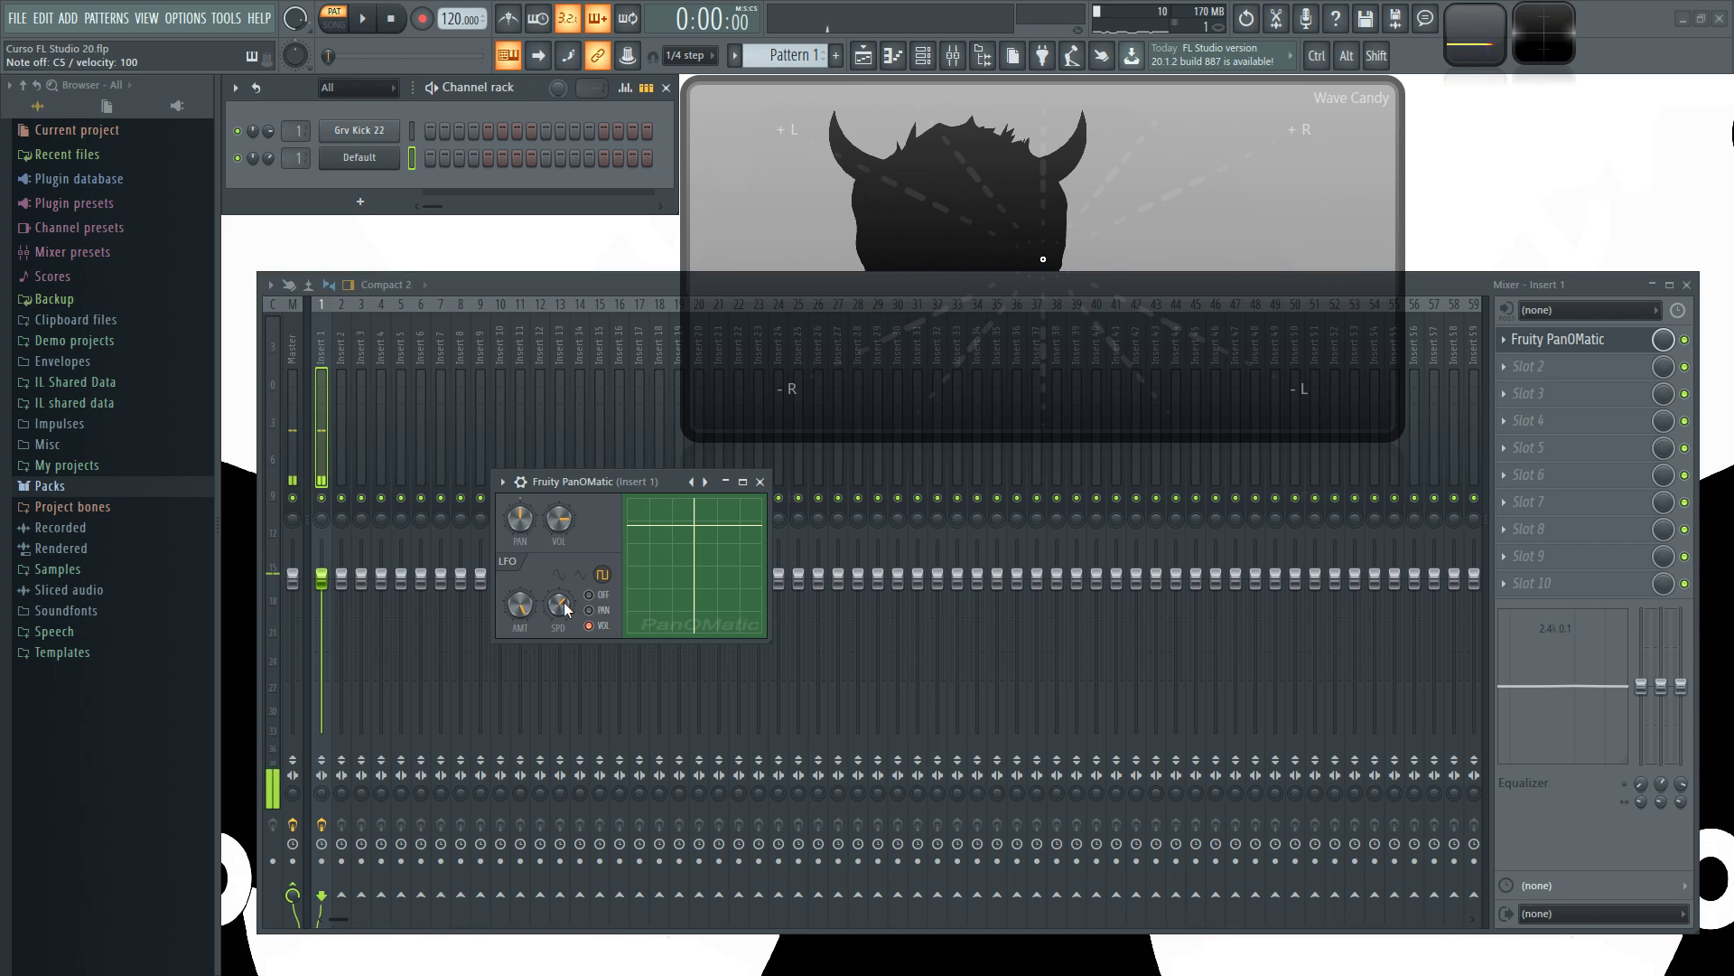
- Bypass Fruity PanOMatic and load Fruity Stereo Enhancer into slot 3 of Insert 1
click(760, 482)
click(1684, 339)
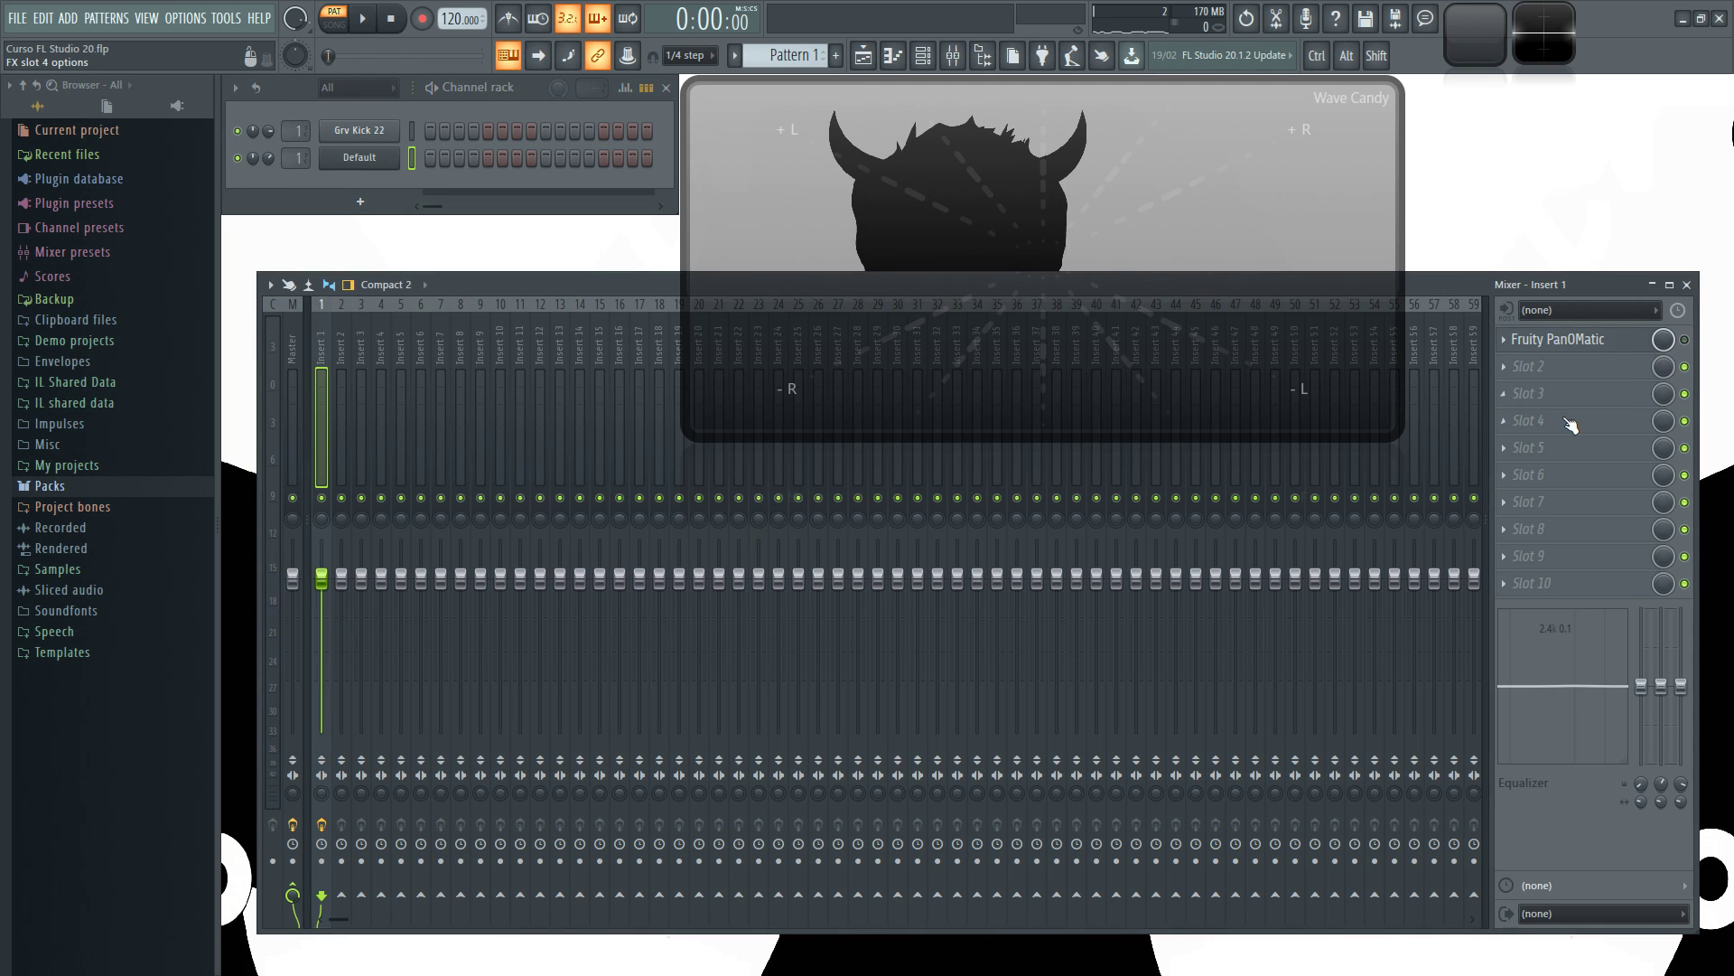
click(1523, 406)
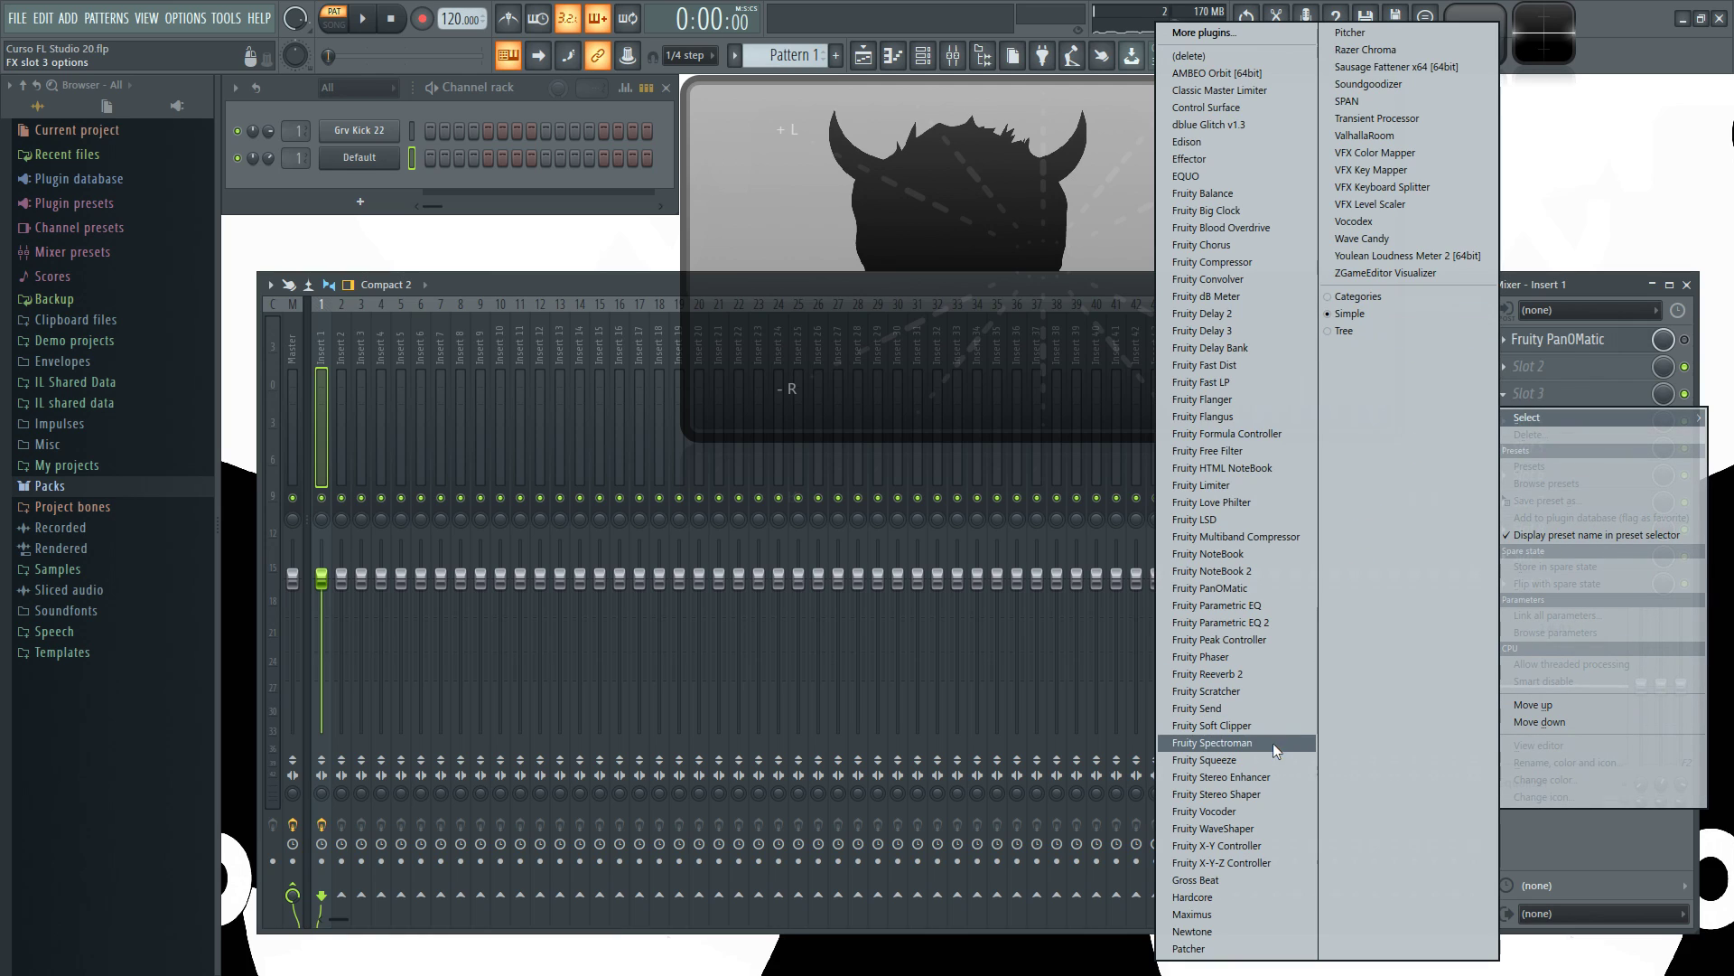
click(1238, 779)
drag(634, 287, 596, 469)
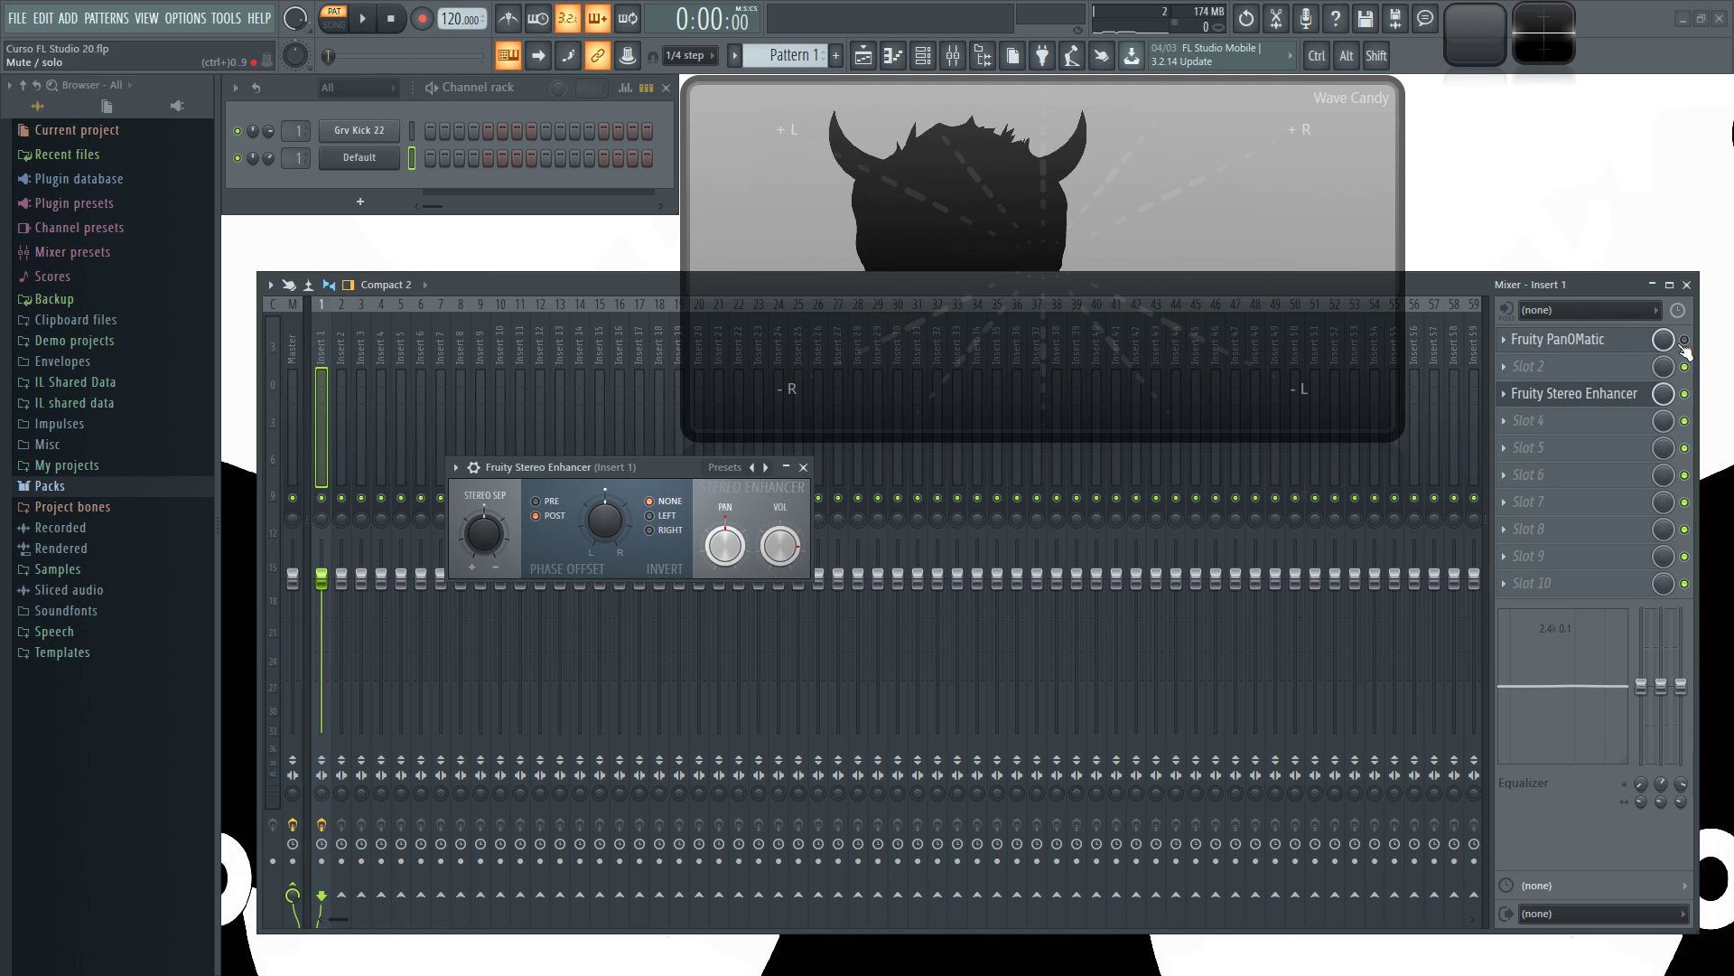
- Play a test note through Fruity Stereo Enhancer and set the stereo separation to 15% separated
key(z)
drag(769, 555, 706, 551)
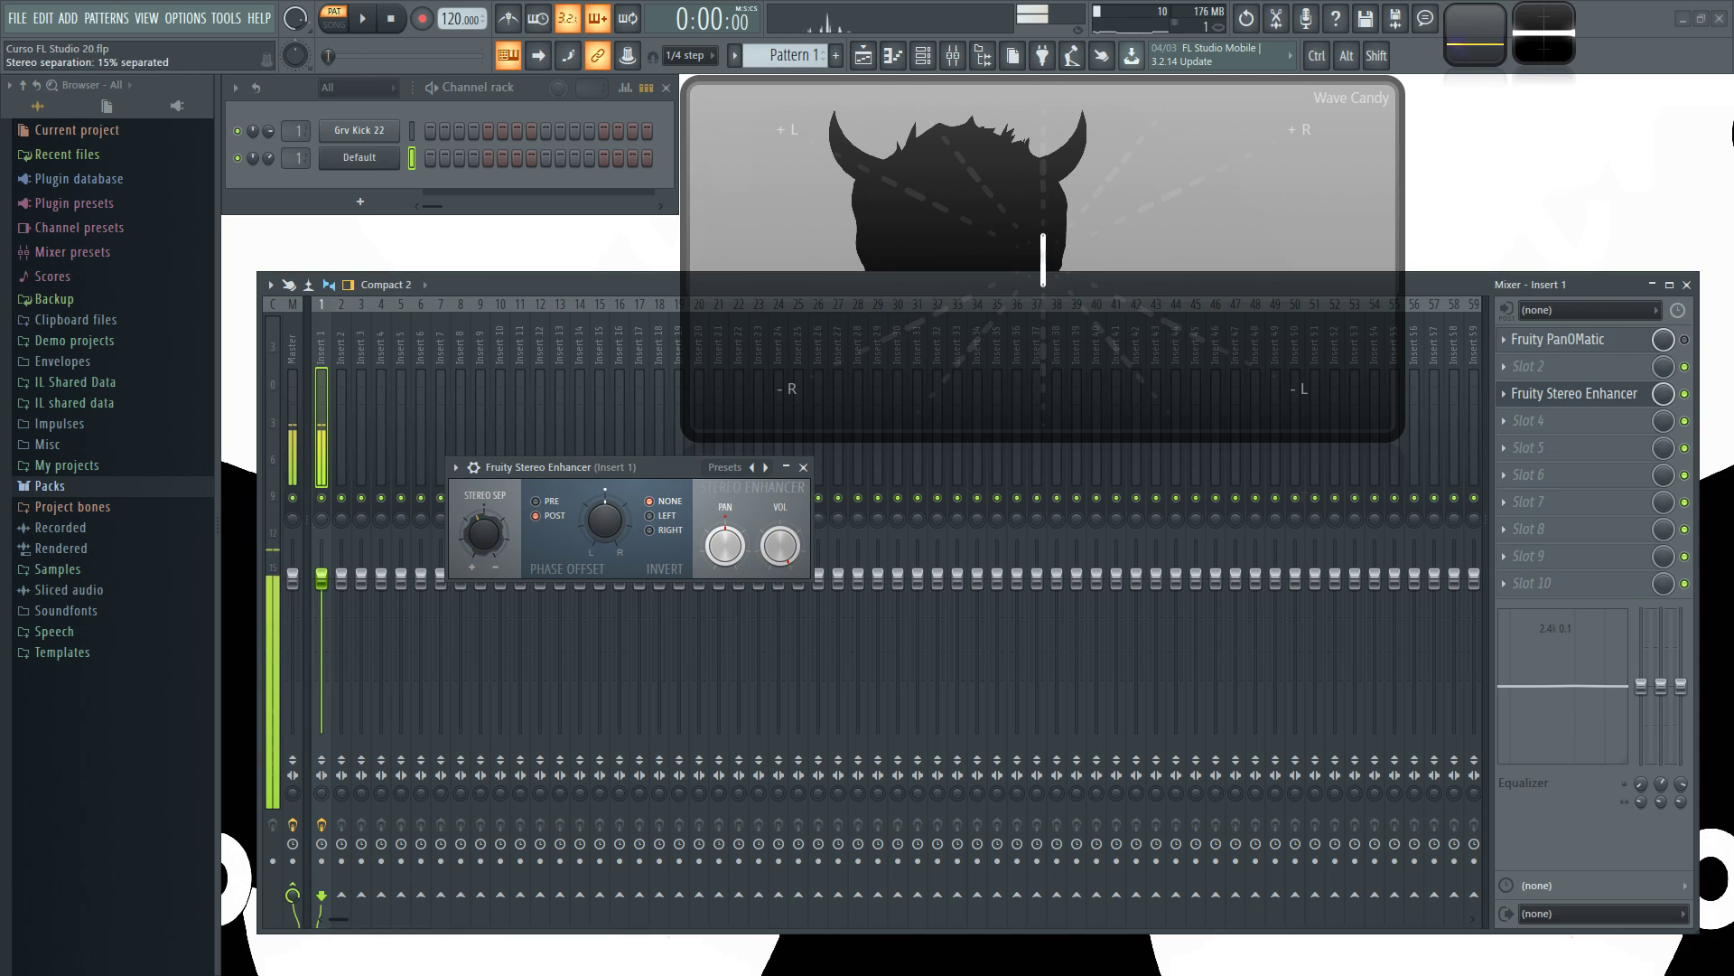
- Change operator 1 of the Default channel's synth to a sawtooth wave and set the Stereo Enhancer's separation to 77% separated
click(360, 158)
drag(828, 165, 966, 213)
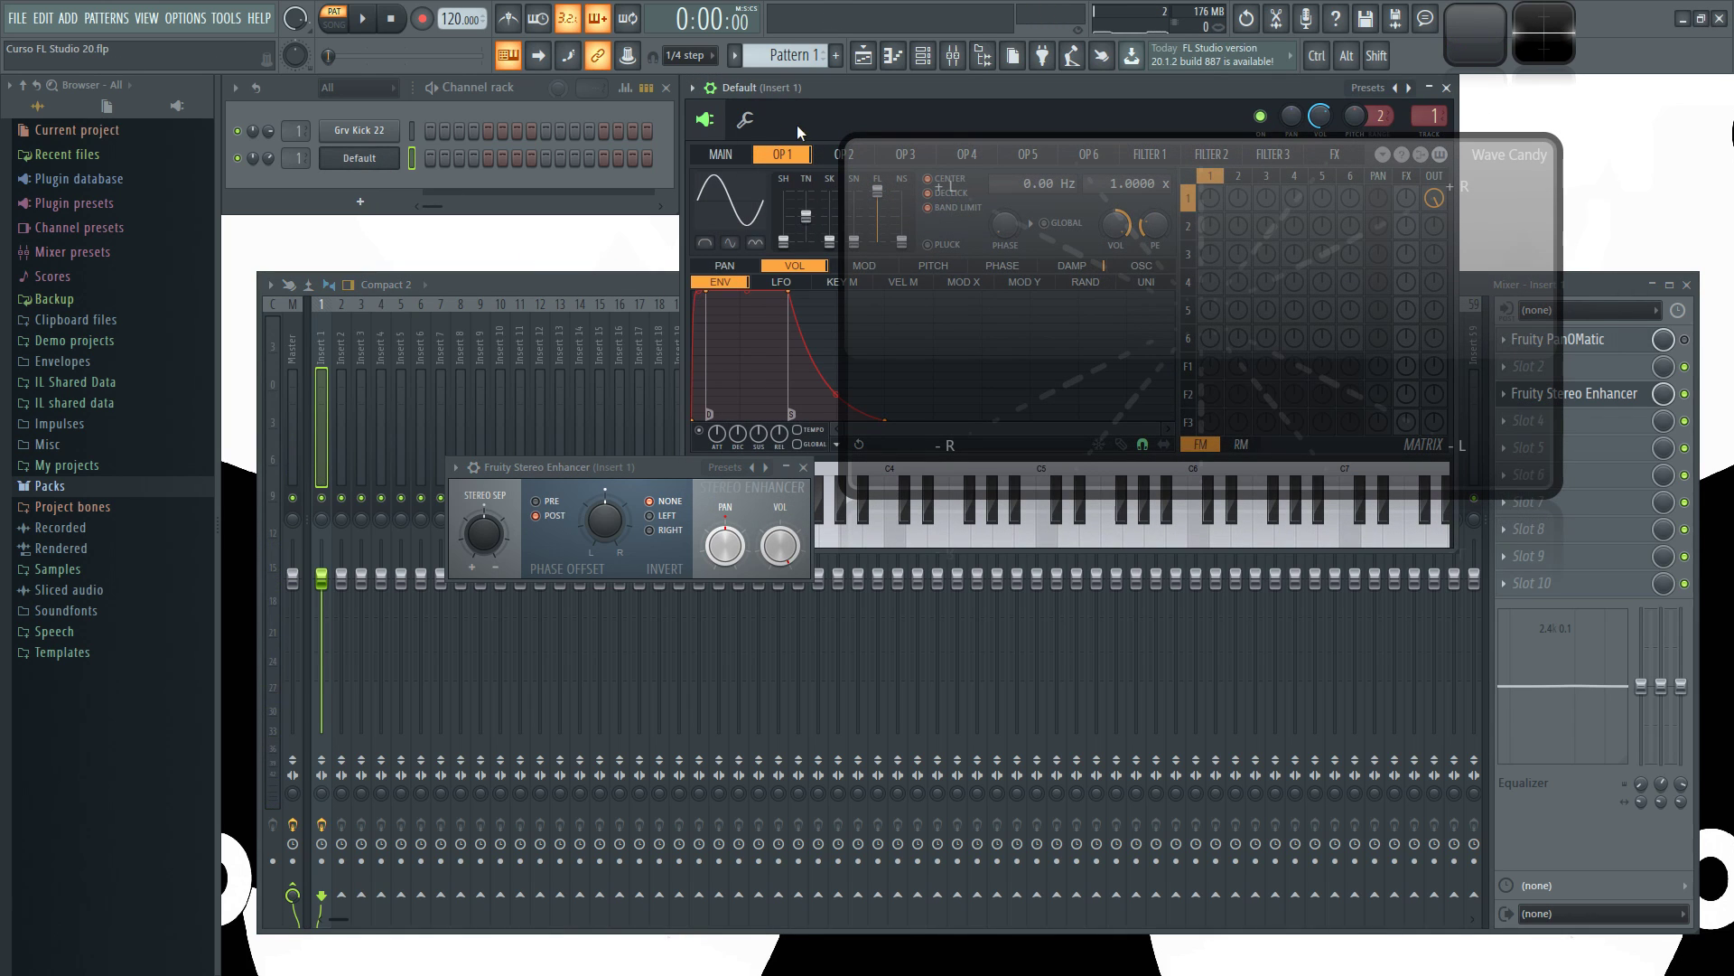
drag(784, 241, 784, 207)
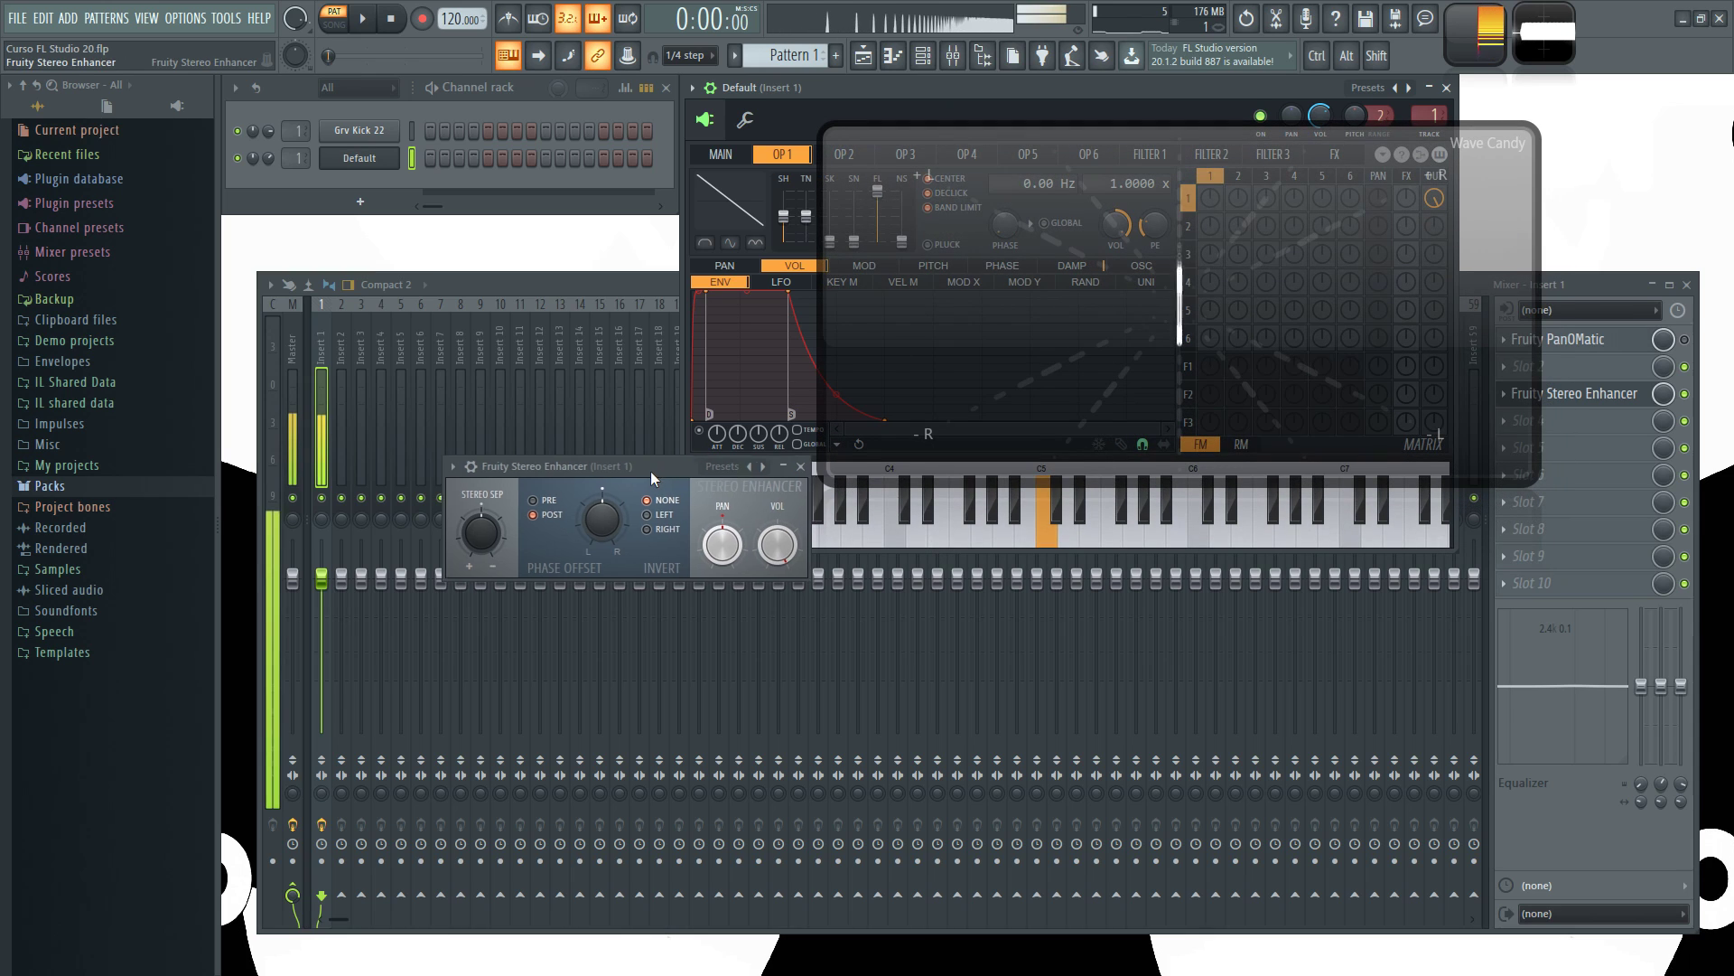
drag(654, 470, 606, 461)
drag(435, 522, 434, 553)
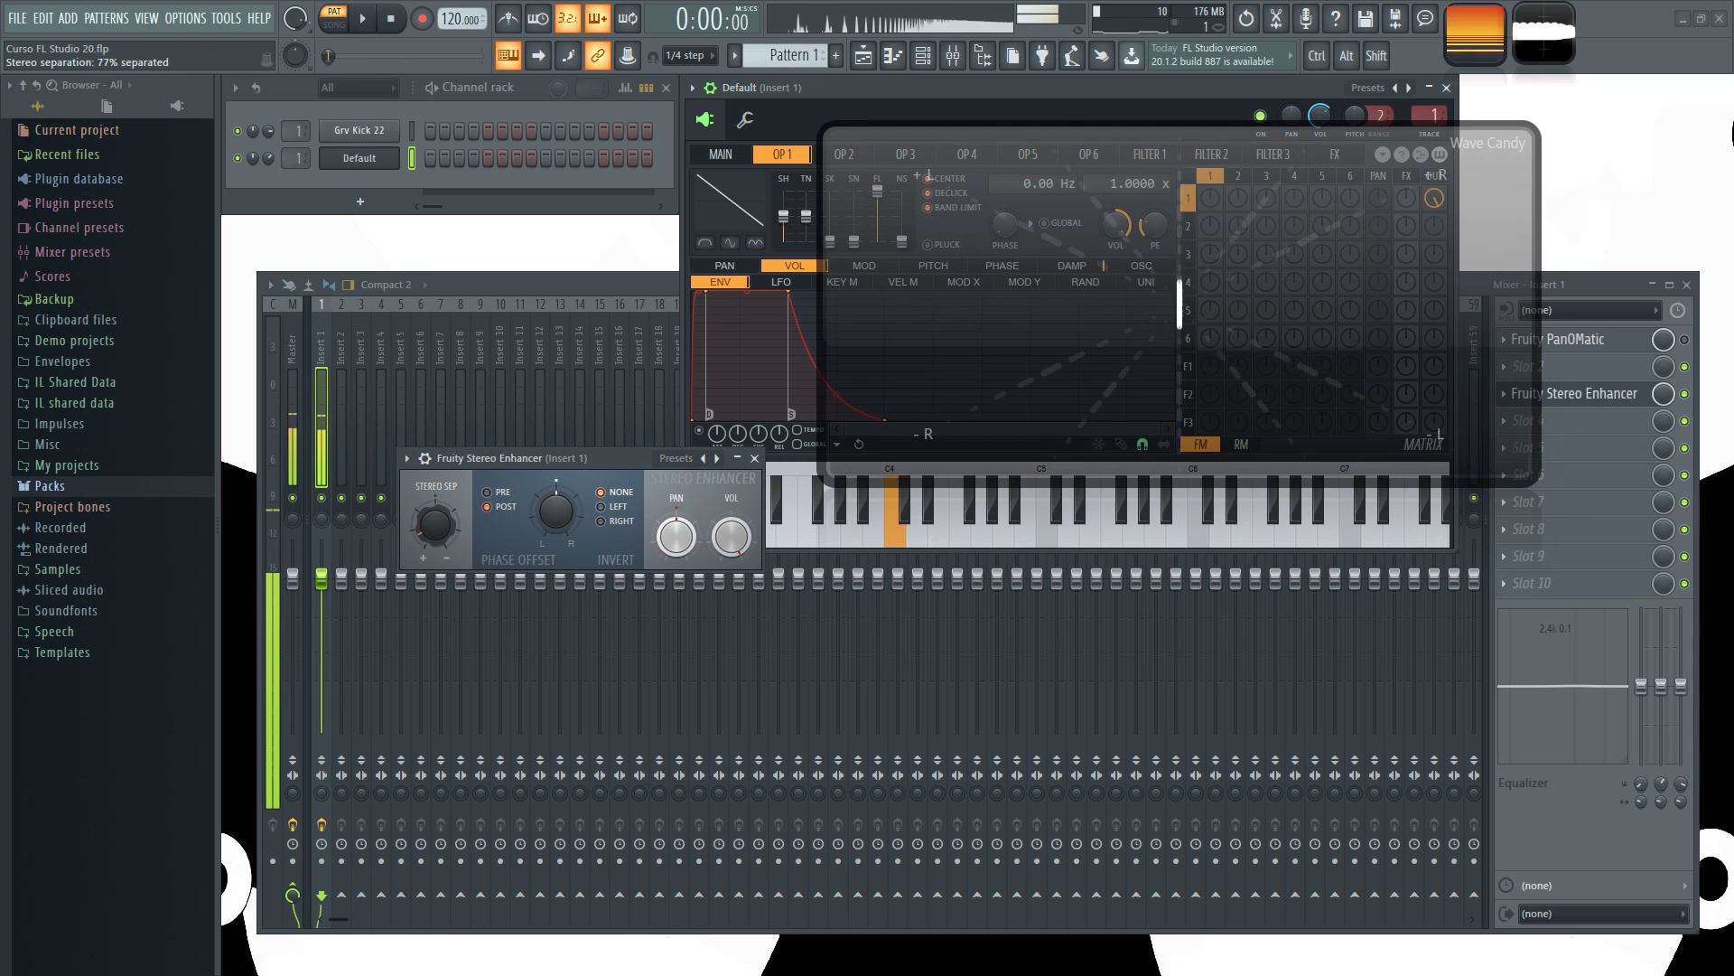
- Load the Lead Guitarra Real preset into the Default channel's synth and reposition the synth window
drag(822, 84, 275, 347)
click(600, 344)
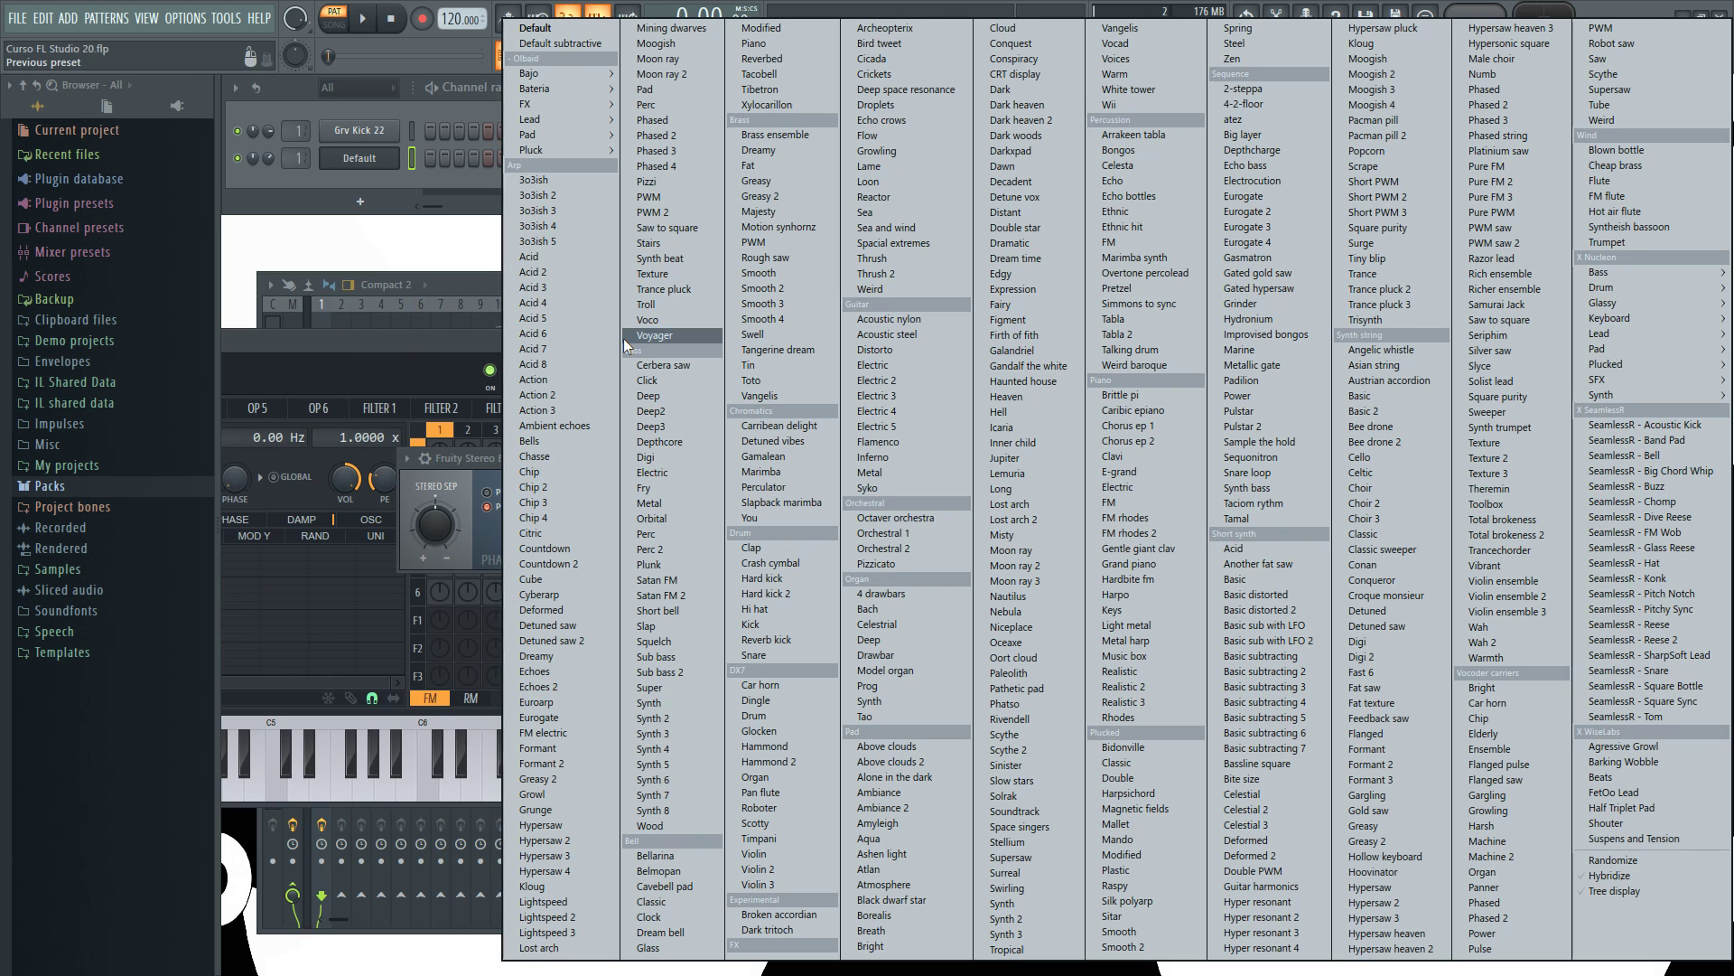
mouse_move(585, 148)
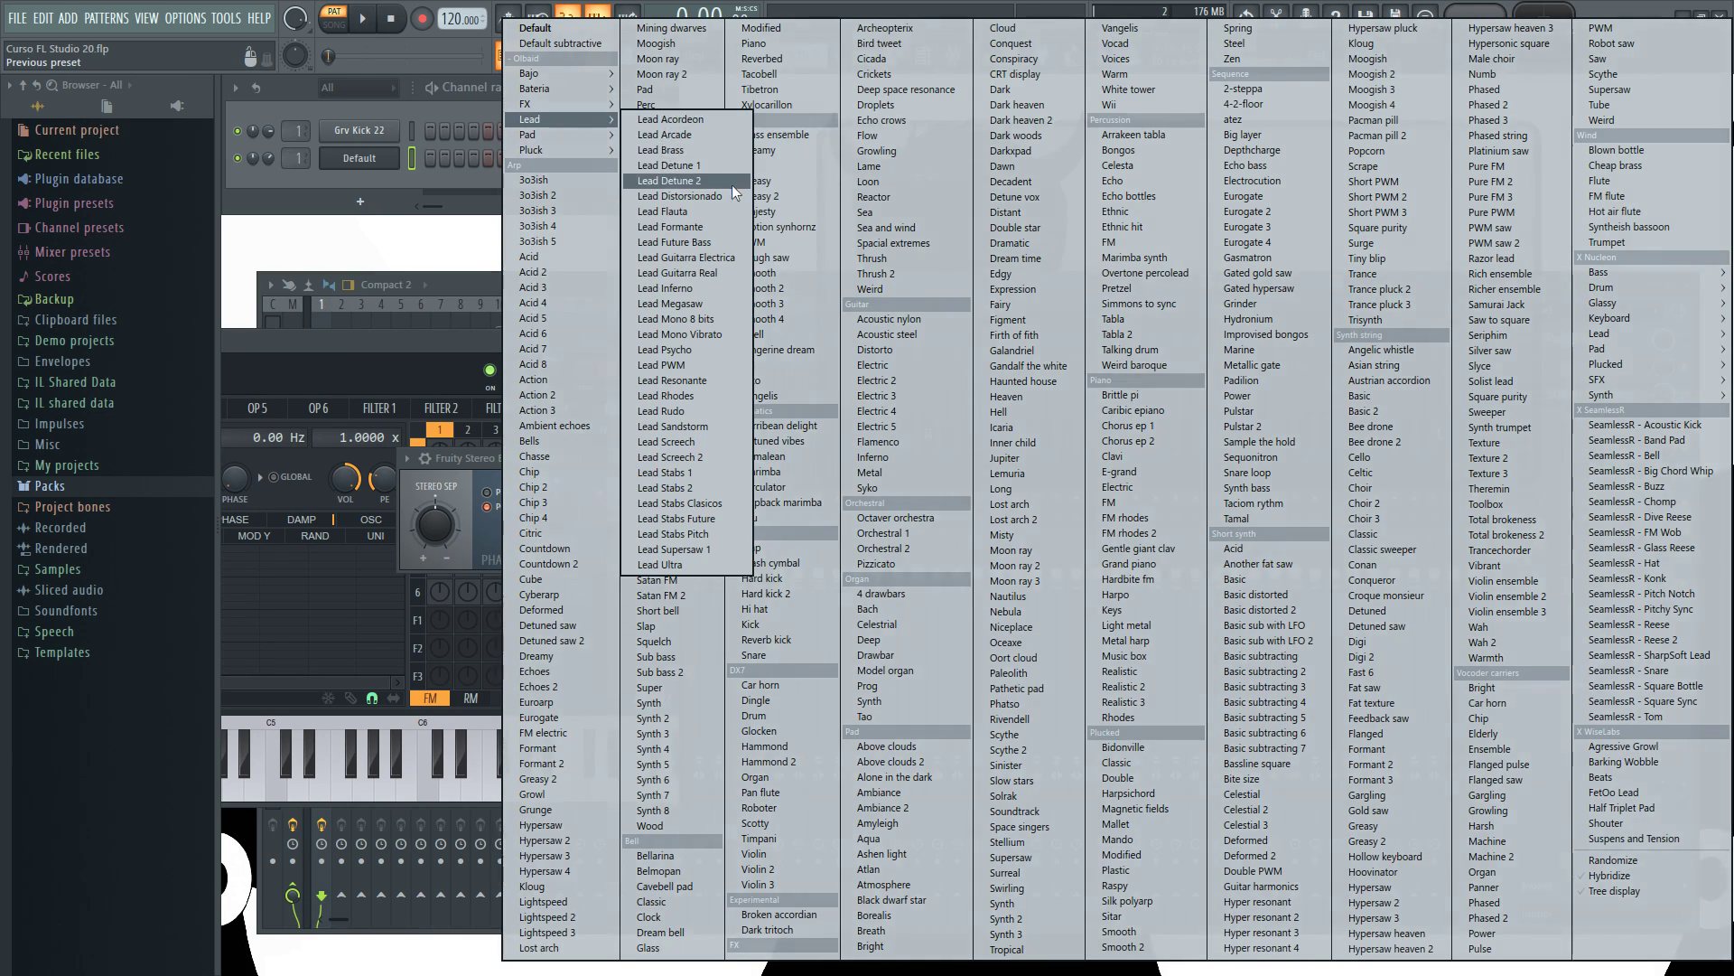
click(702, 278)
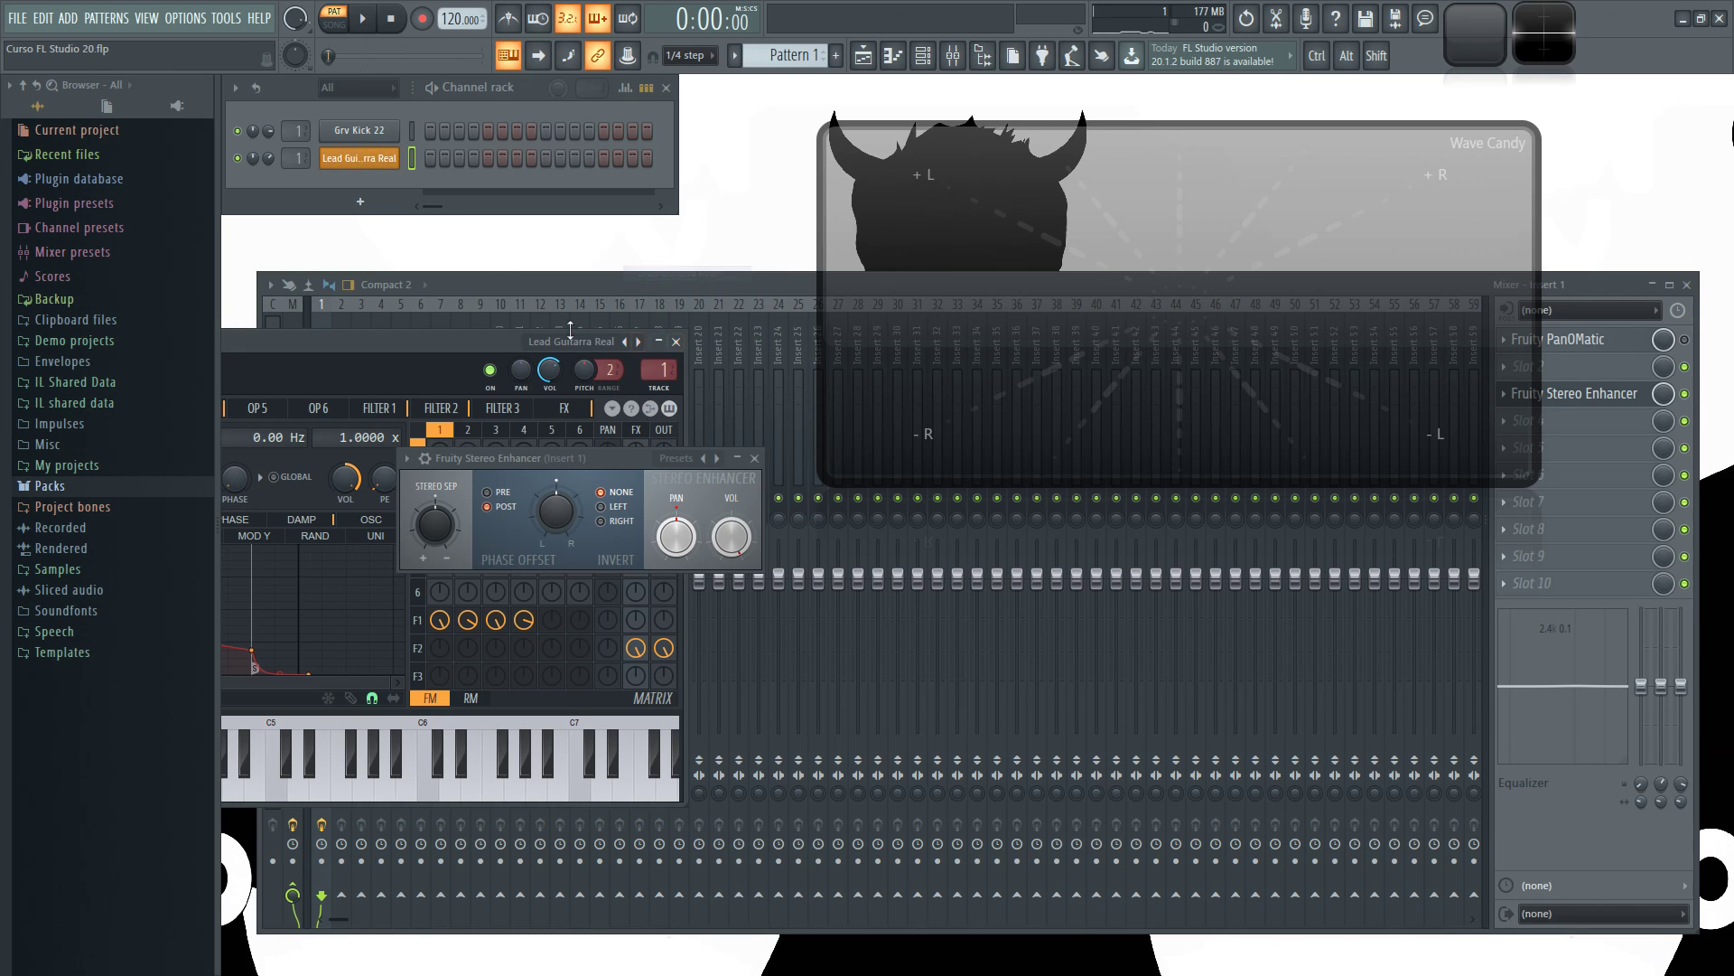
drag(450, 344, 582, 304)
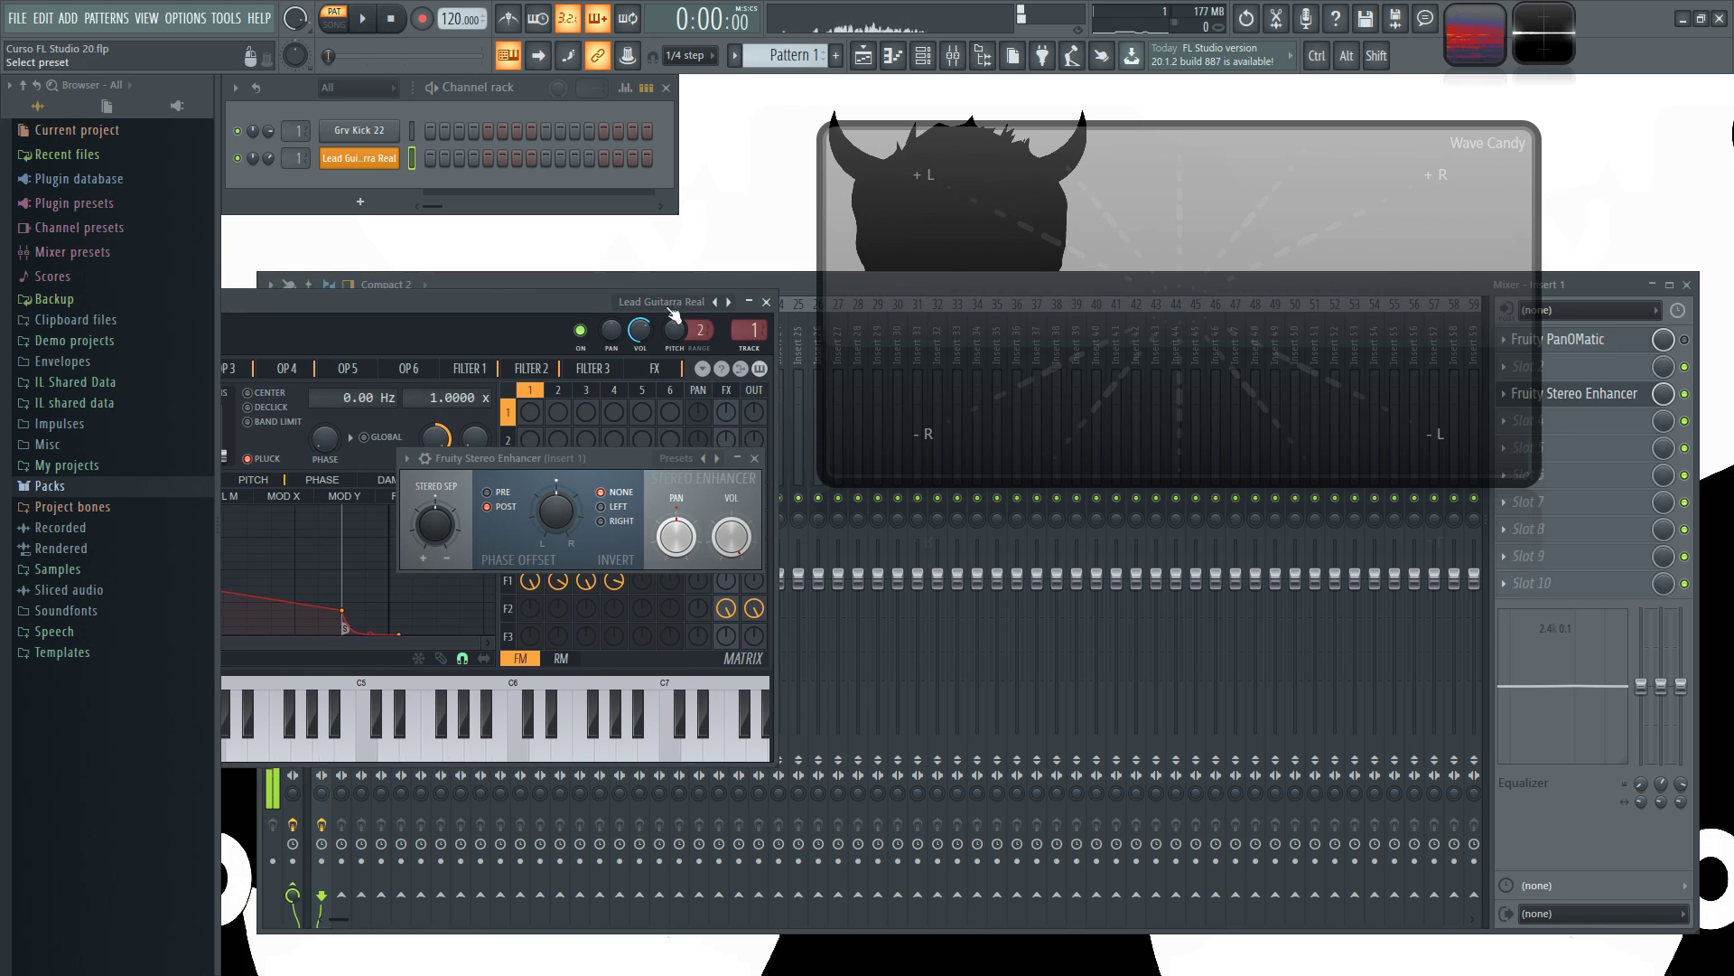
- Play test notes with the lead preset, adjust filter 2's FX send in the synth matrix, and close the synth
key(z)
key(z)
key(z)
drag(729, 610, 741, 568)
key(z)
click(766, 302)
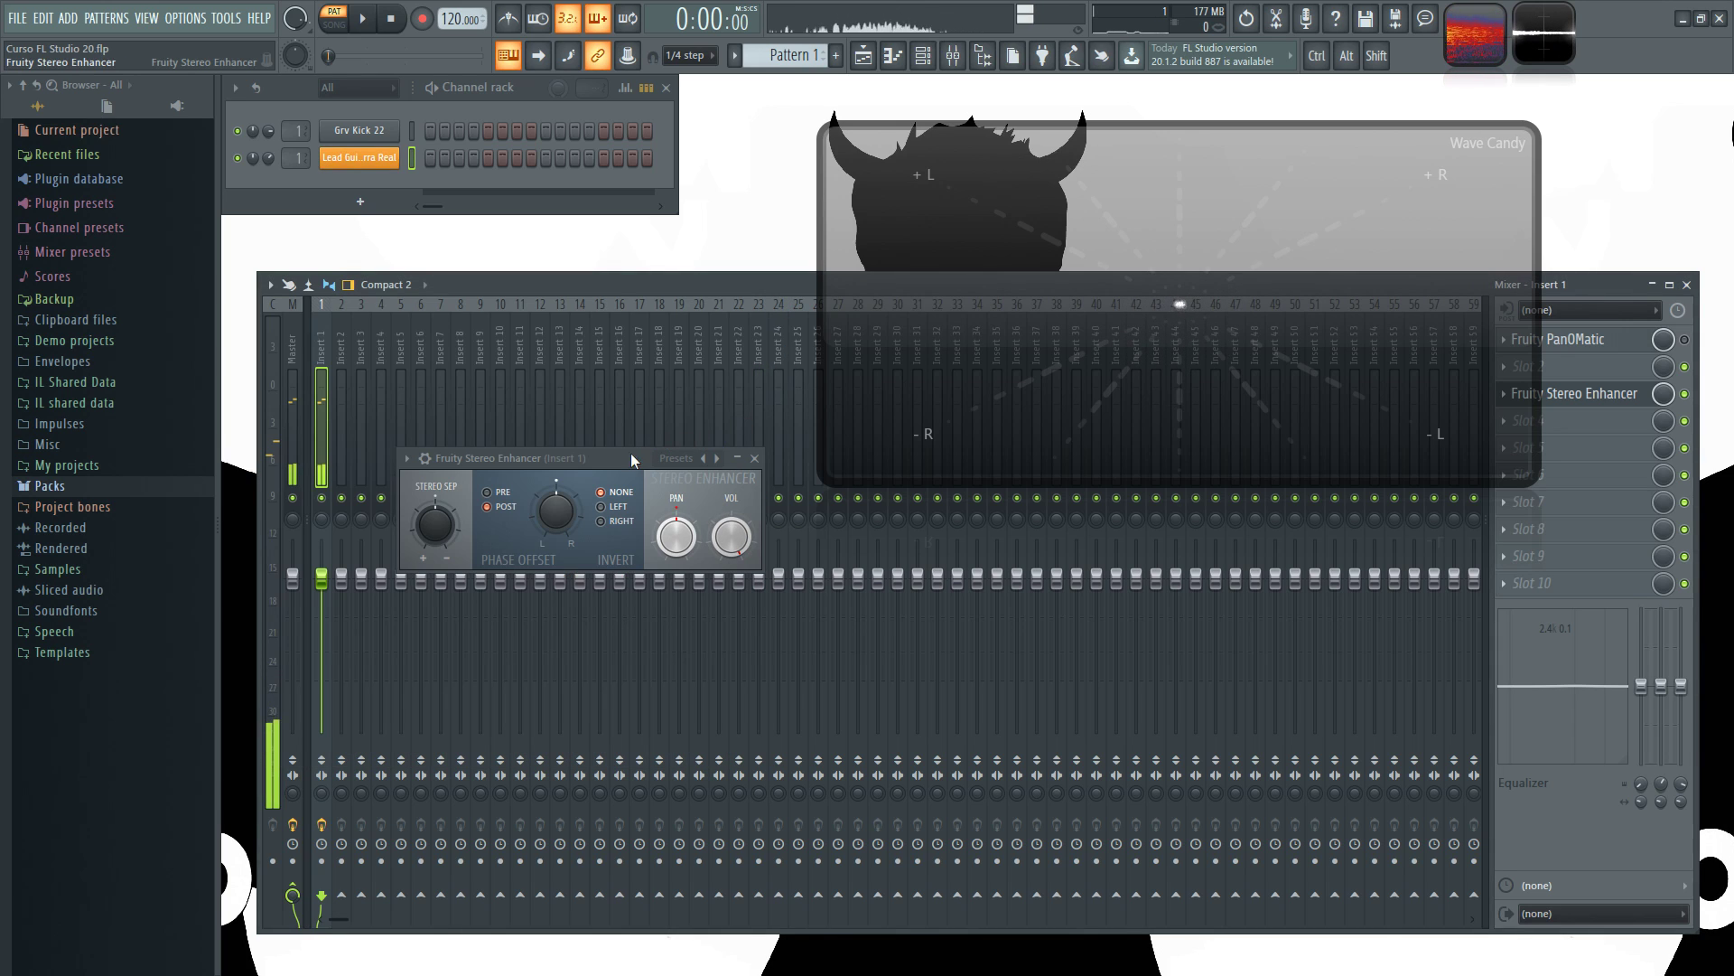
- Reposition Fruity Stereo Enhancer and play several notes to examine the lead's stereo image in Wave Candy
drag(632, 456, 662, 310)
key(m)
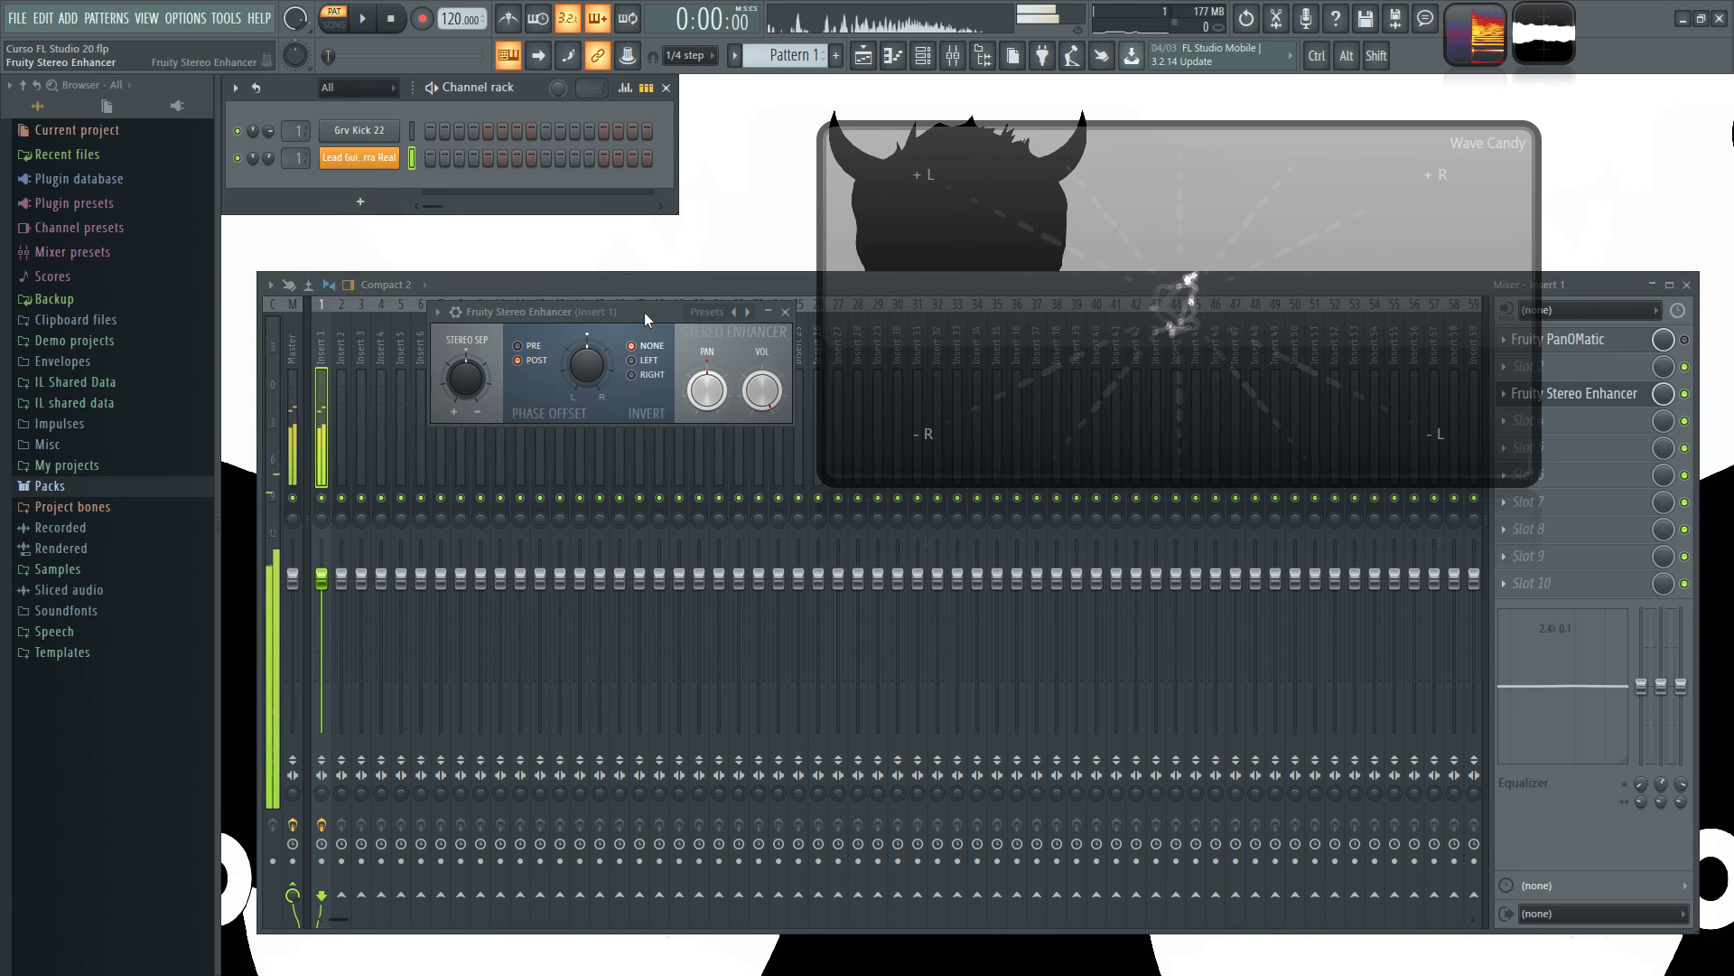
key(comma)
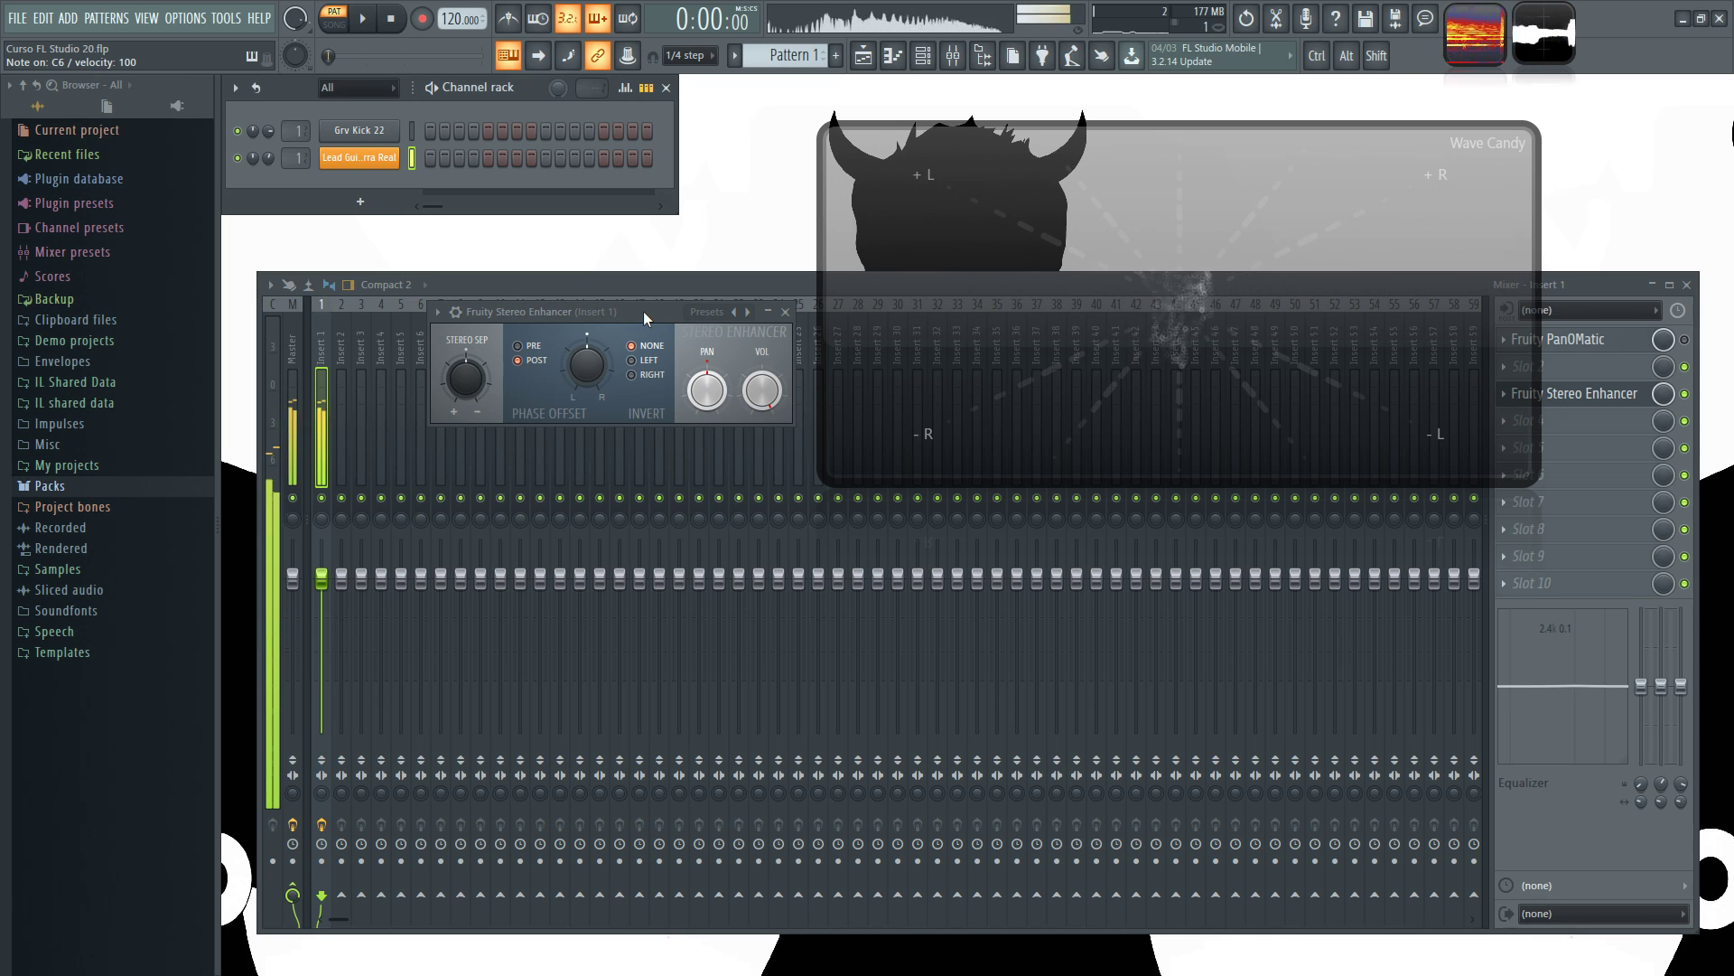
drag(644, 310, 592, 296)
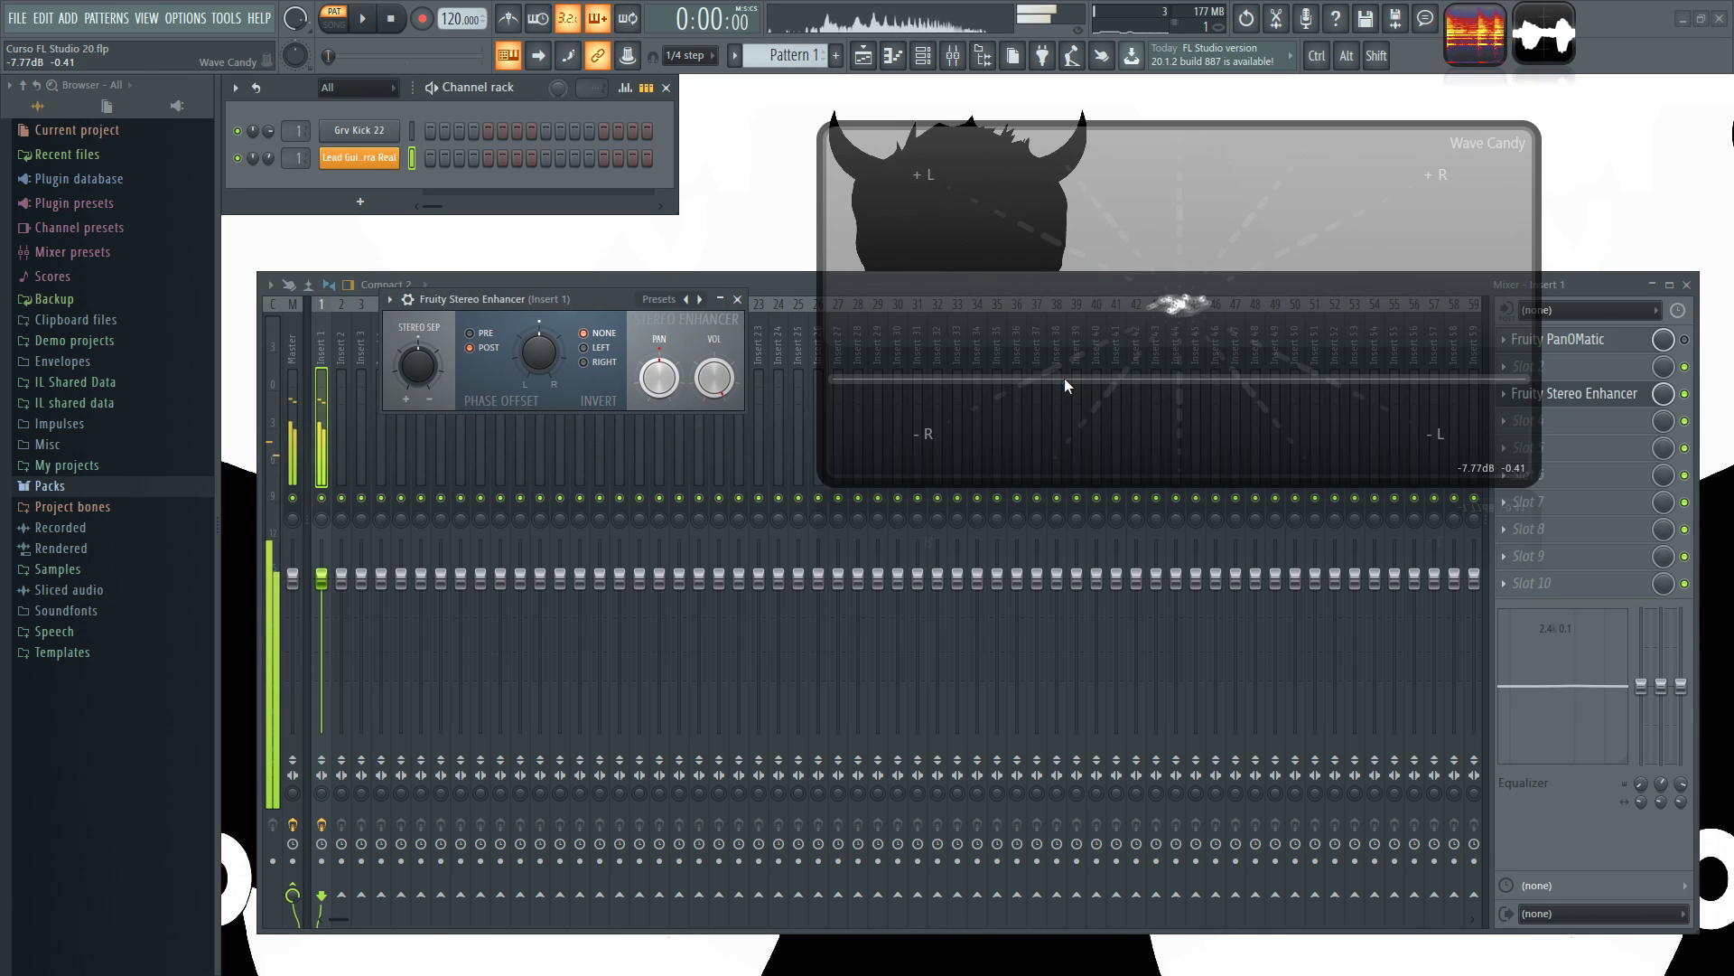
key(comma)
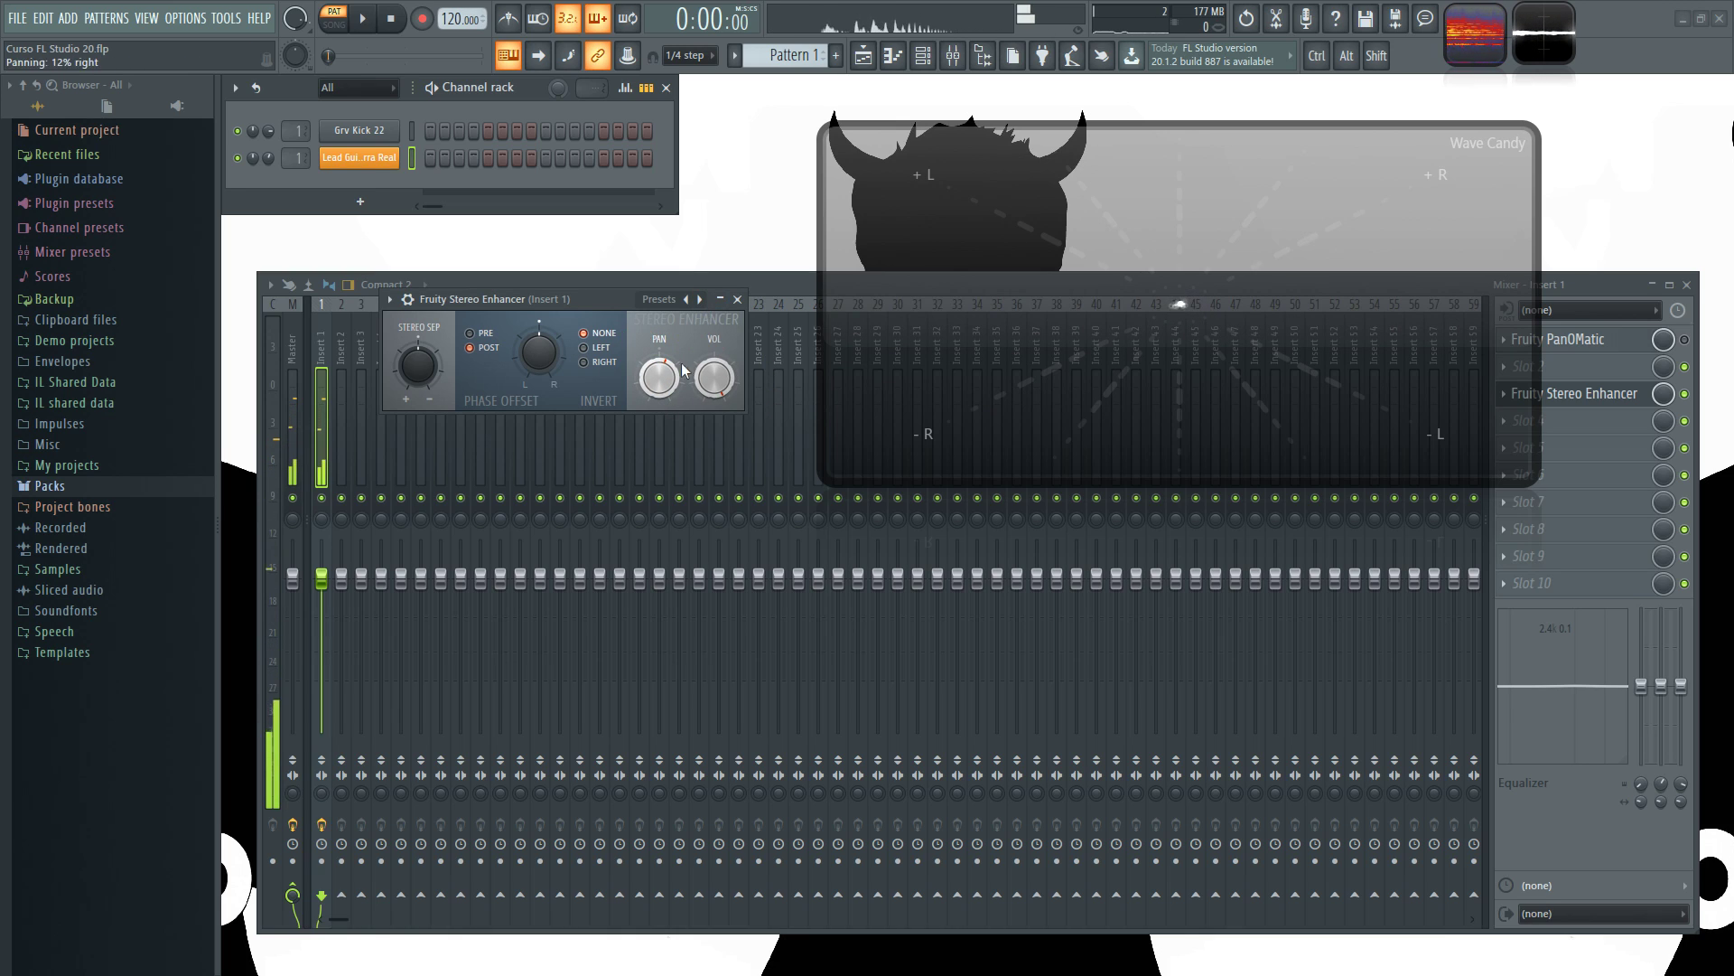
- Adjust the panning in Fruity Stereo Enhancer, play test notes with the lead, and save the project
drag(669, 385, 673, 369)
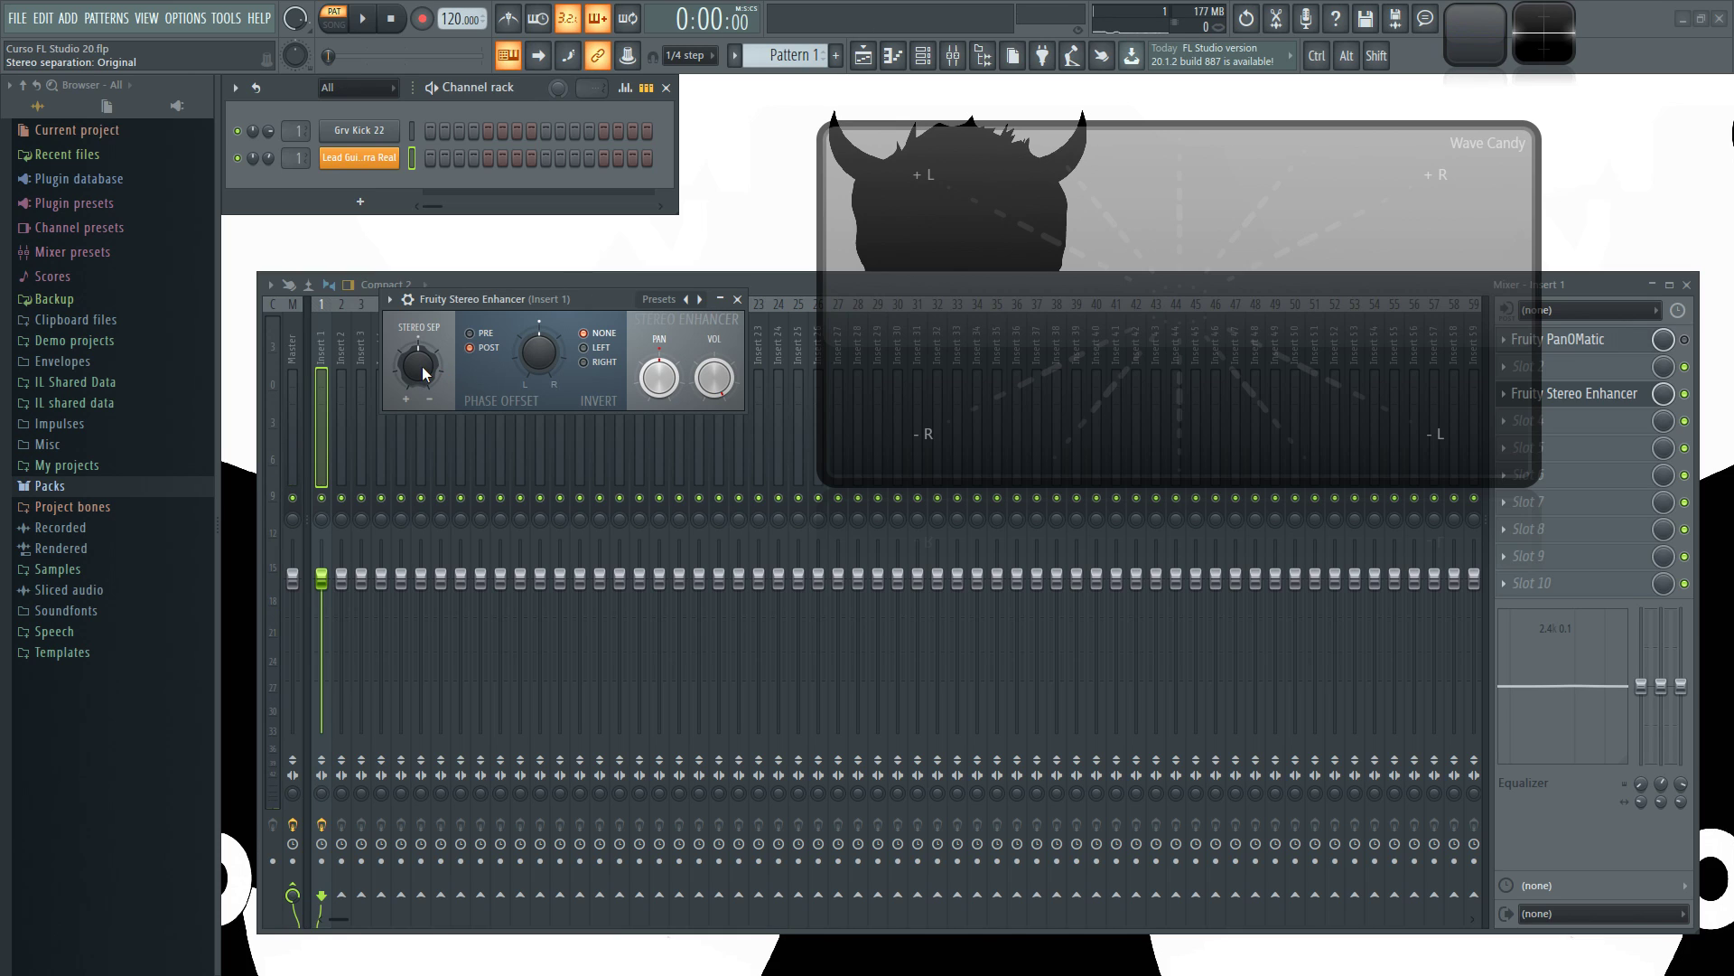
key(q)
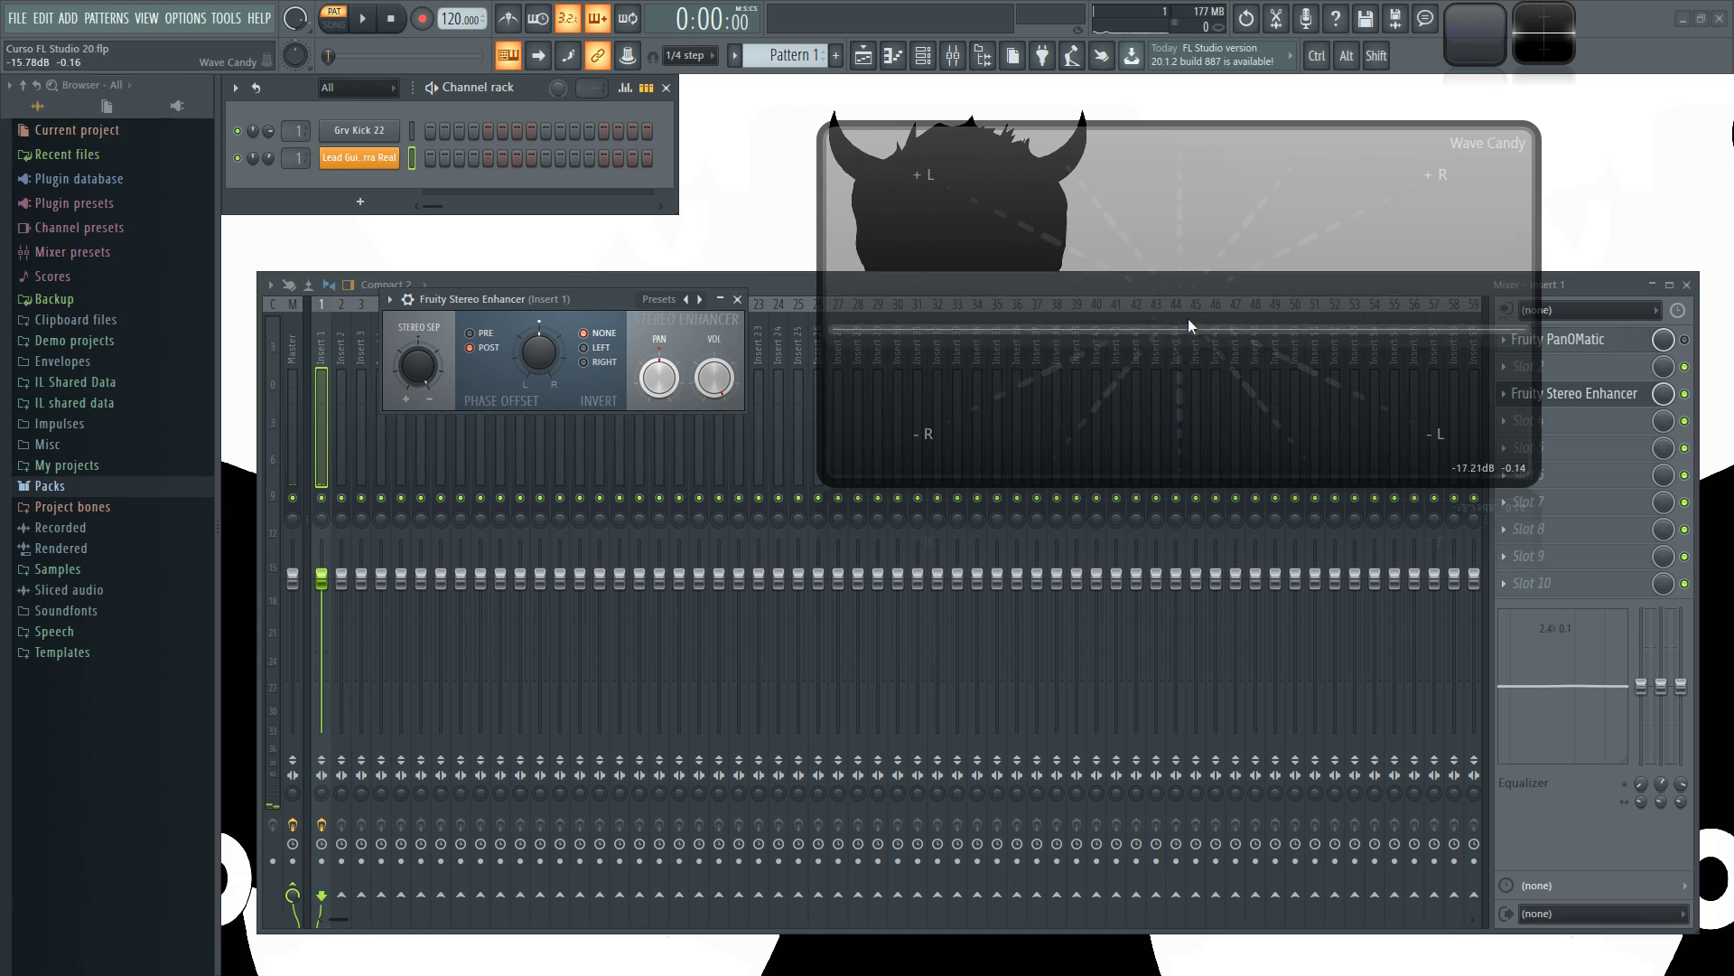
key(q)
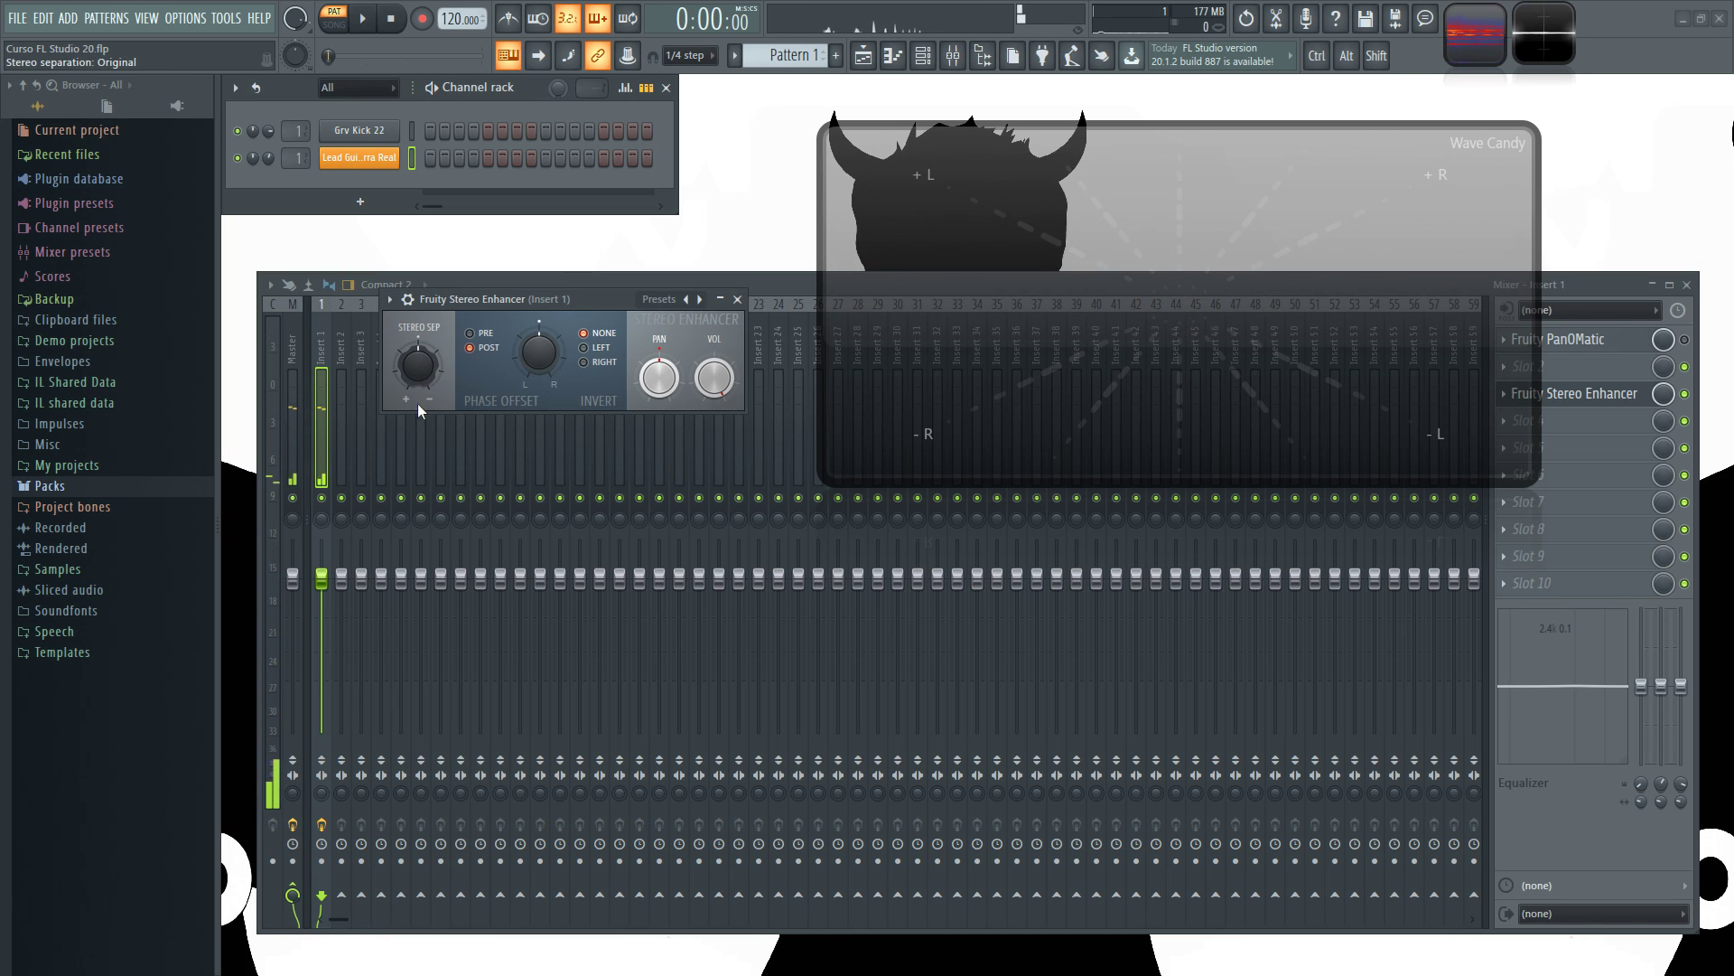
key(ctrl+s)
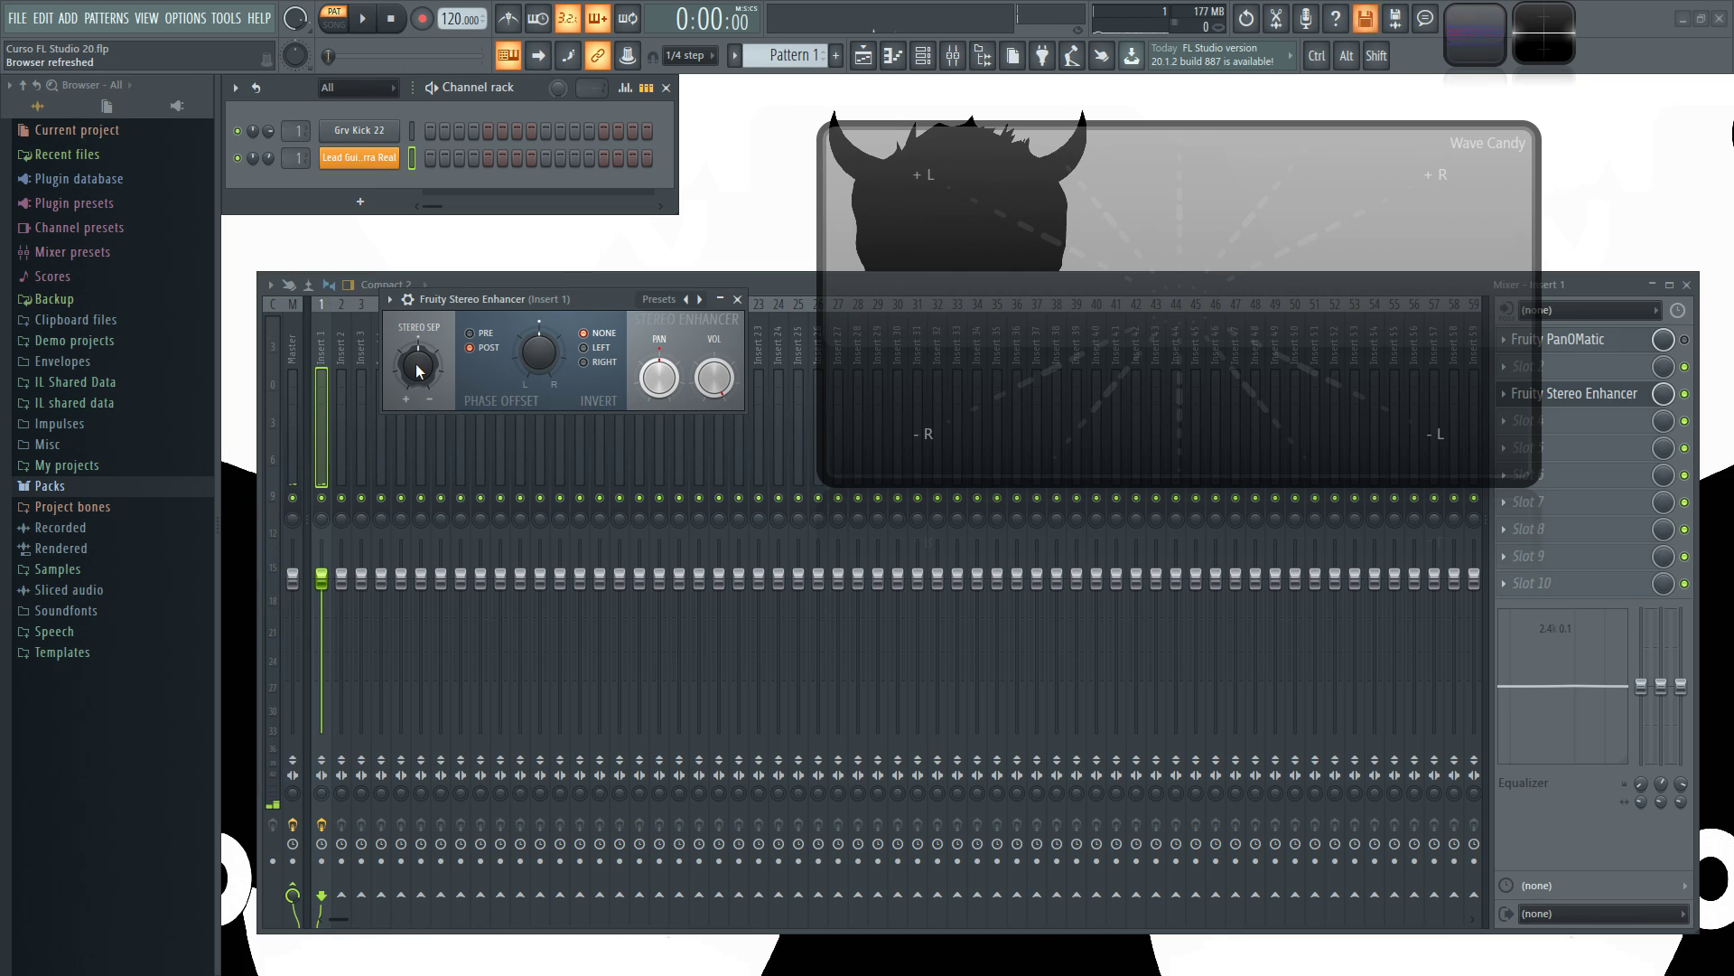
key(space)
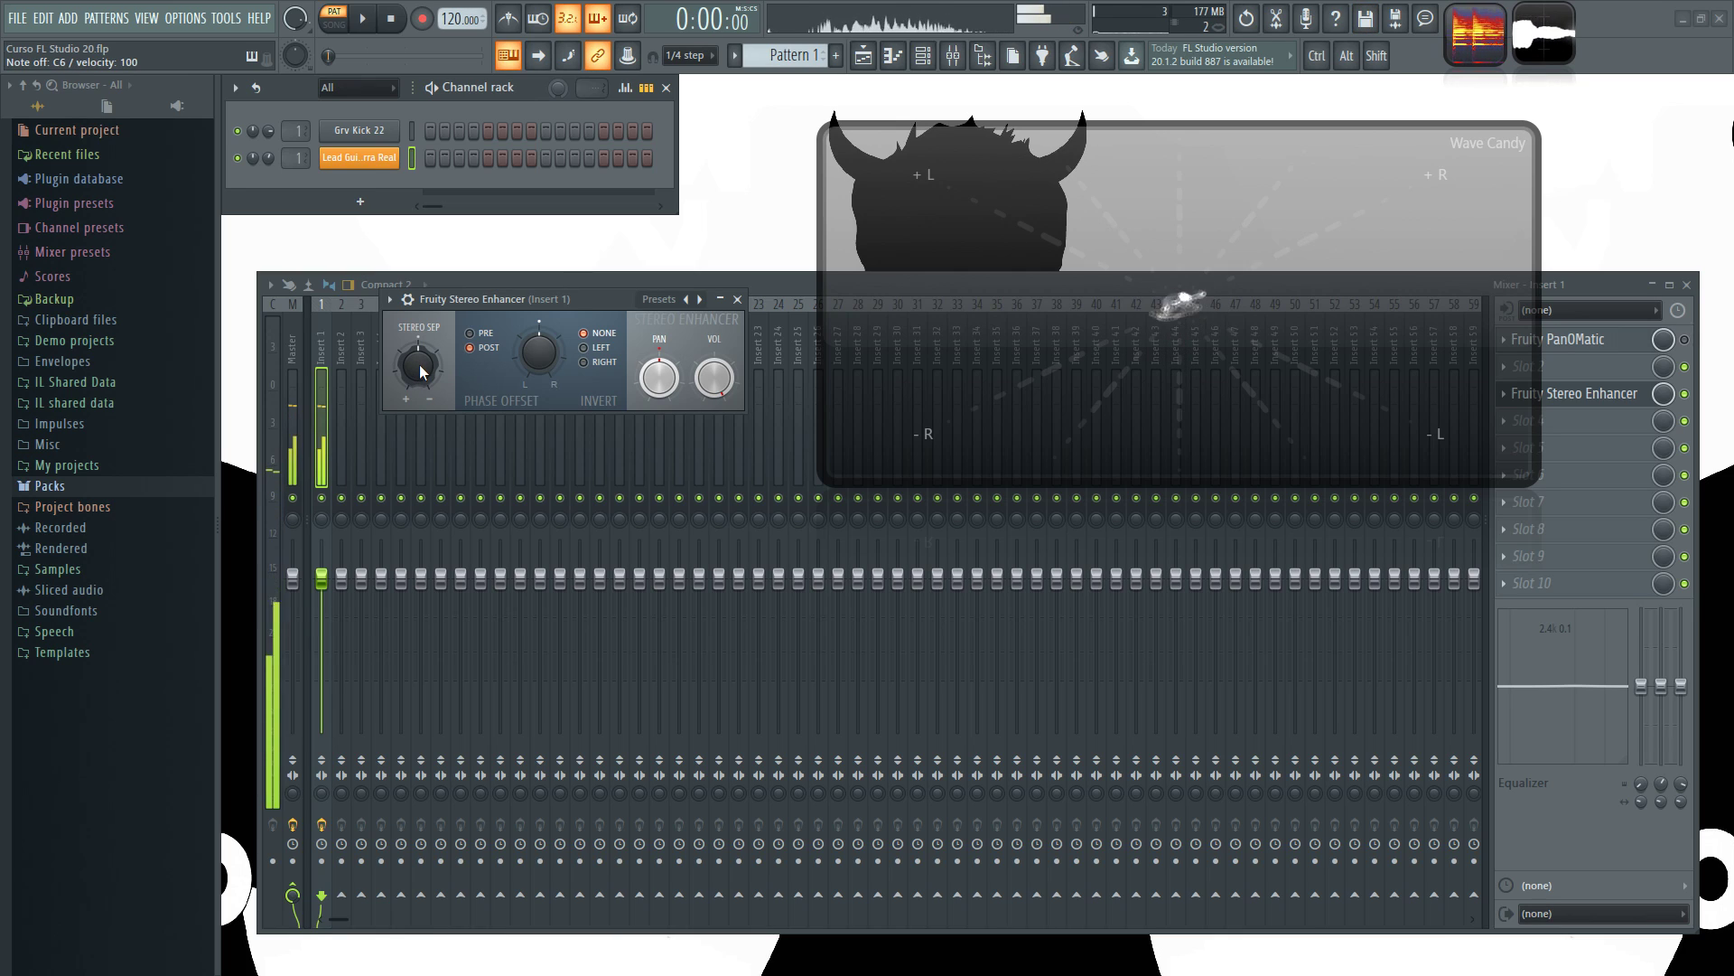
- Sweep the stereo separation to 100% separated and back to original while playing notes to compare the stereo image in Wave Candy
drag(418, 369, 418, 424)
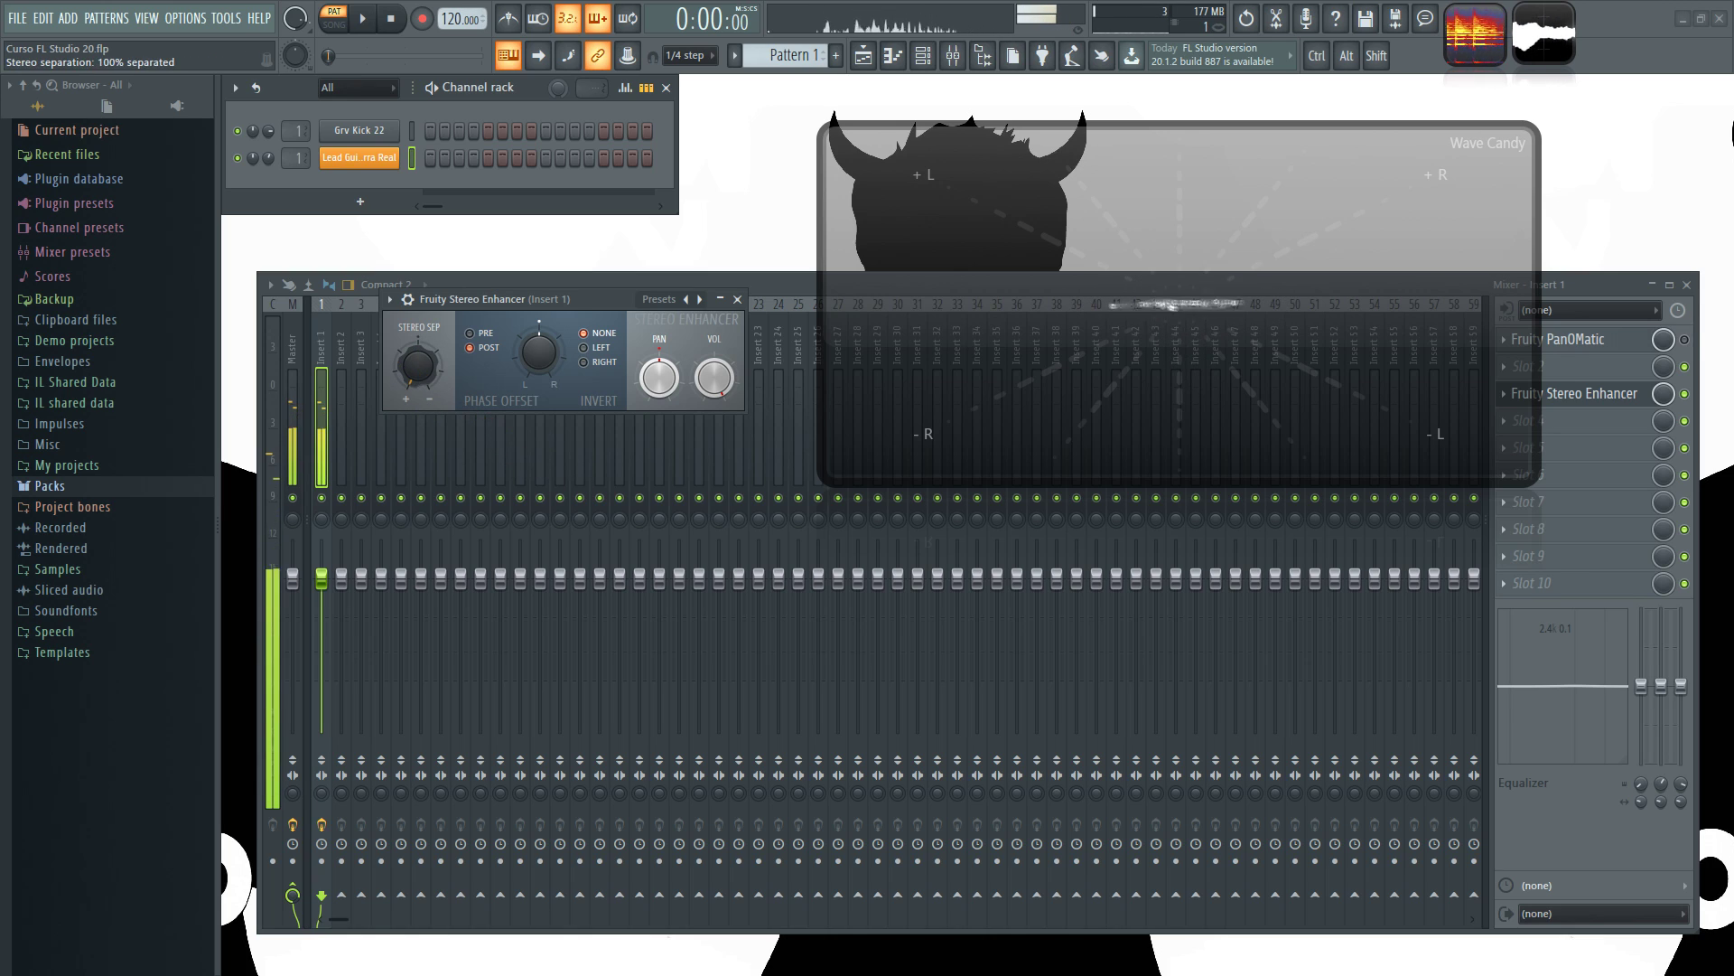
drag(418, 375, 418, 347)
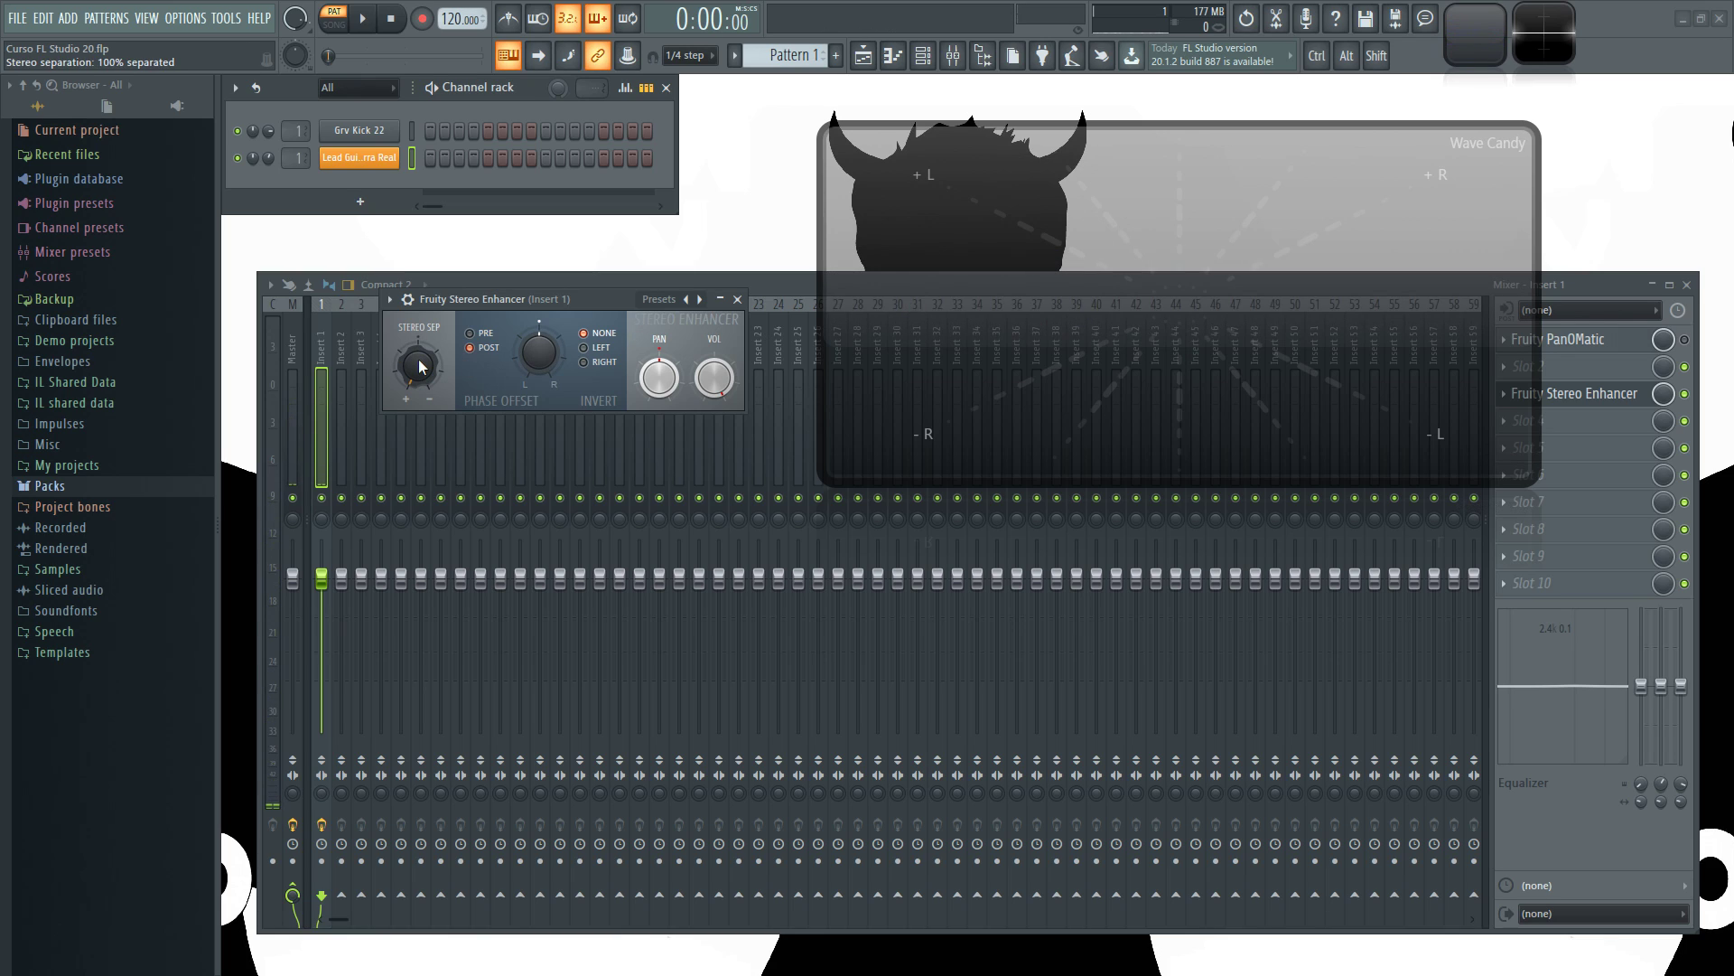
scroll(420, 366, up, 5)
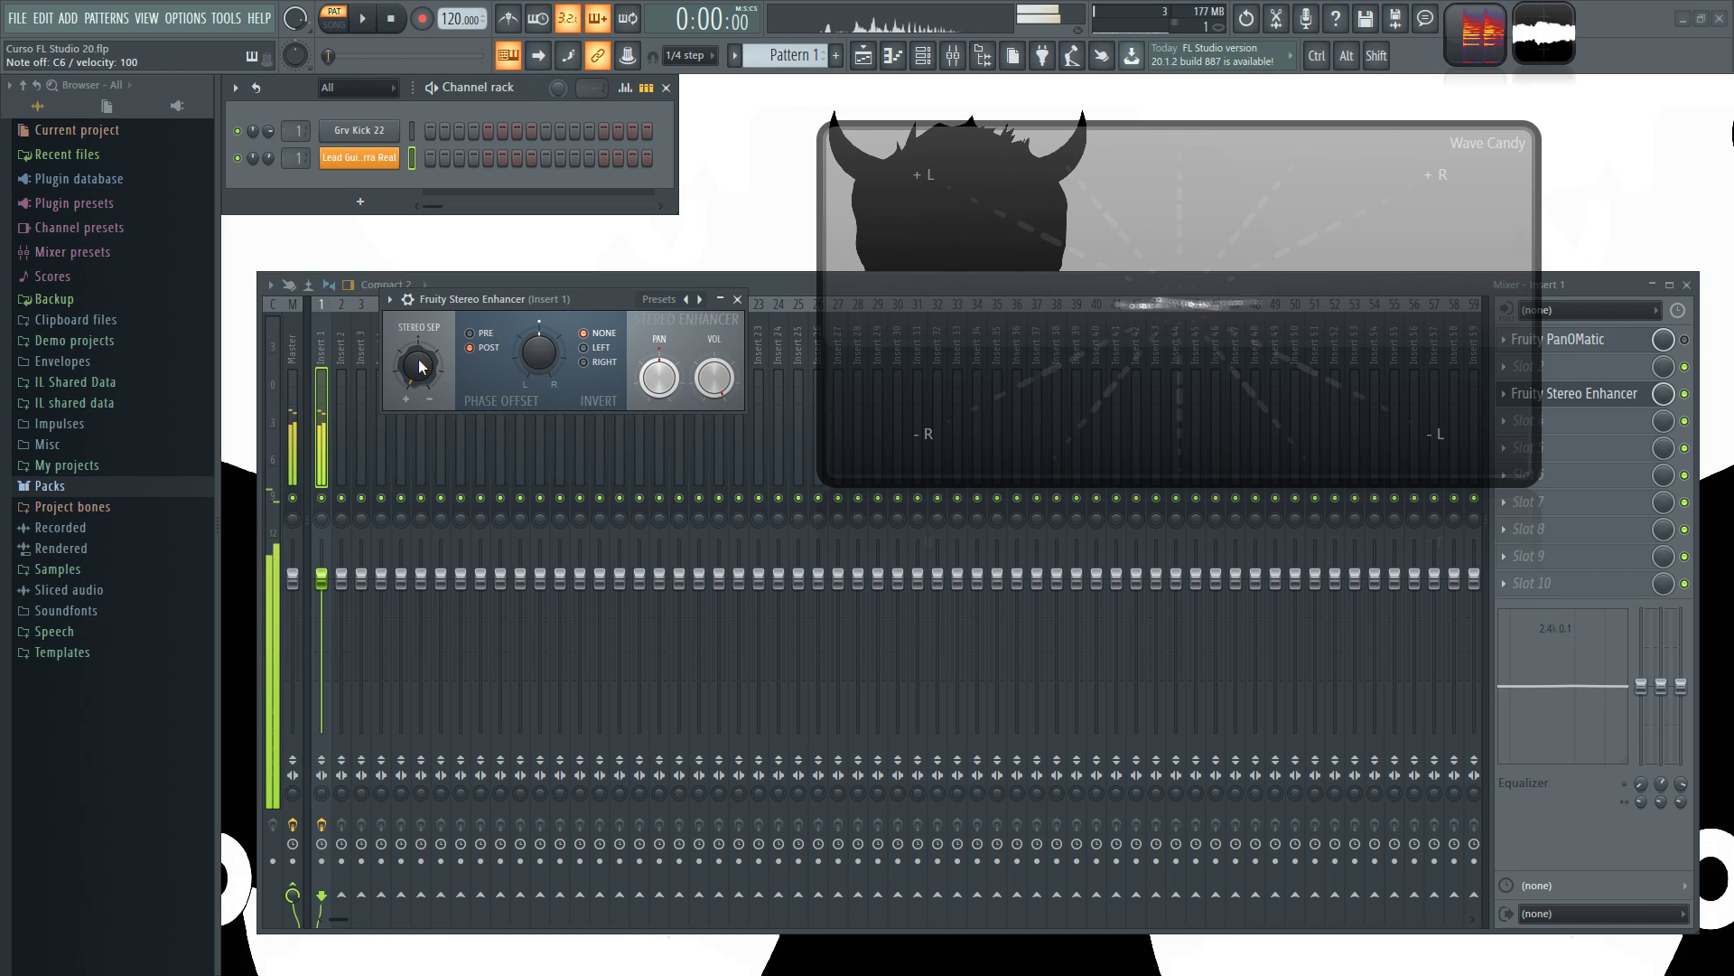
scroll(421, 366, down, 1)
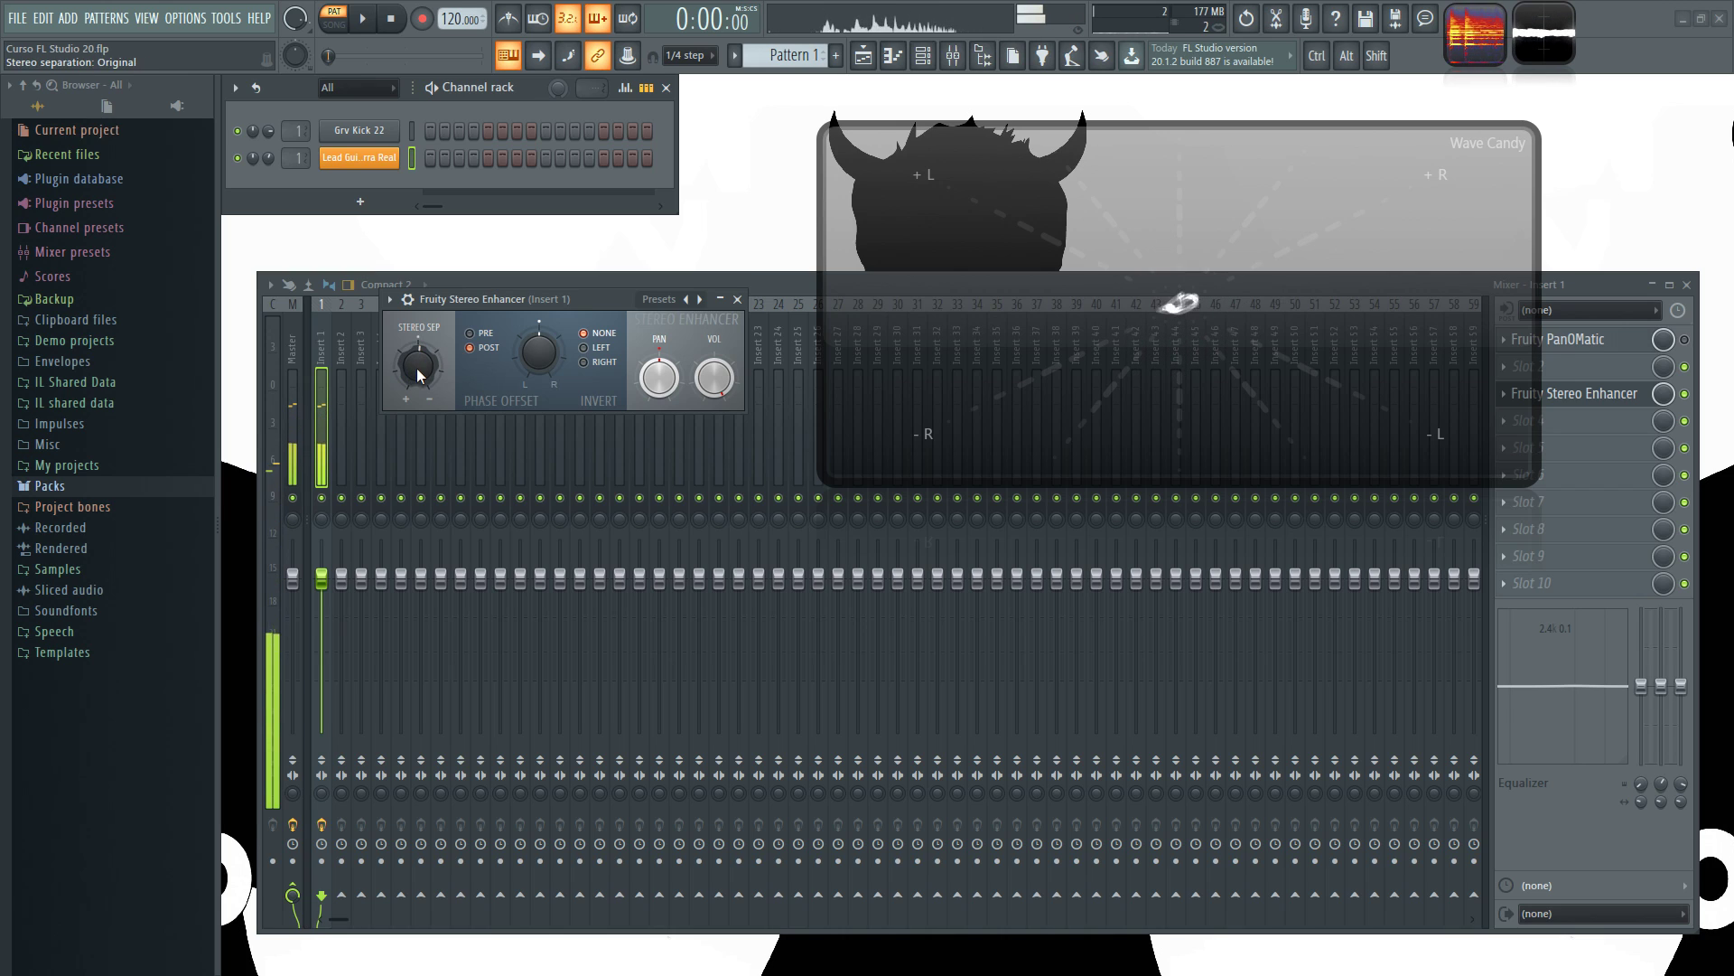
key(q)
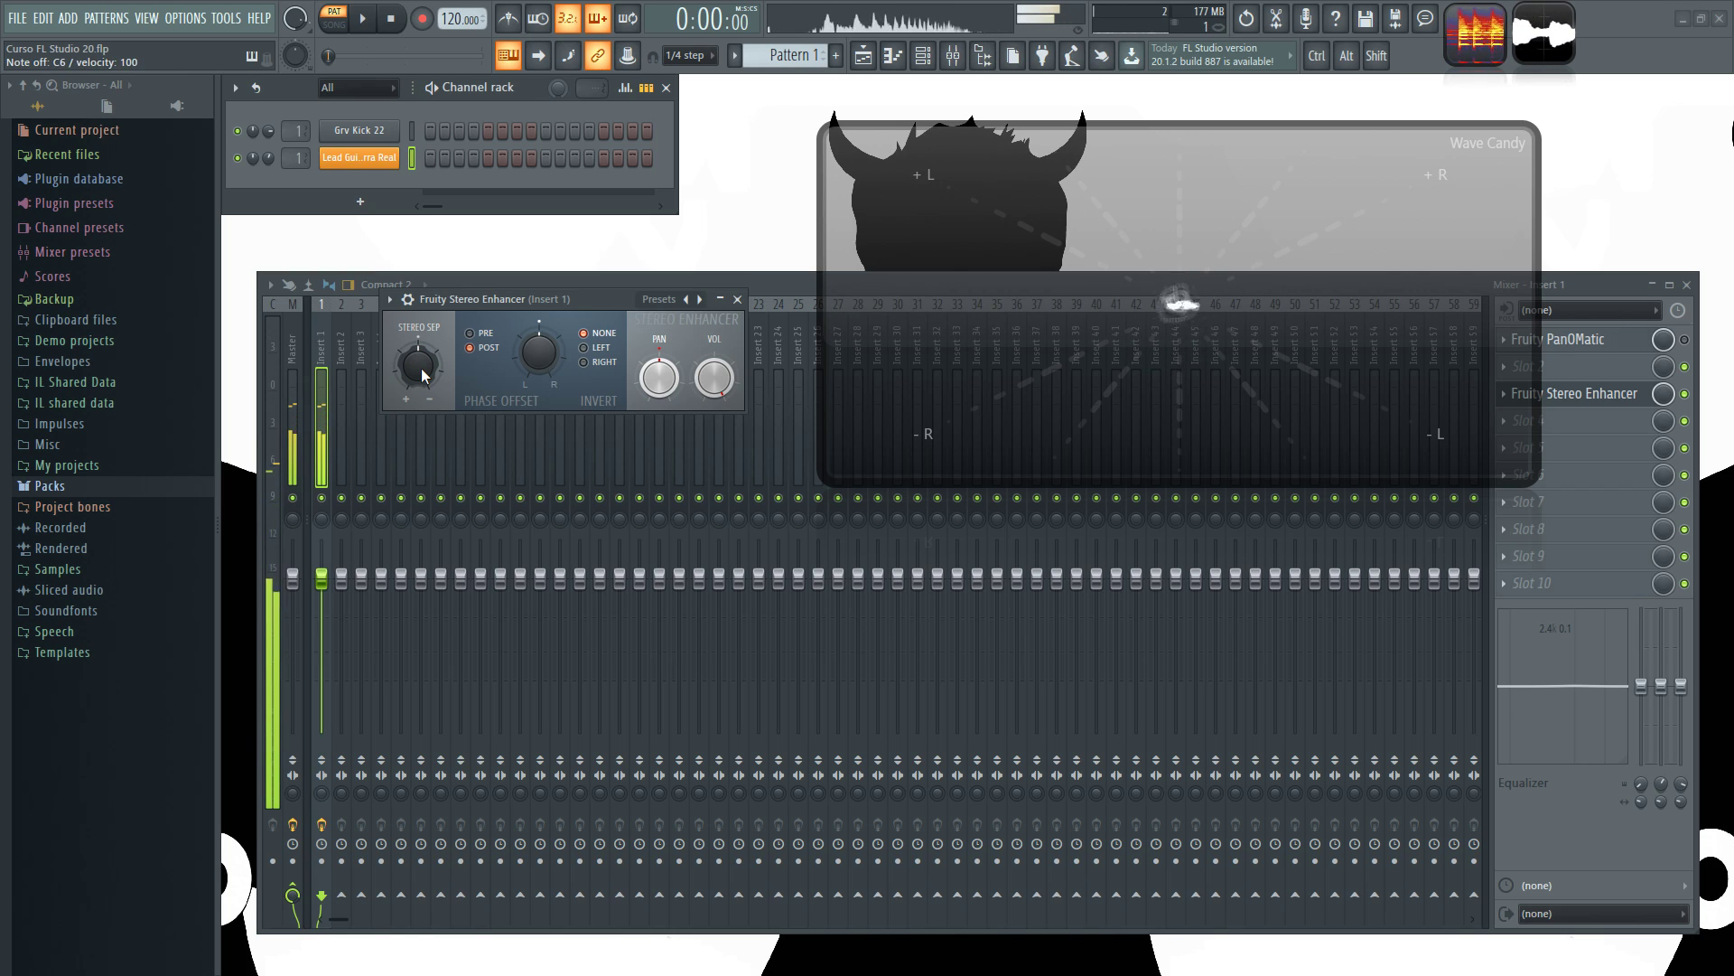
scroll(421, 370, up, 5)
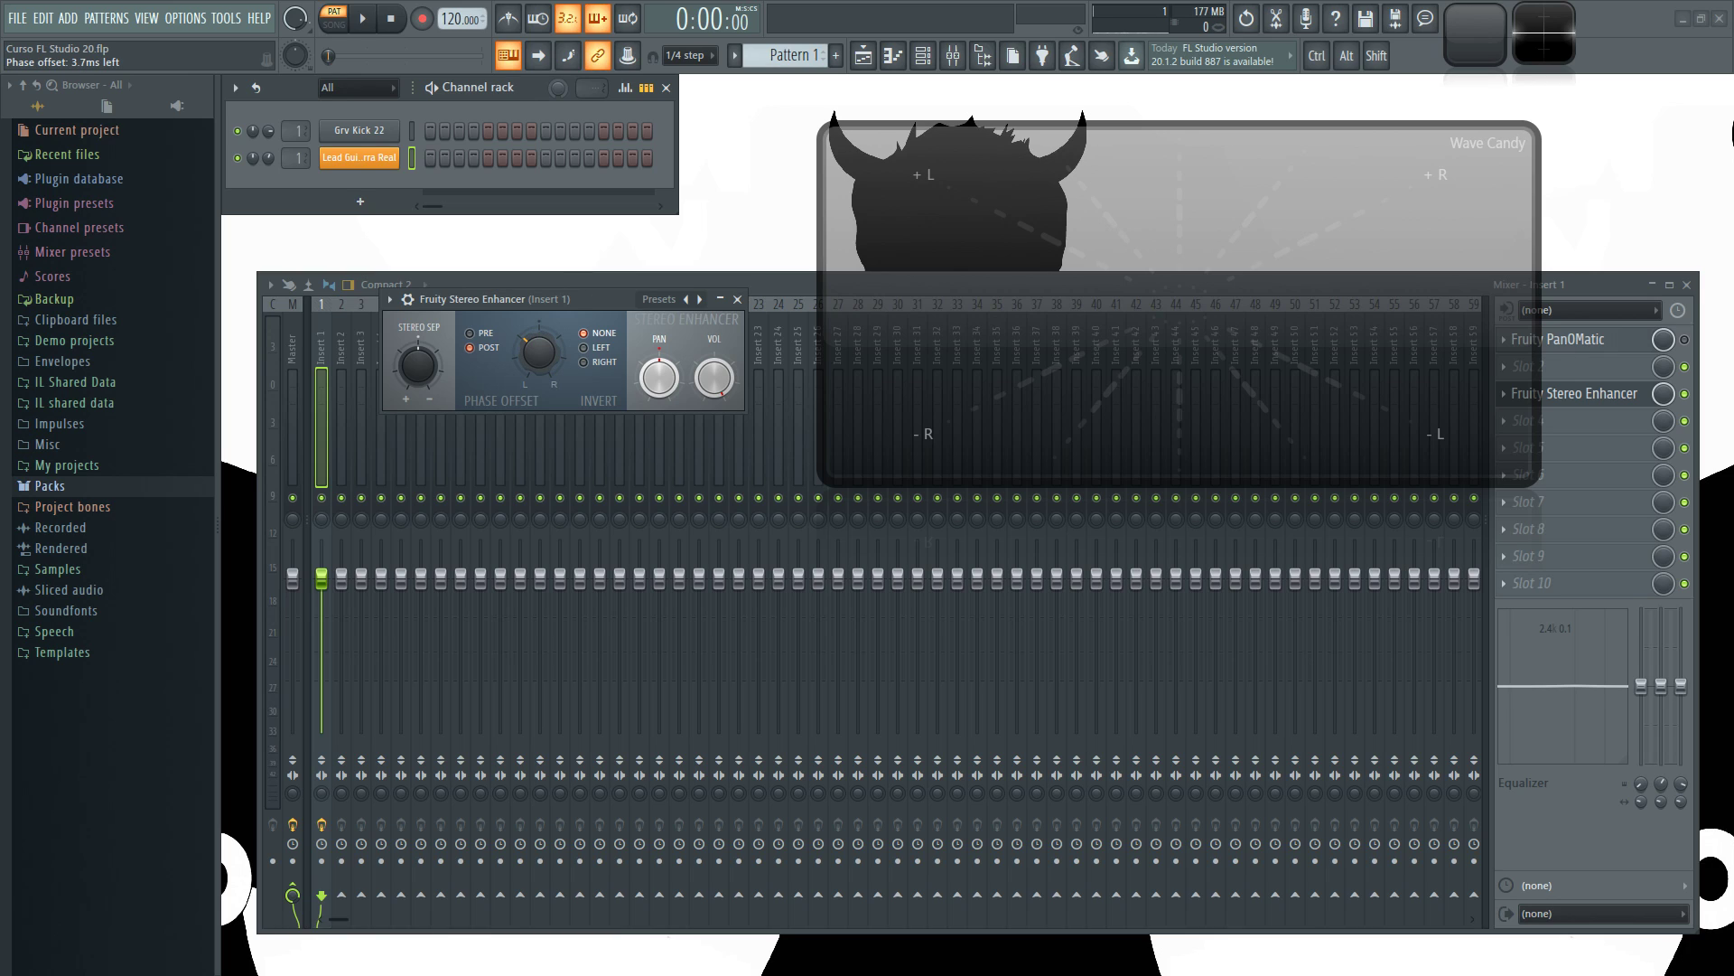
- Vary the Stereo Enhancer's phase offset, including 55.7 ms left, while playing notes to compare the stereo image
drag(539, 353, 539, 339)
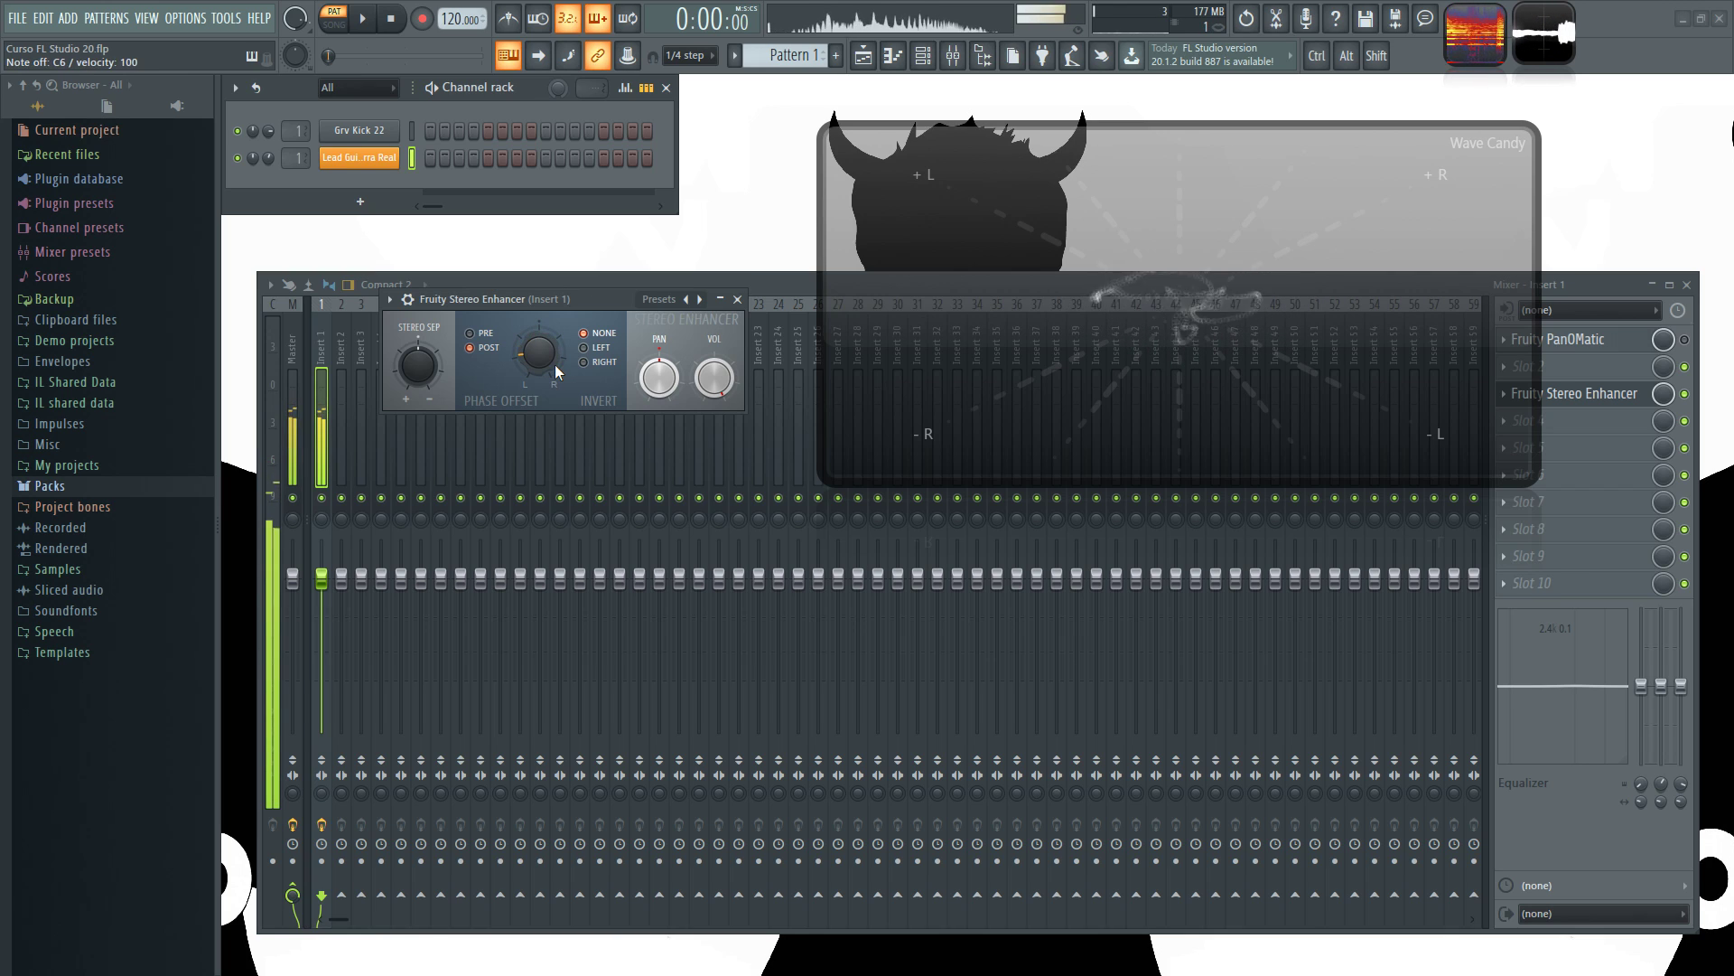
mouse_move(557, 370)
mouse_down()
mouse_move(557, 425)
mouse_move(550, 362)
mouse_up()
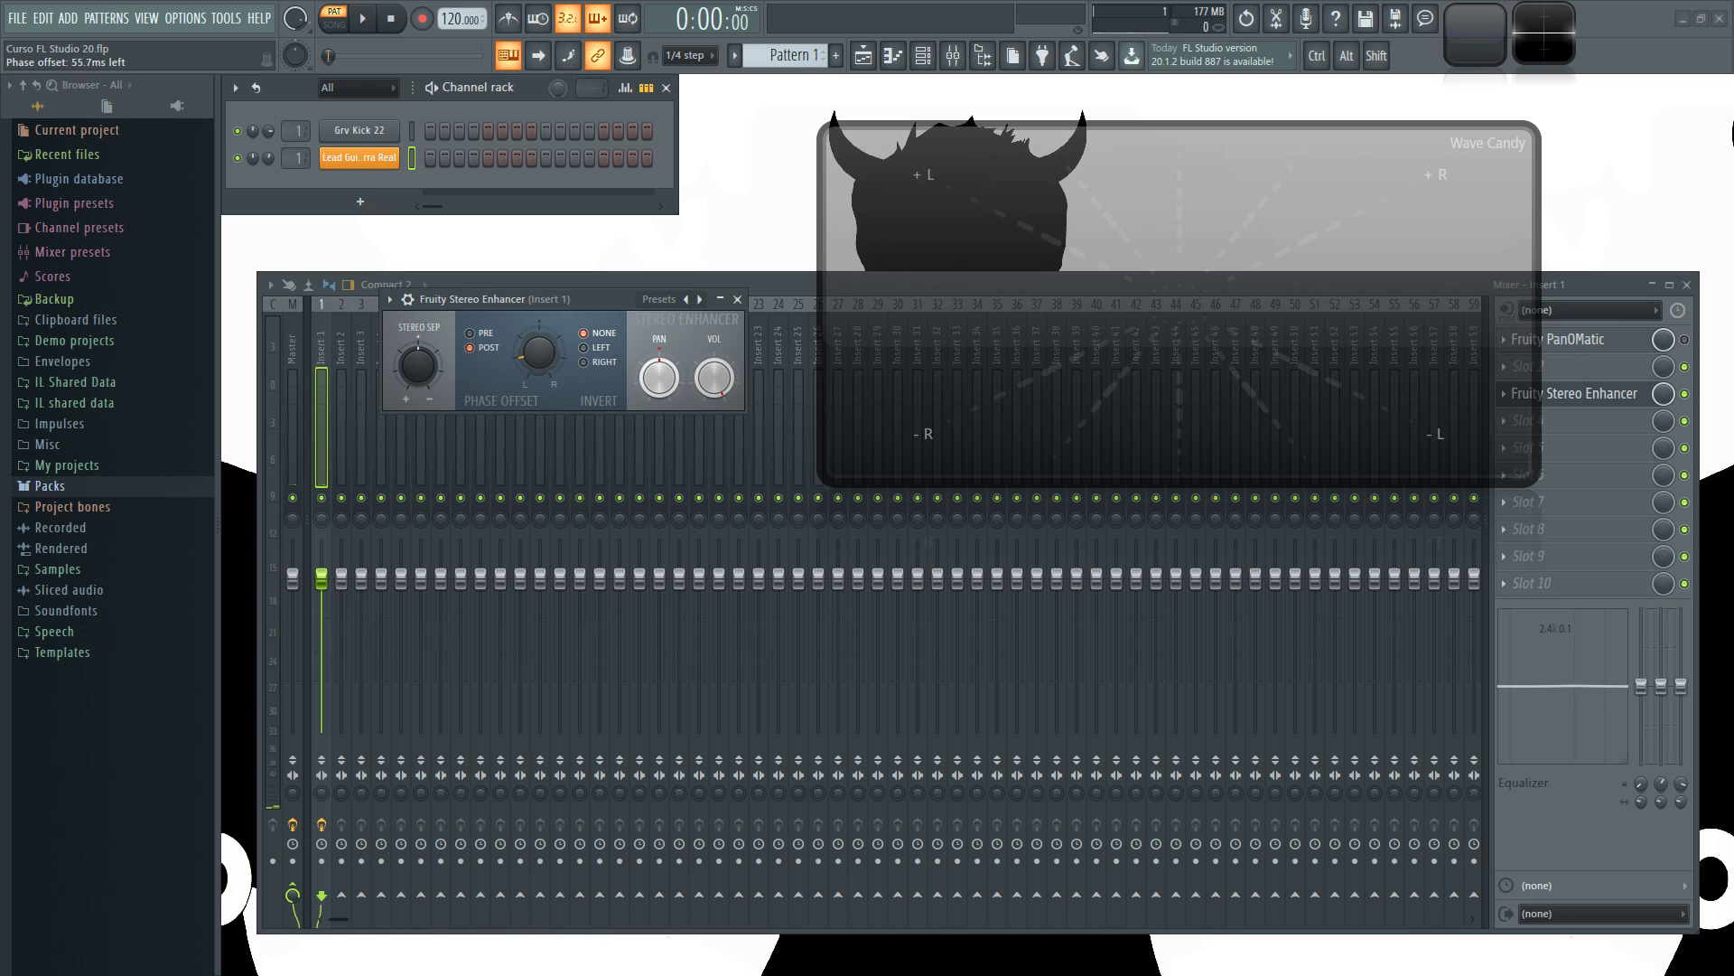
drag(546, 364, 545, 371)
key(q)
key(q)
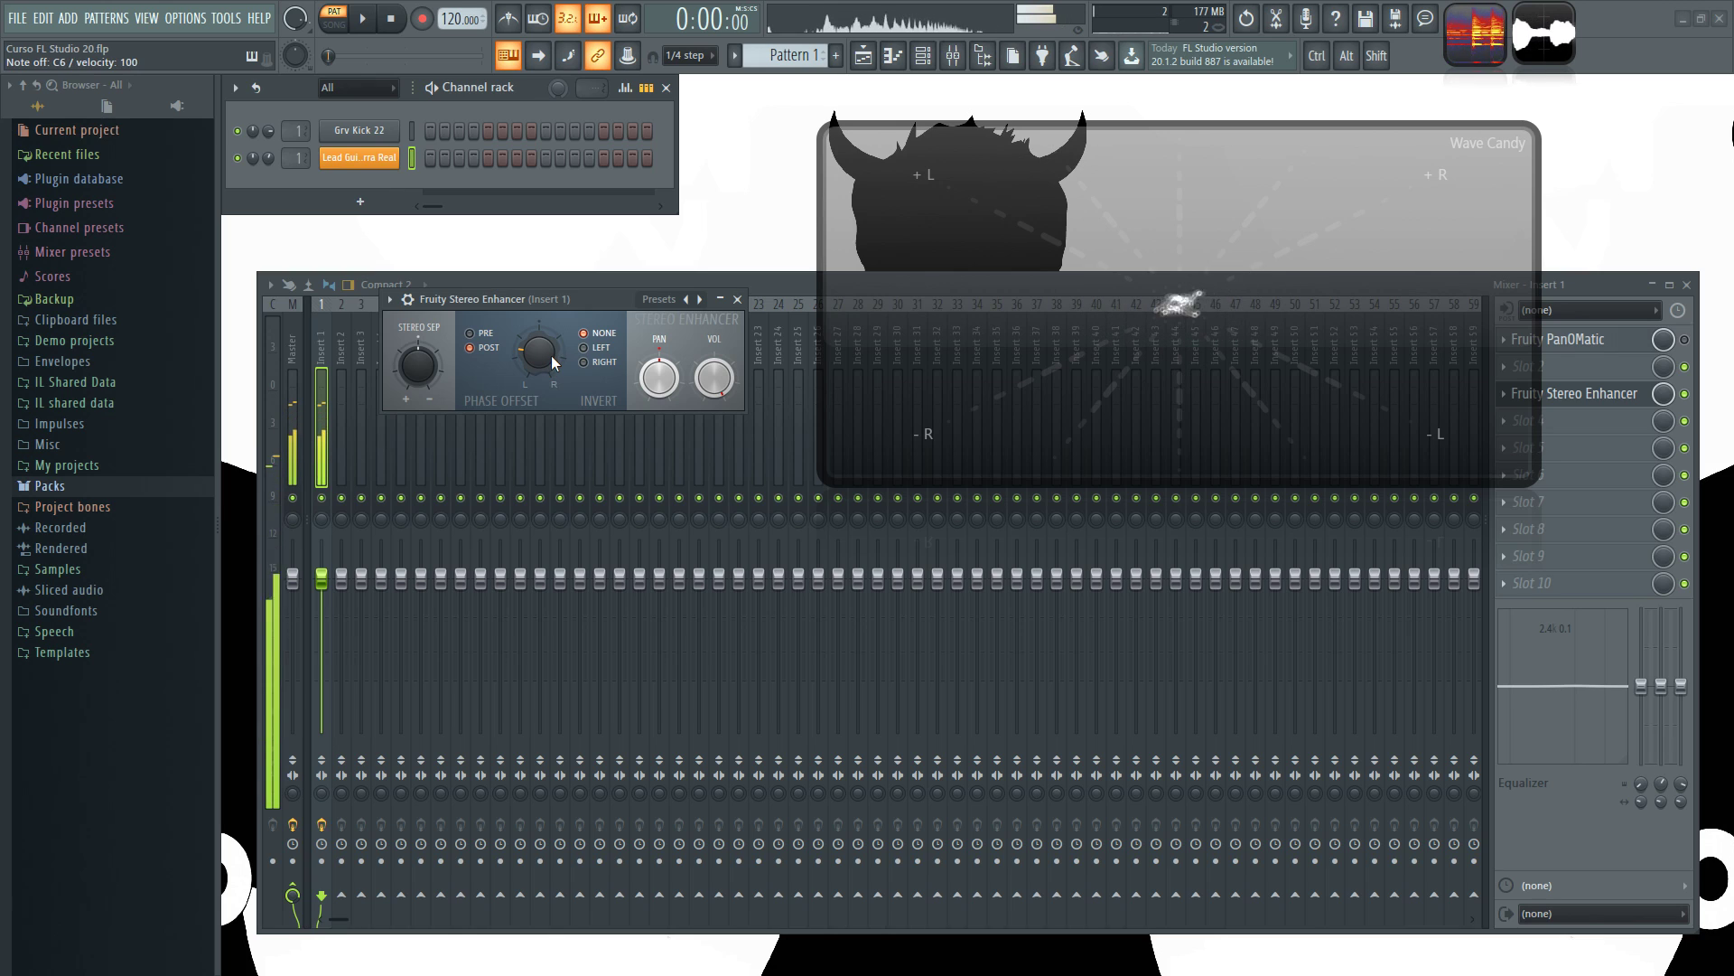
mouse_move(546, 354)
mouse_down()
mouse_move(545, 335)
mouse_move(546, 361)
mouse_up()
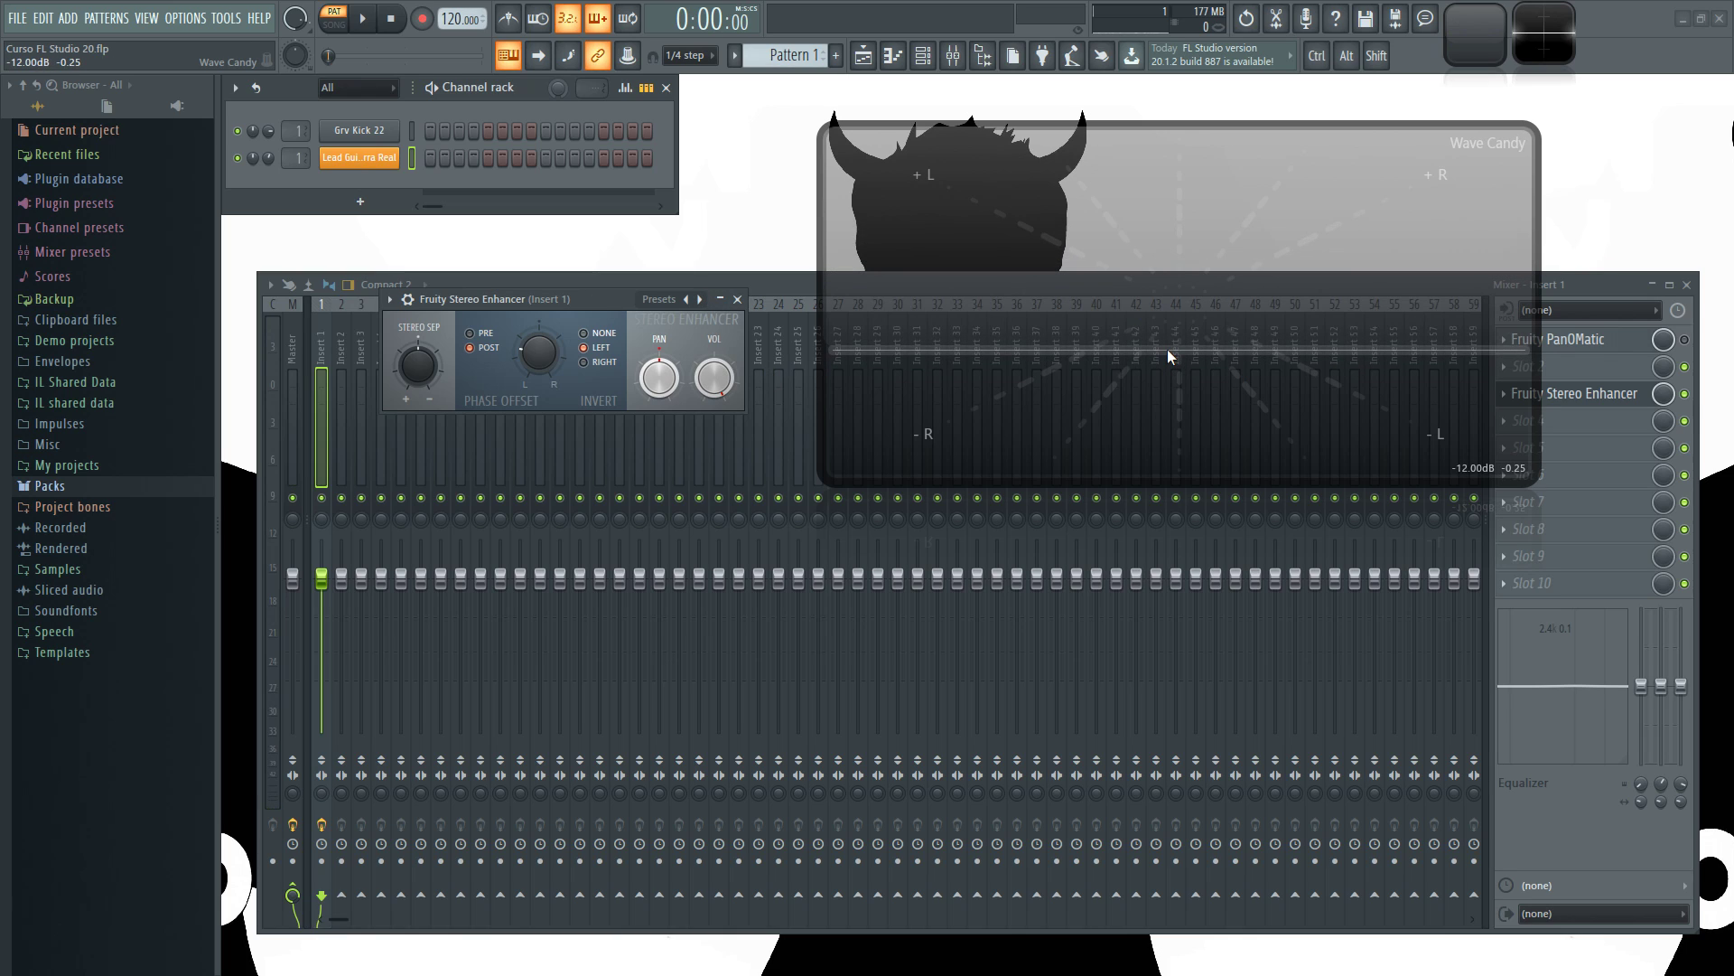
- Try the Right and Left phase invert options while playing notes, and set the inversion back to None
key(q)
click(602, 360)
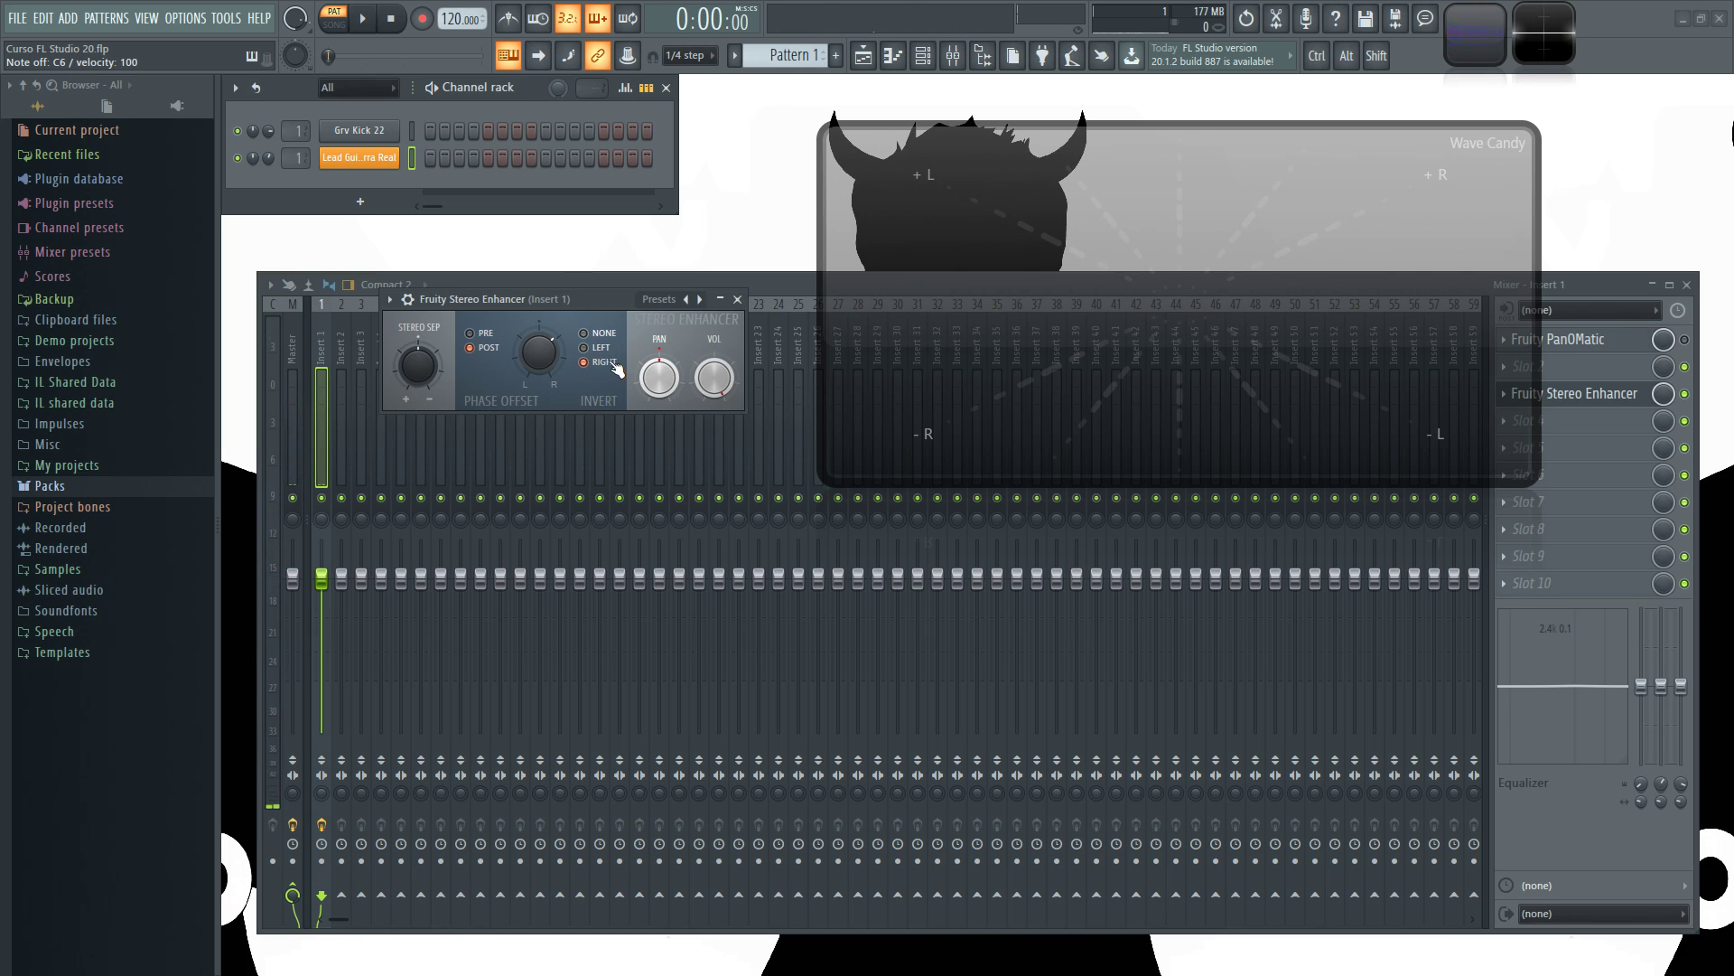
click(602, 348)
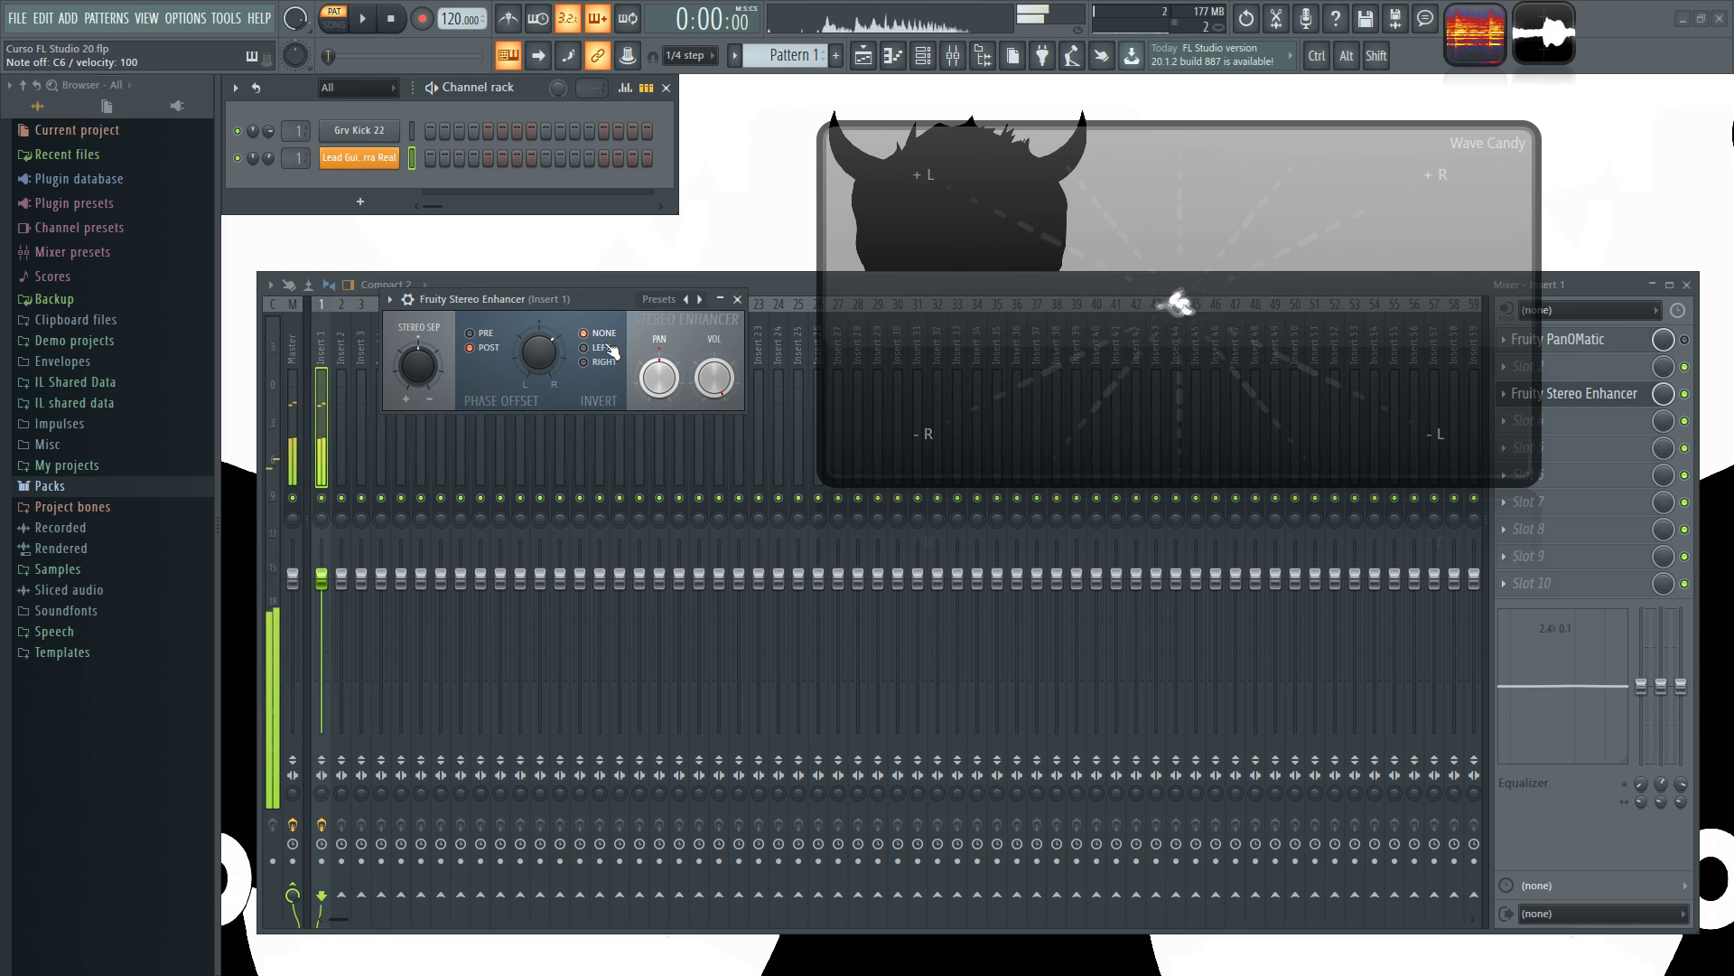
click(602, 336)
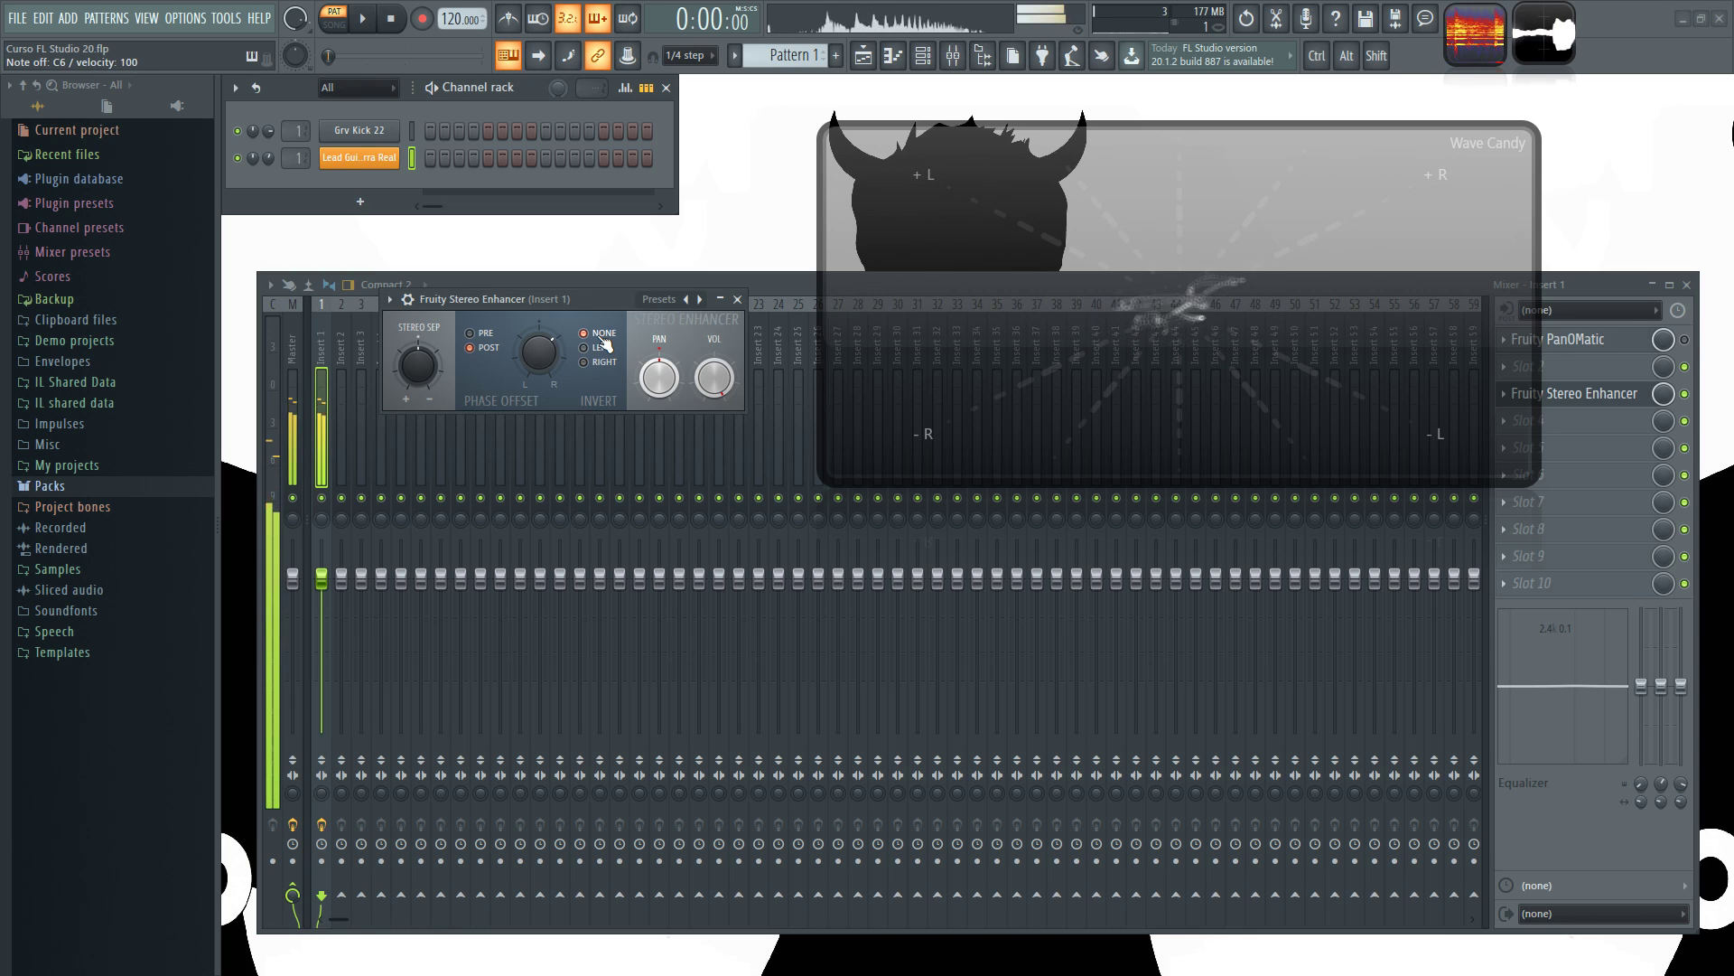
- Try the Pre phase offset mode, return it to Post, and set the phase offset to about 20.5 ms right
click(483, 333)
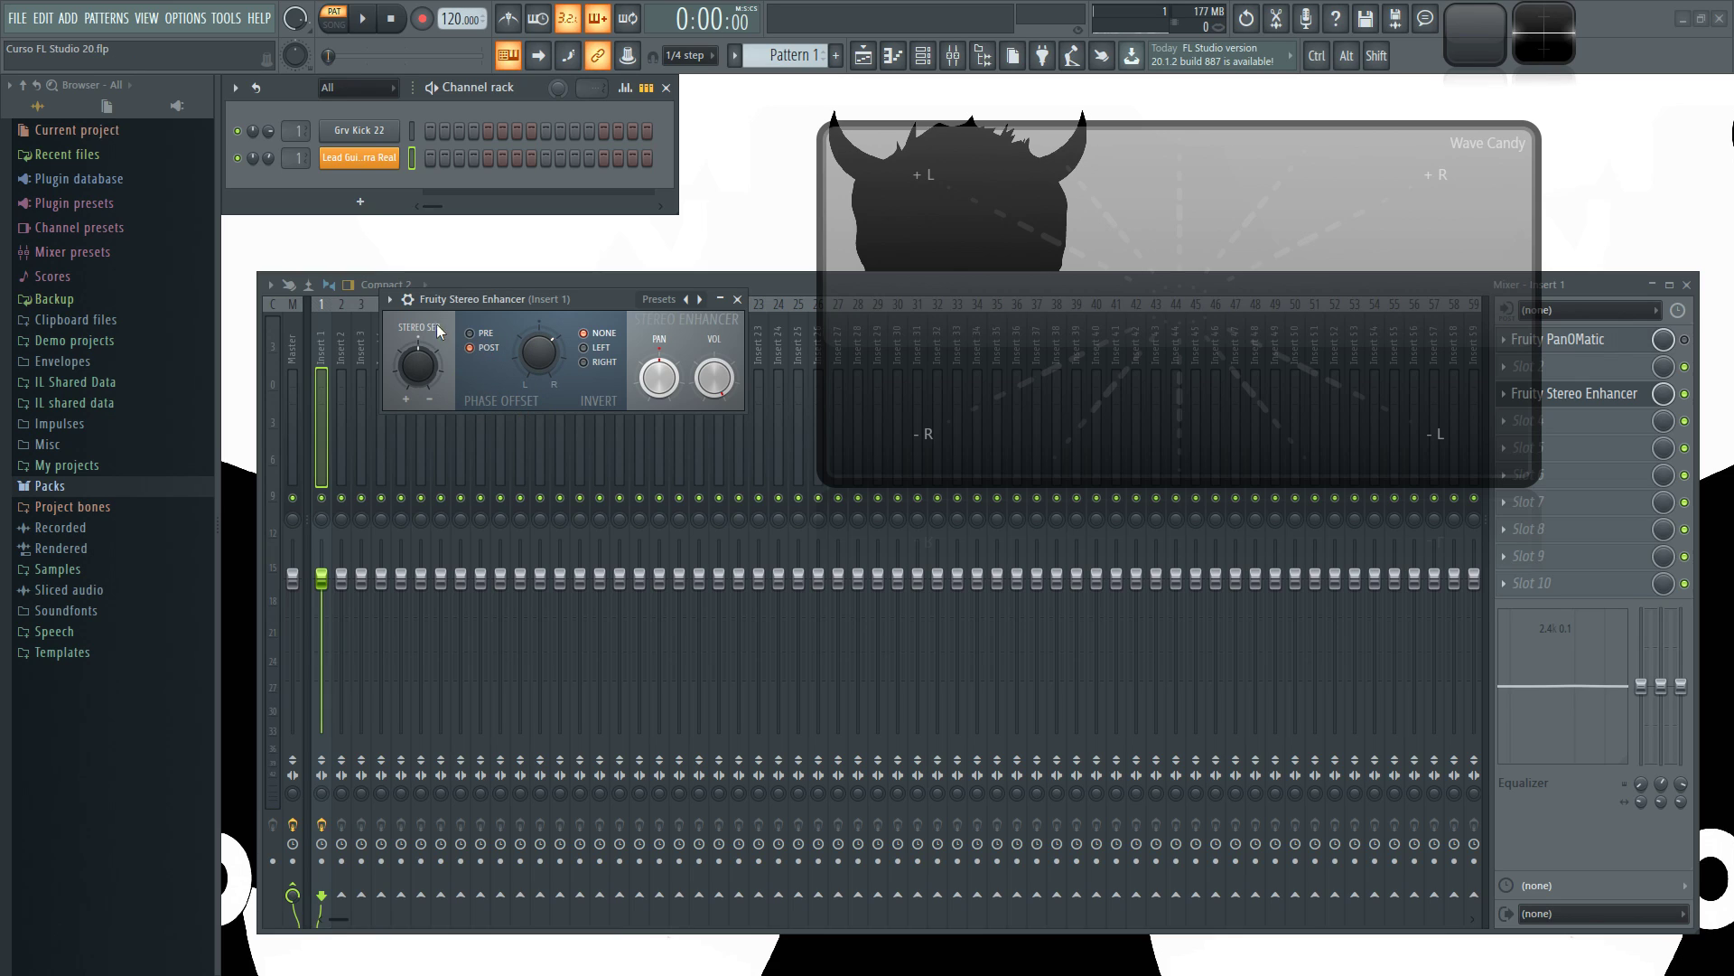
click(492, 351)
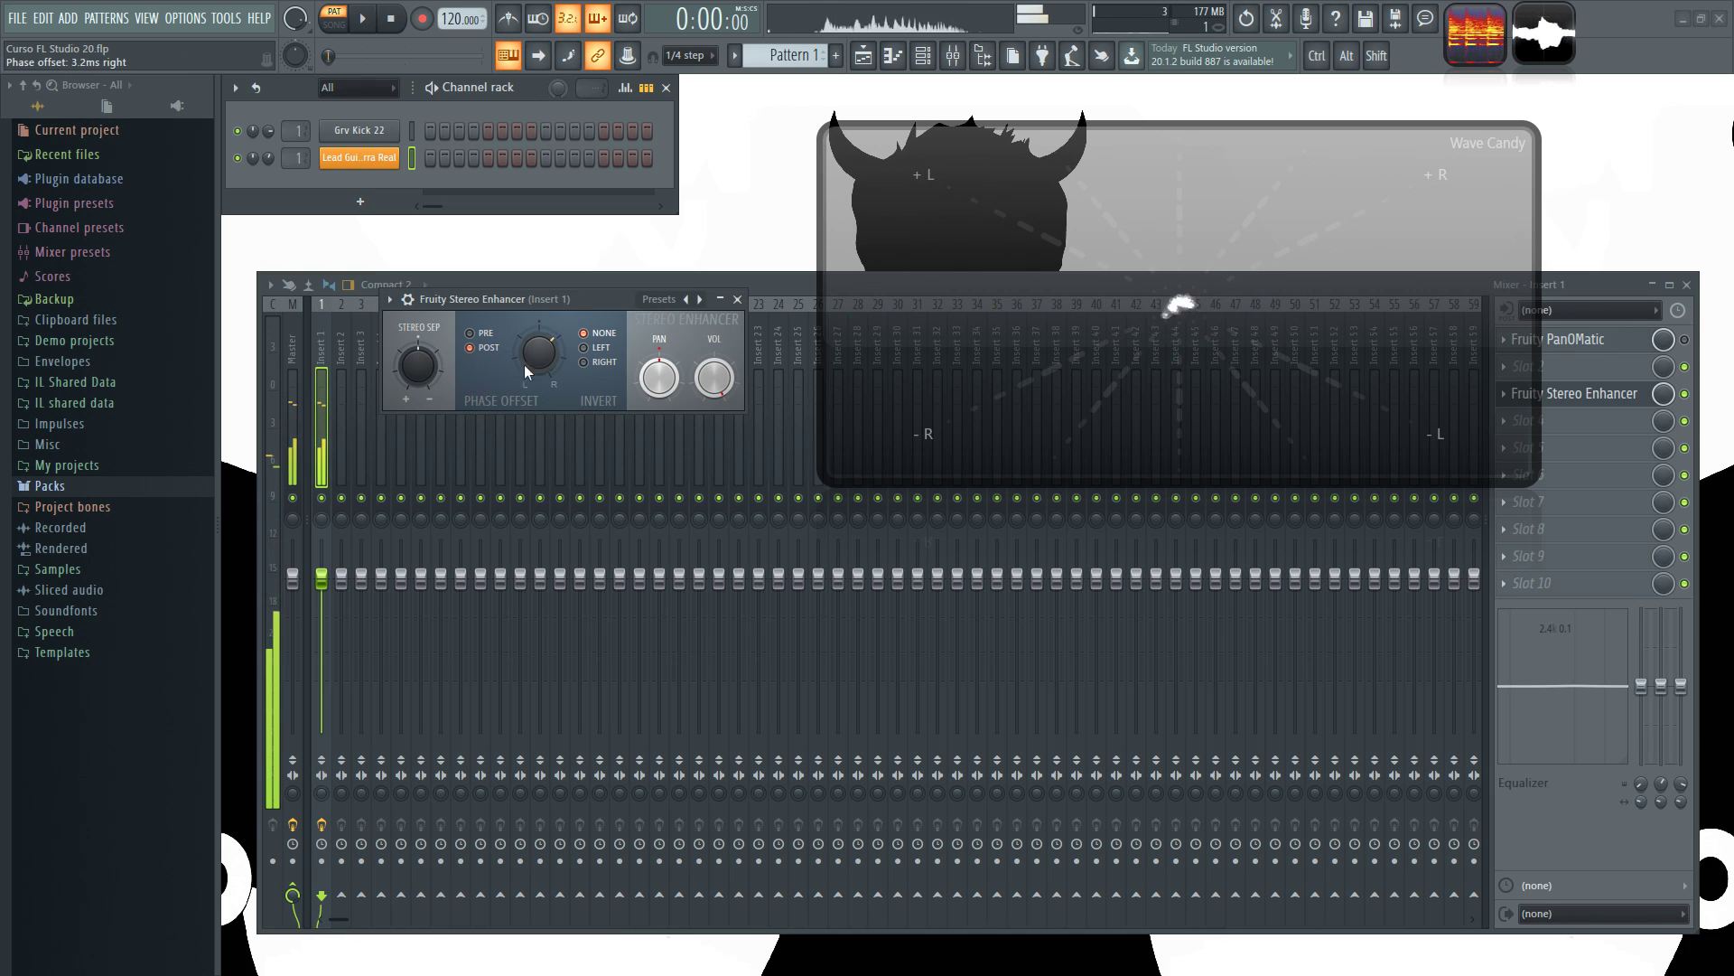
drag(545, 359, 545, 397)
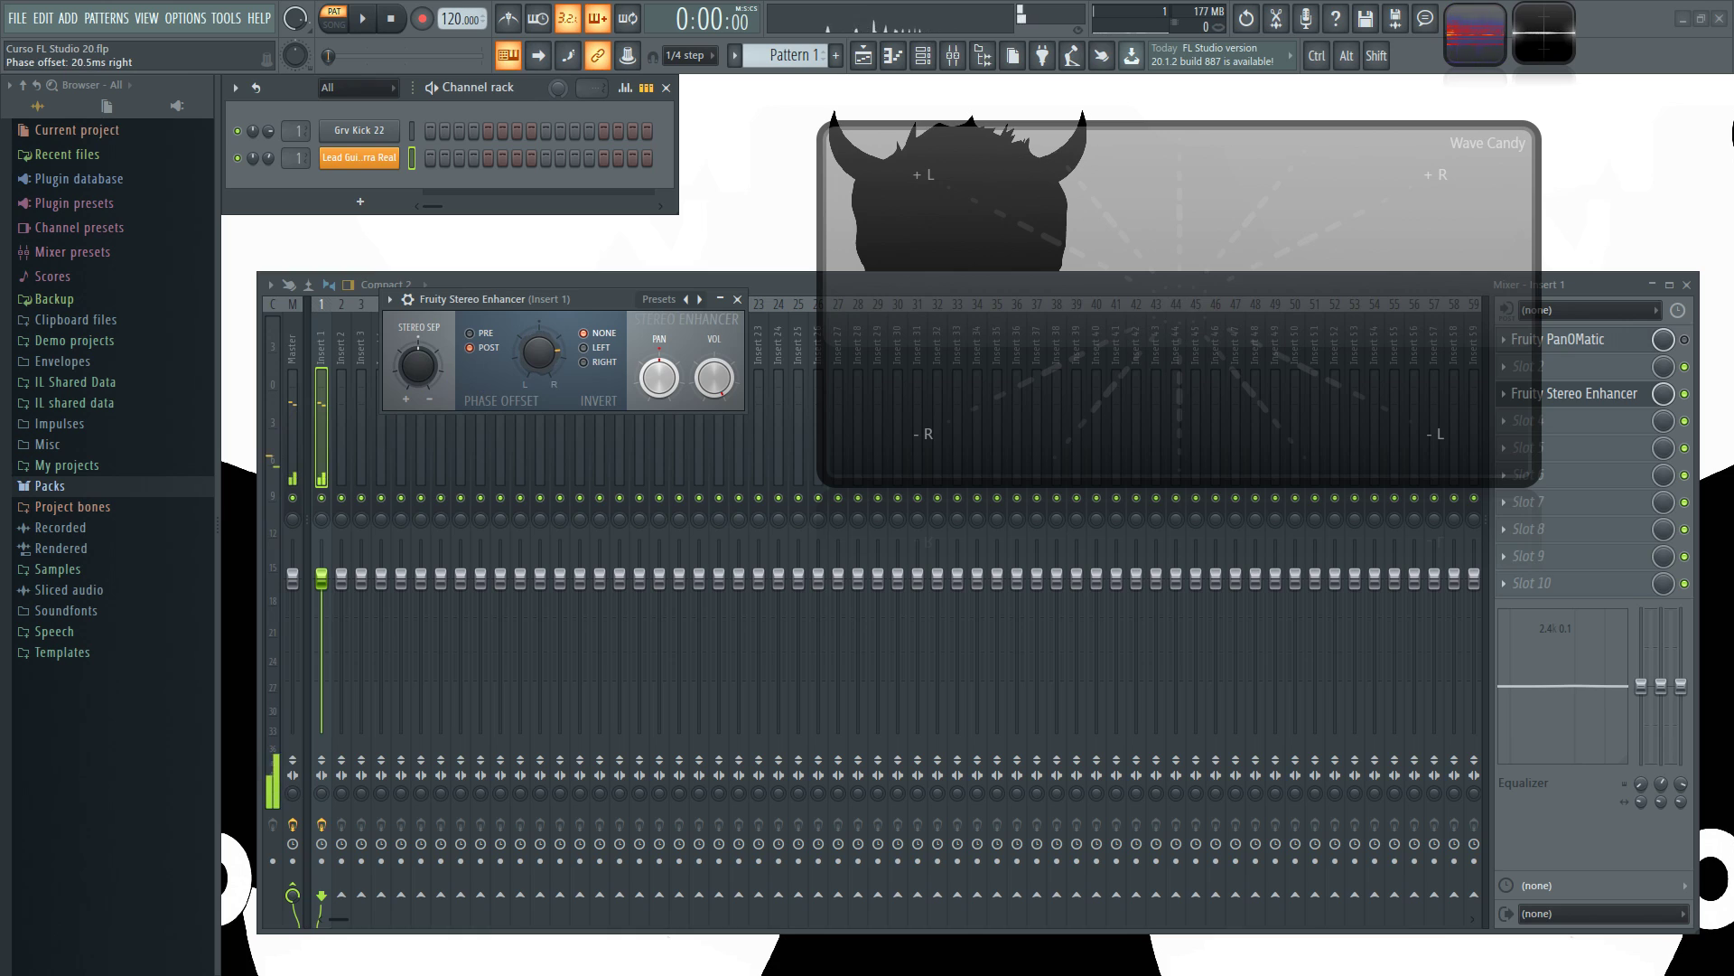
drag(417, 365, 417, 376)
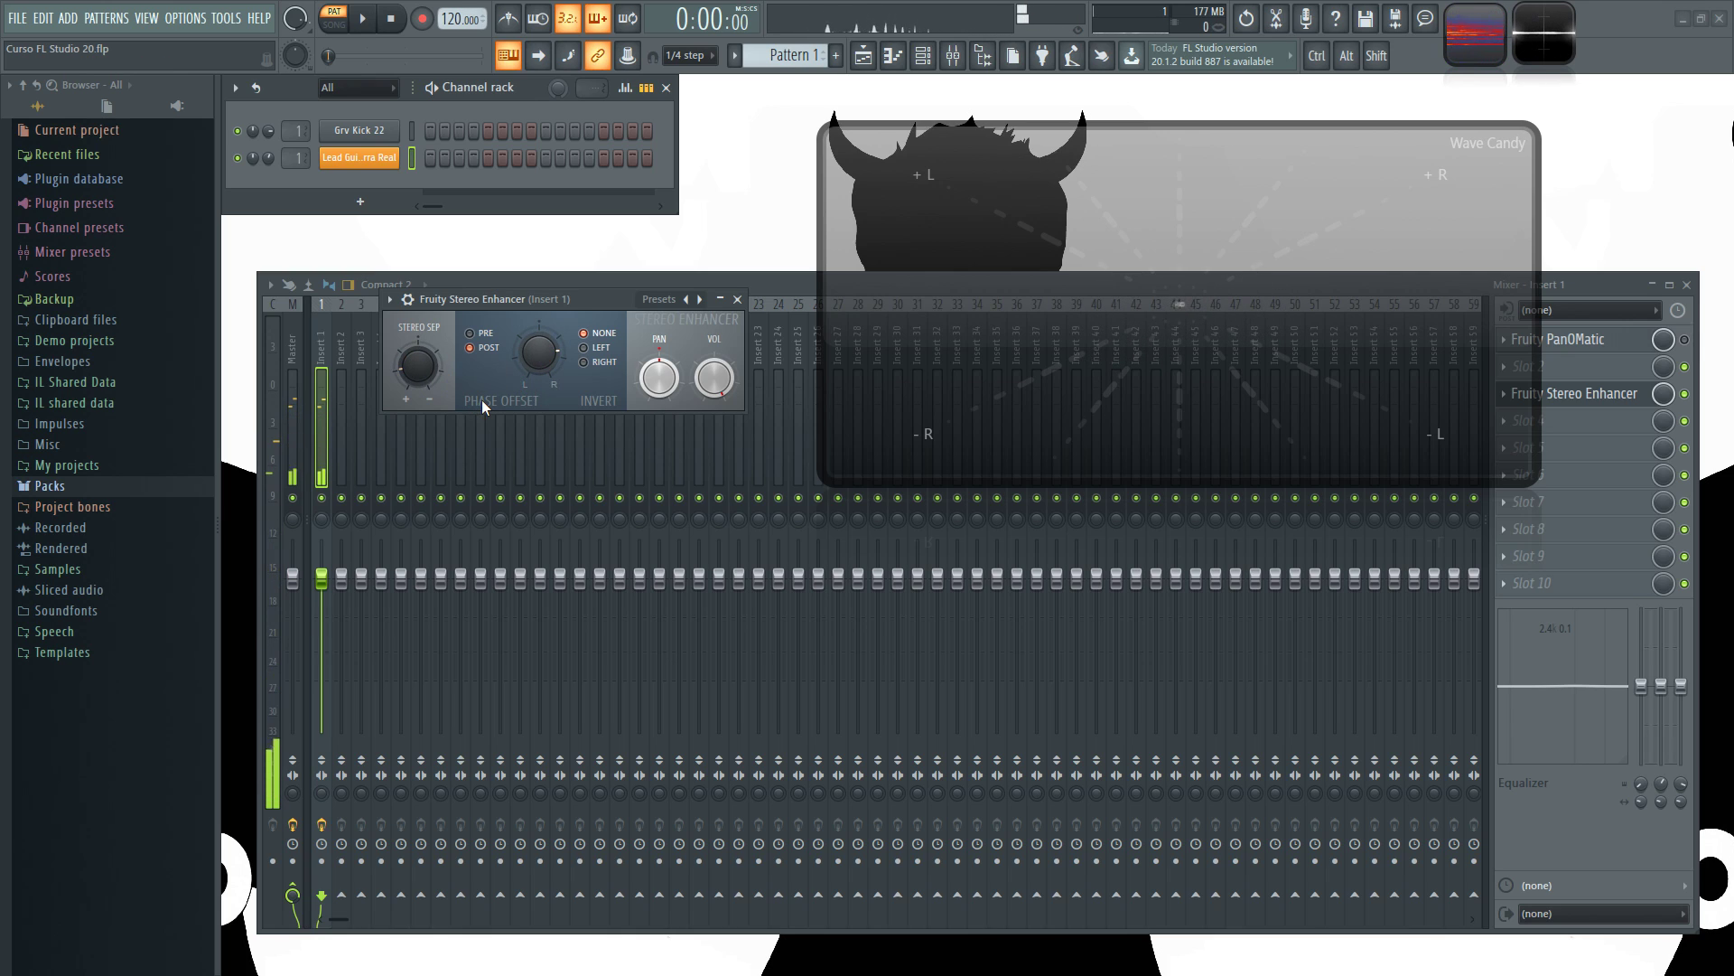
- Alternate the phase offset between Pre and Post while playing the lead to compare its stereo image
click(486, 333)
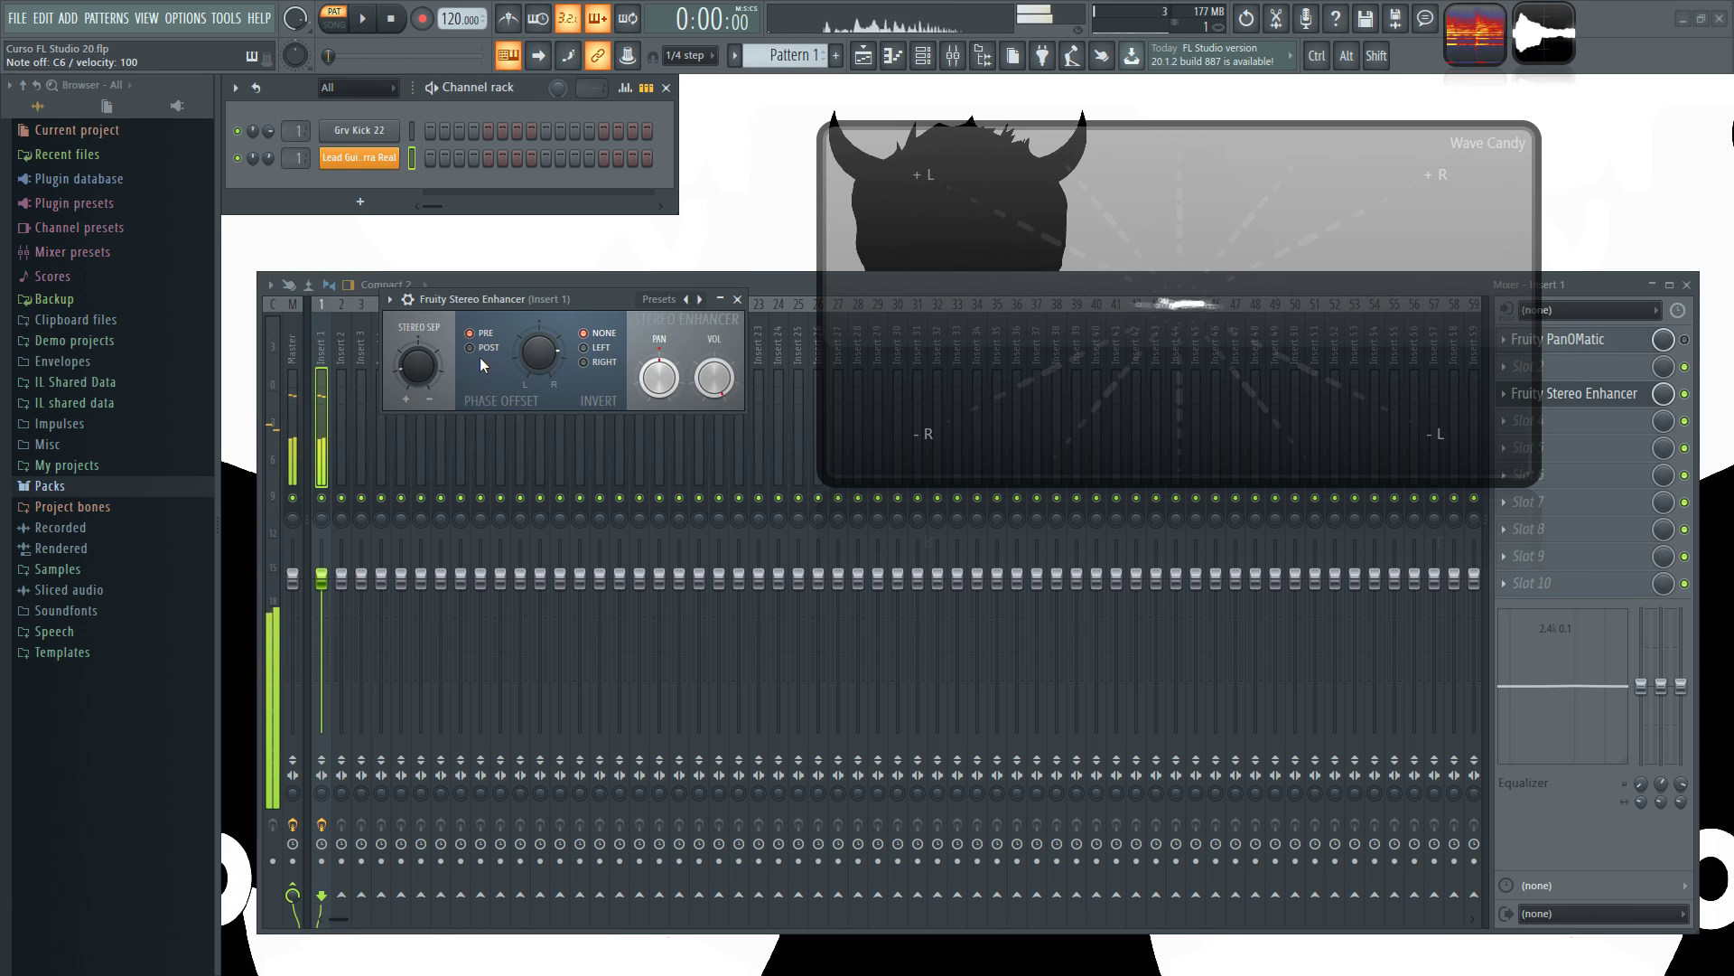
click(472, 350)
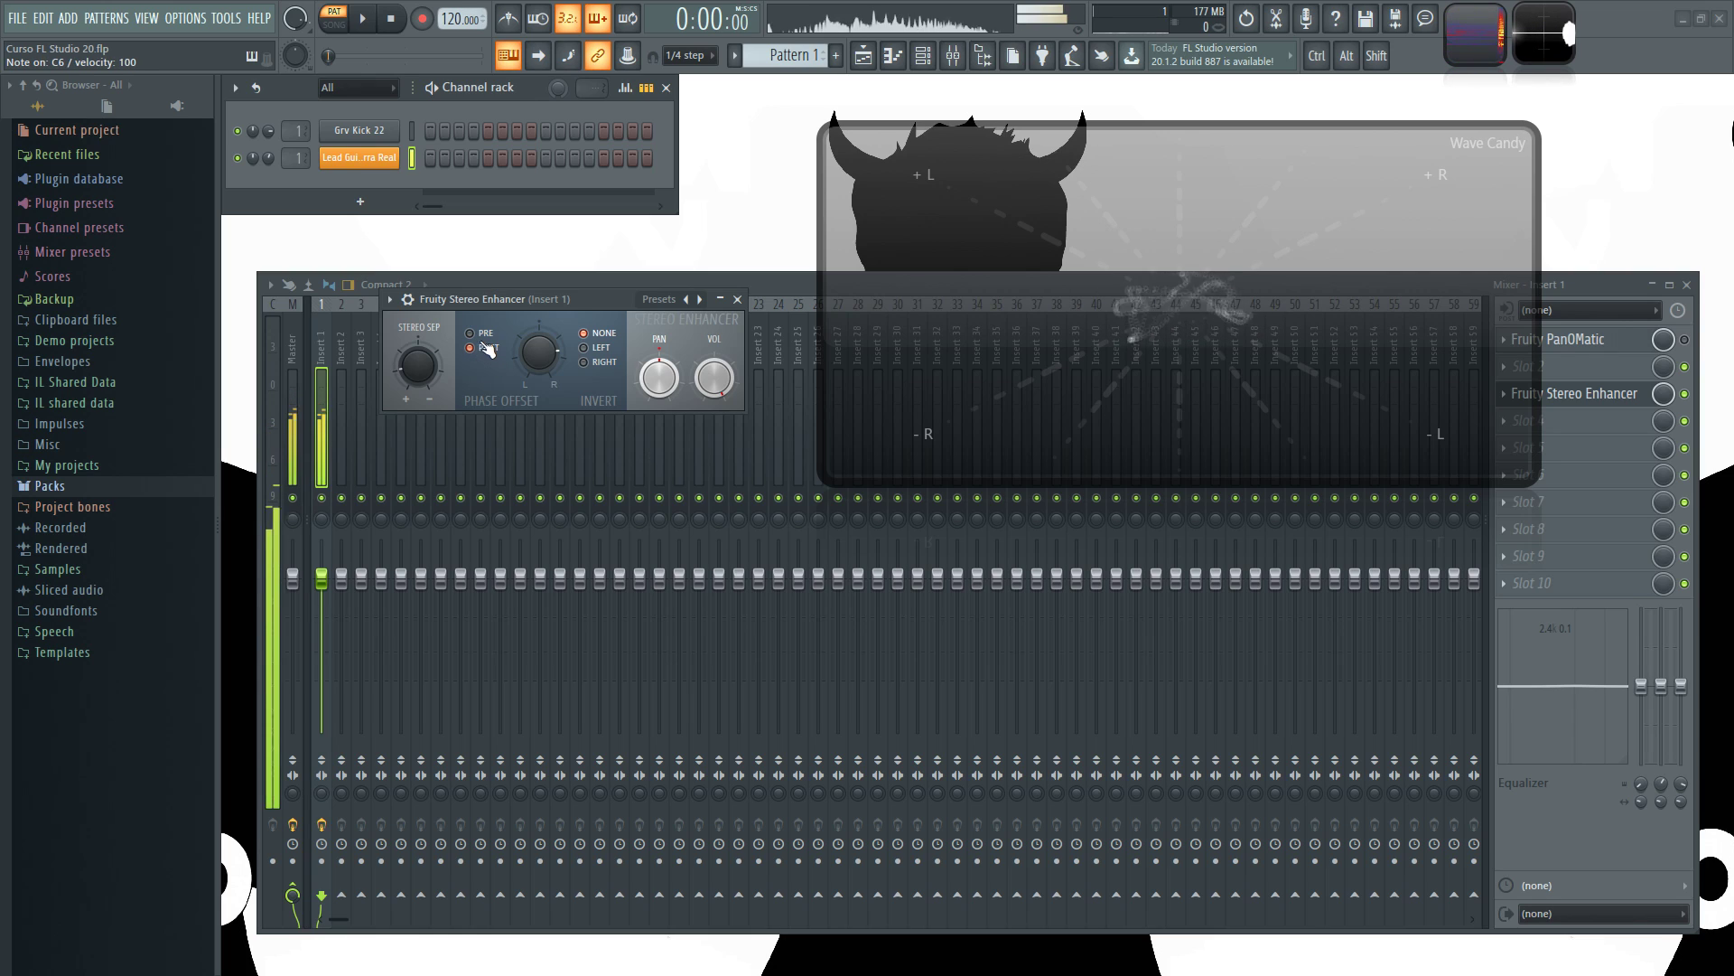
click(476, 334)
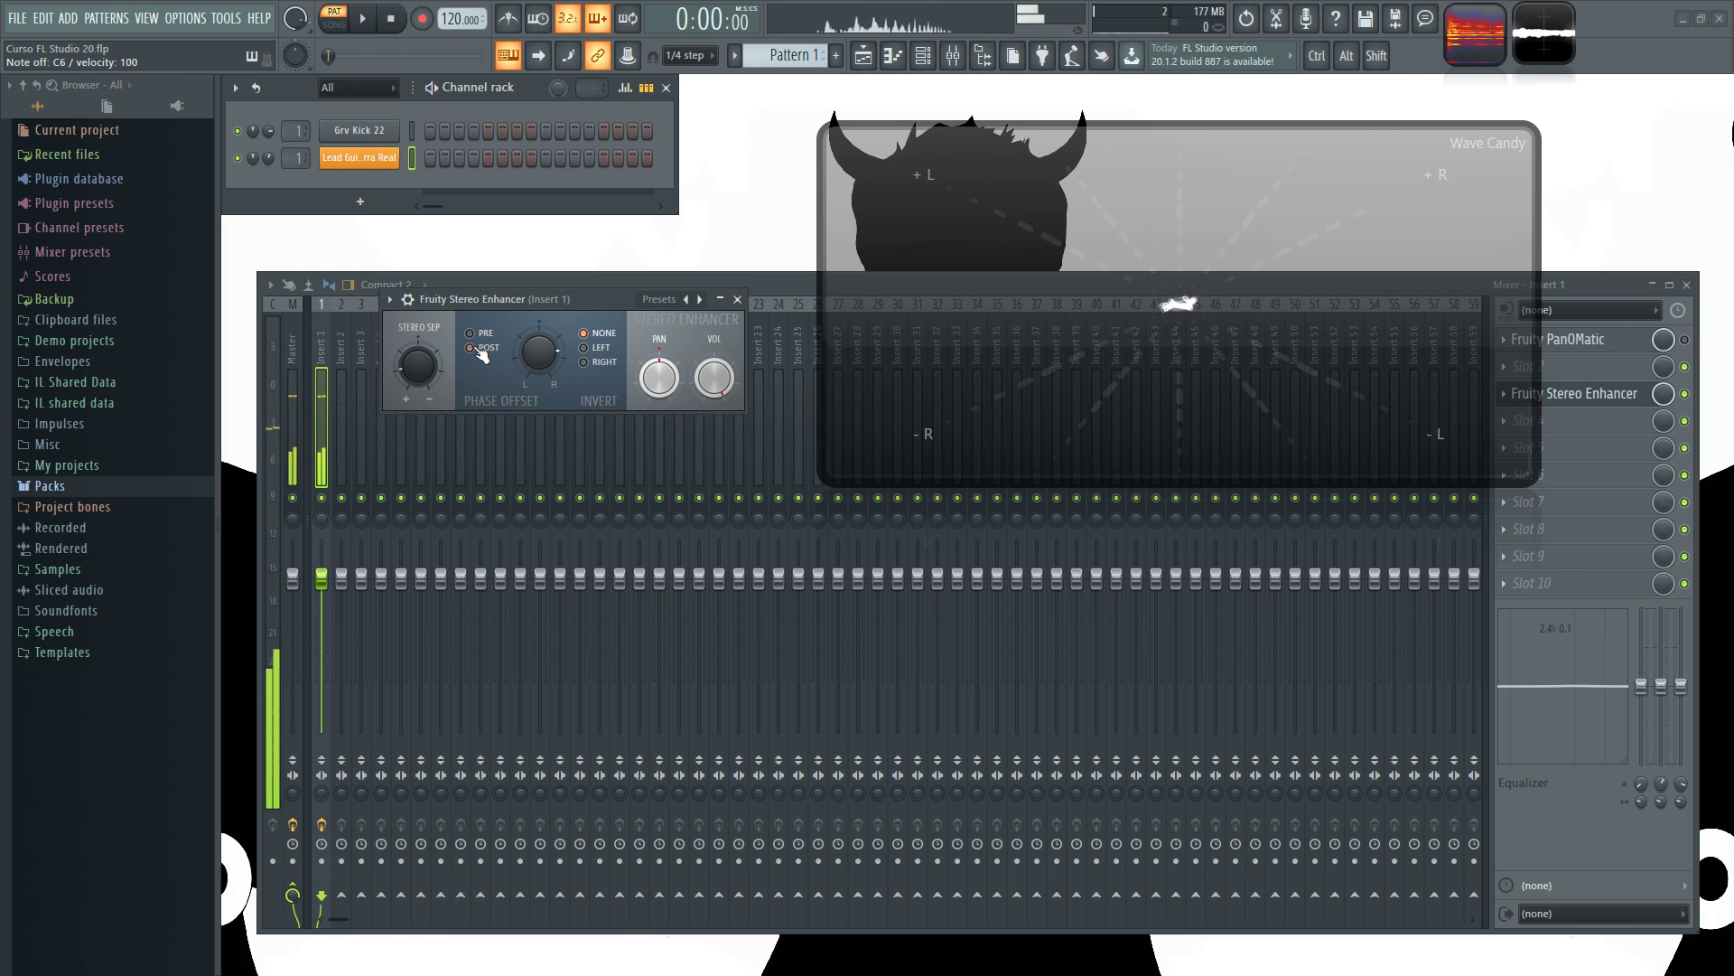
click(497, 354)
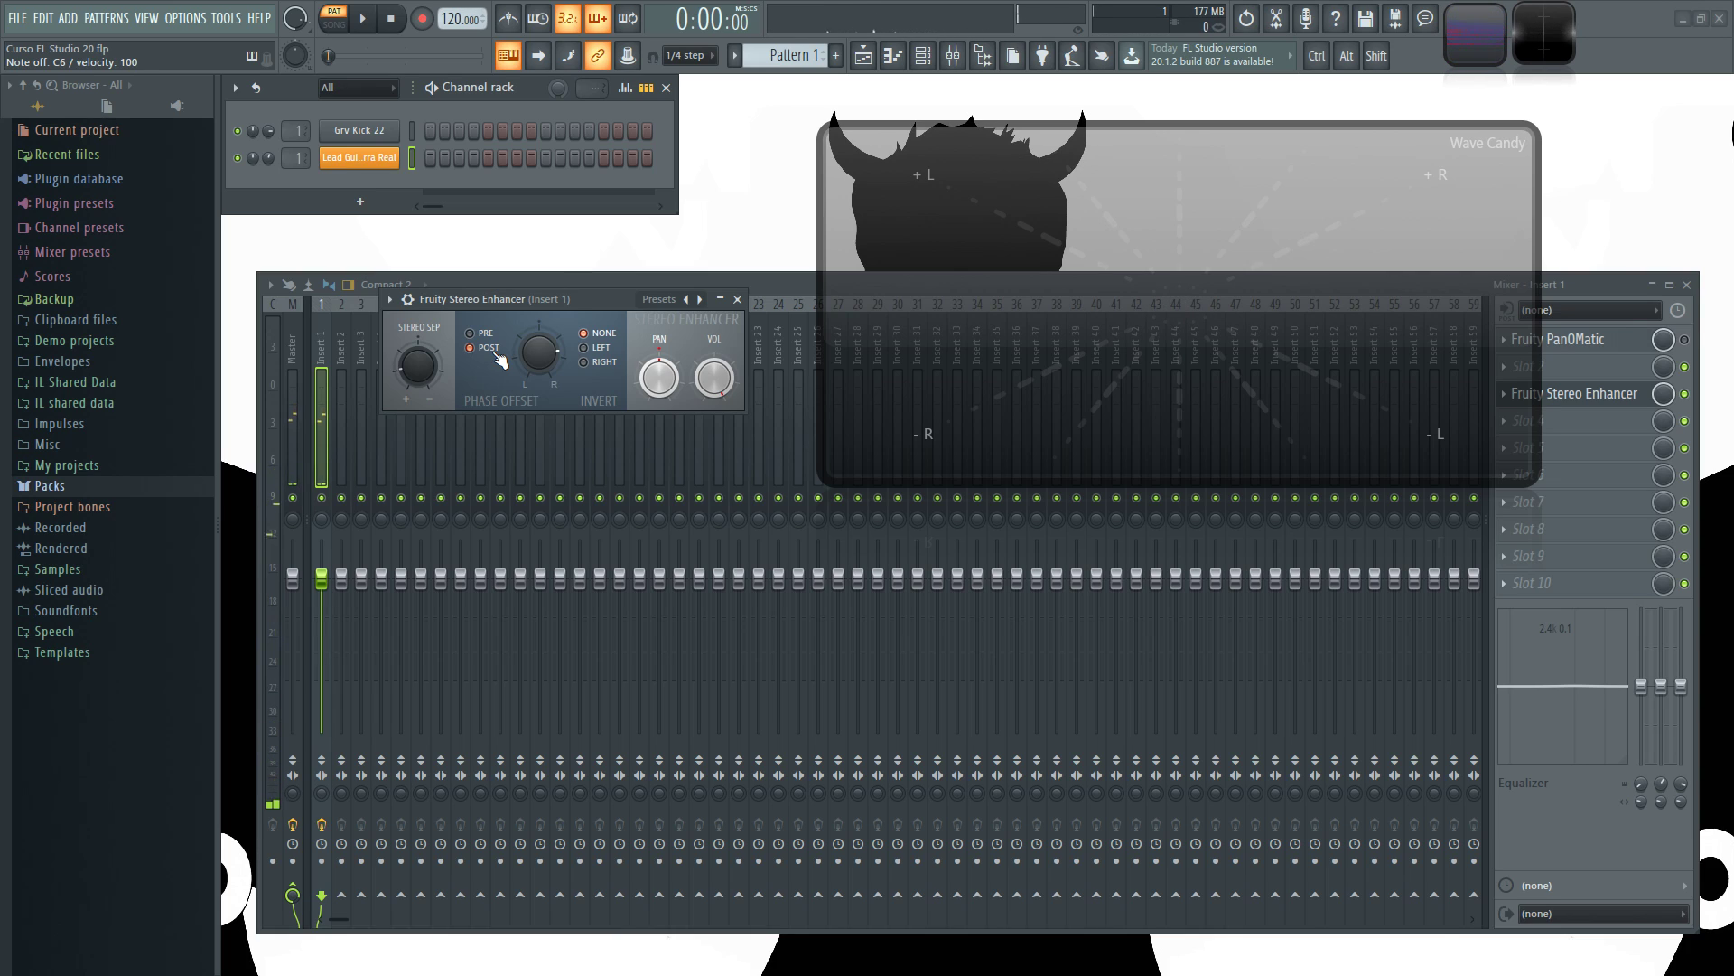
click(486, 334)
click(486, 348)
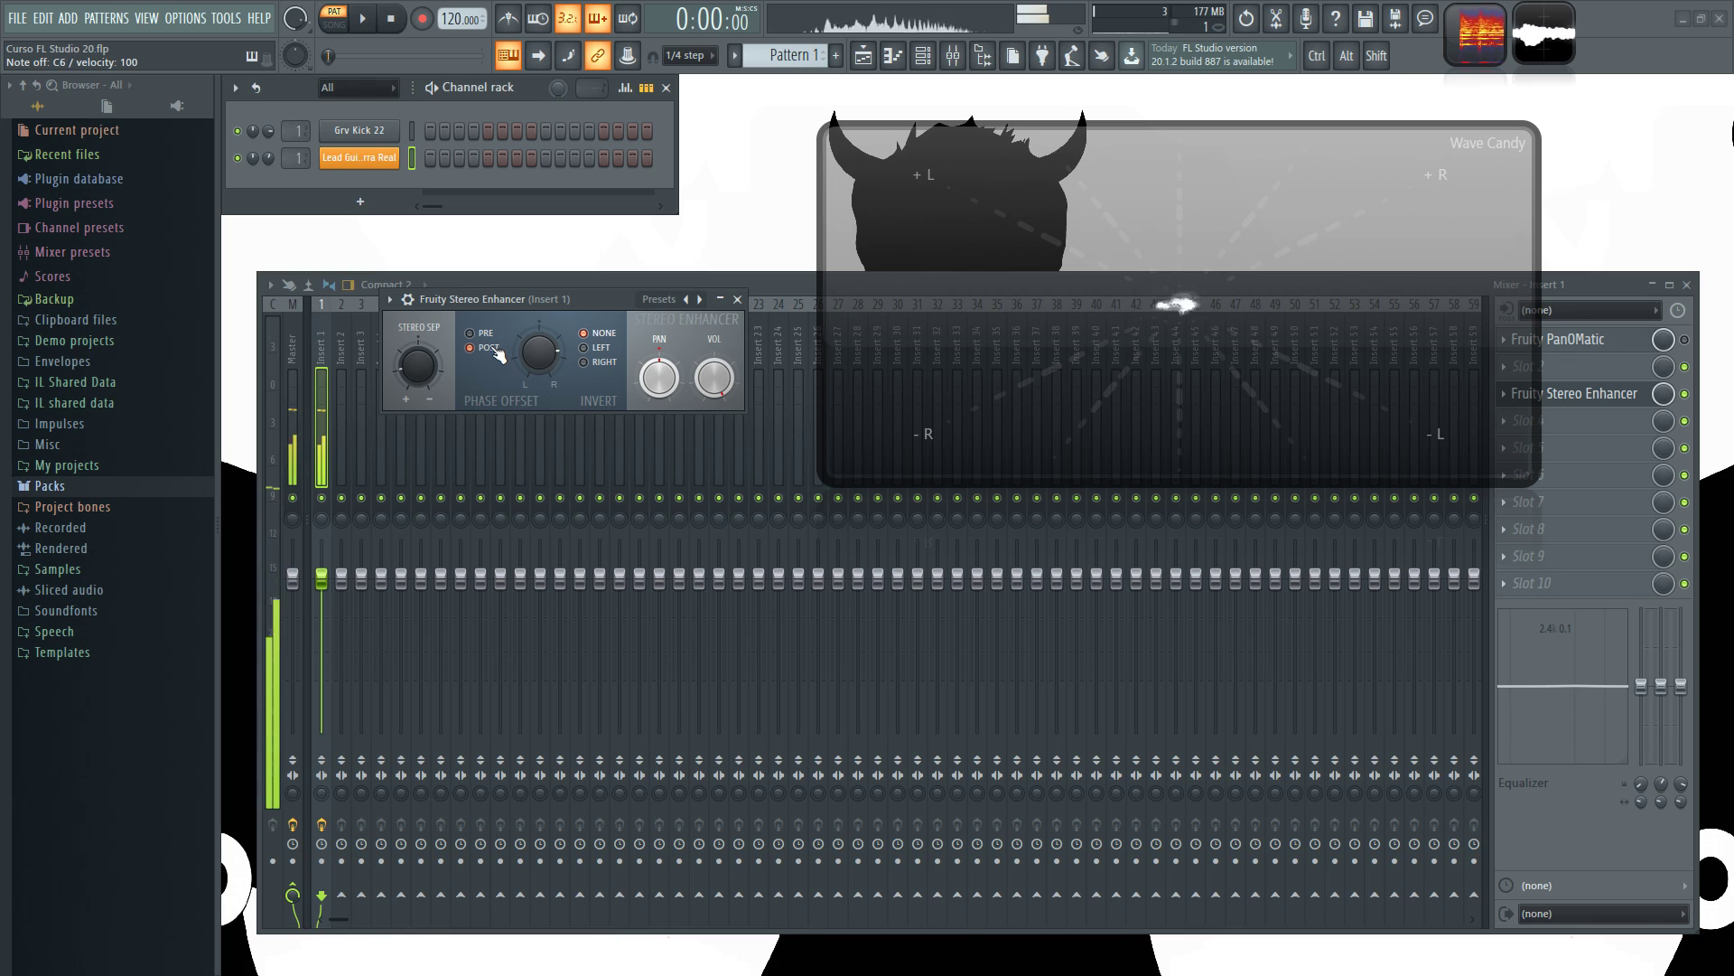
- Compare the Pre and Post phase offset modes on the Grv Kick 22 sound, leaving the mode on Pre
click(488, 336)
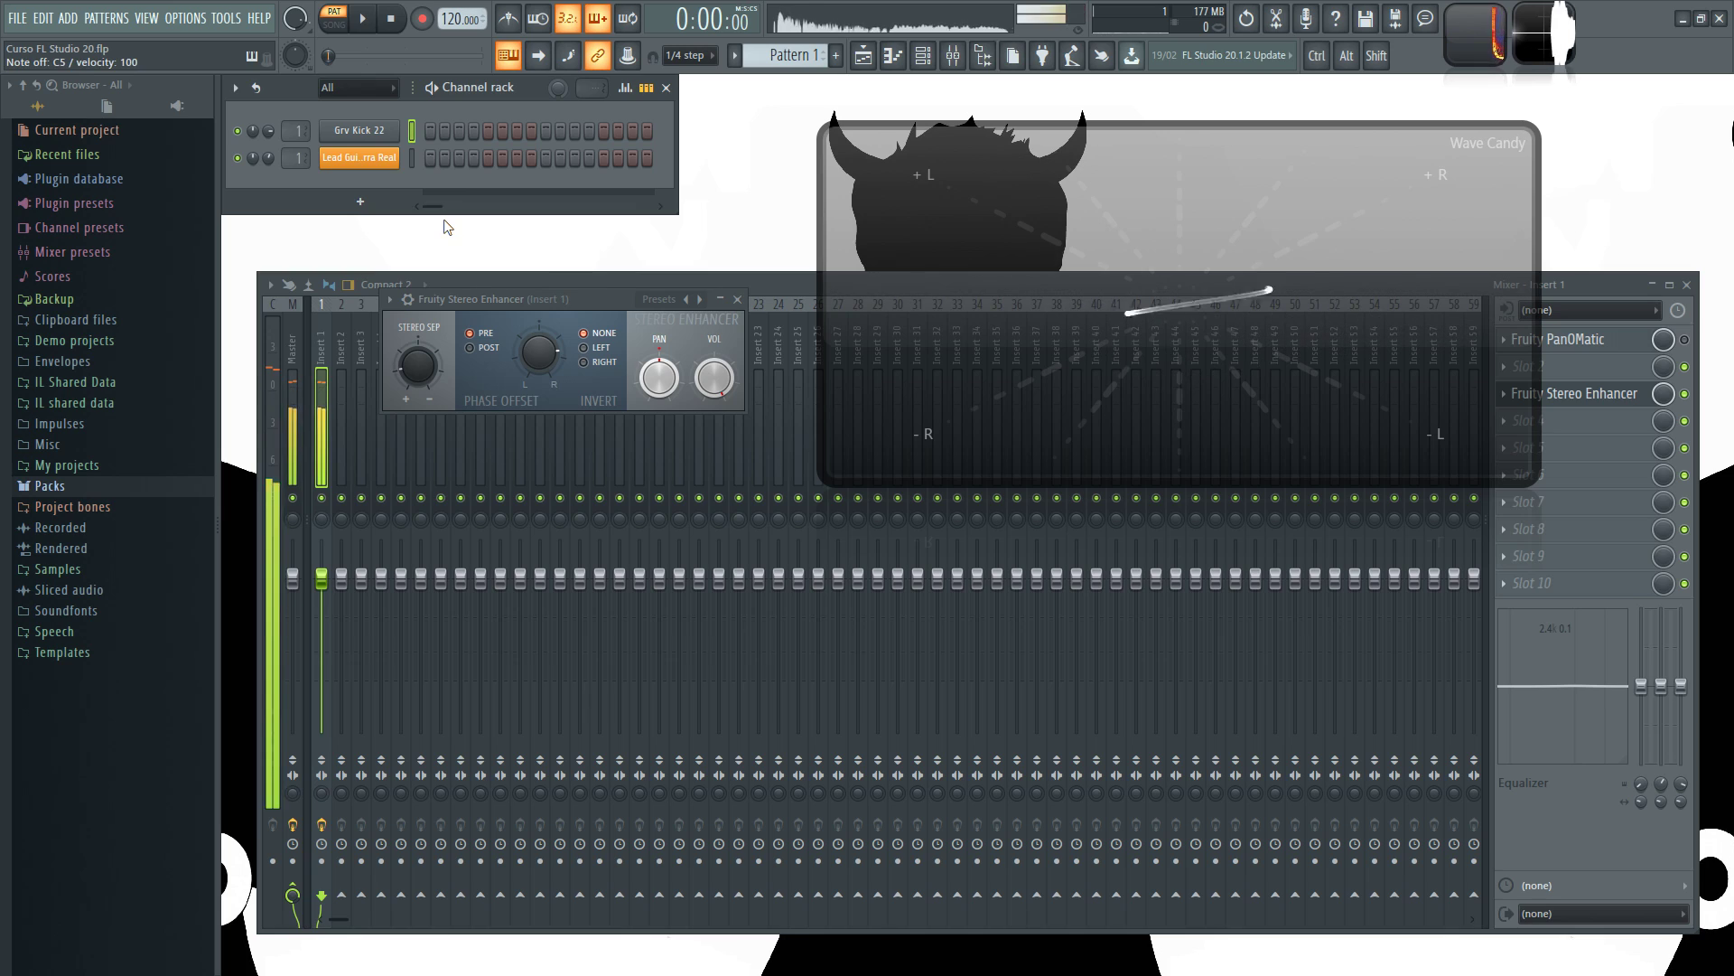
click(484, 348)
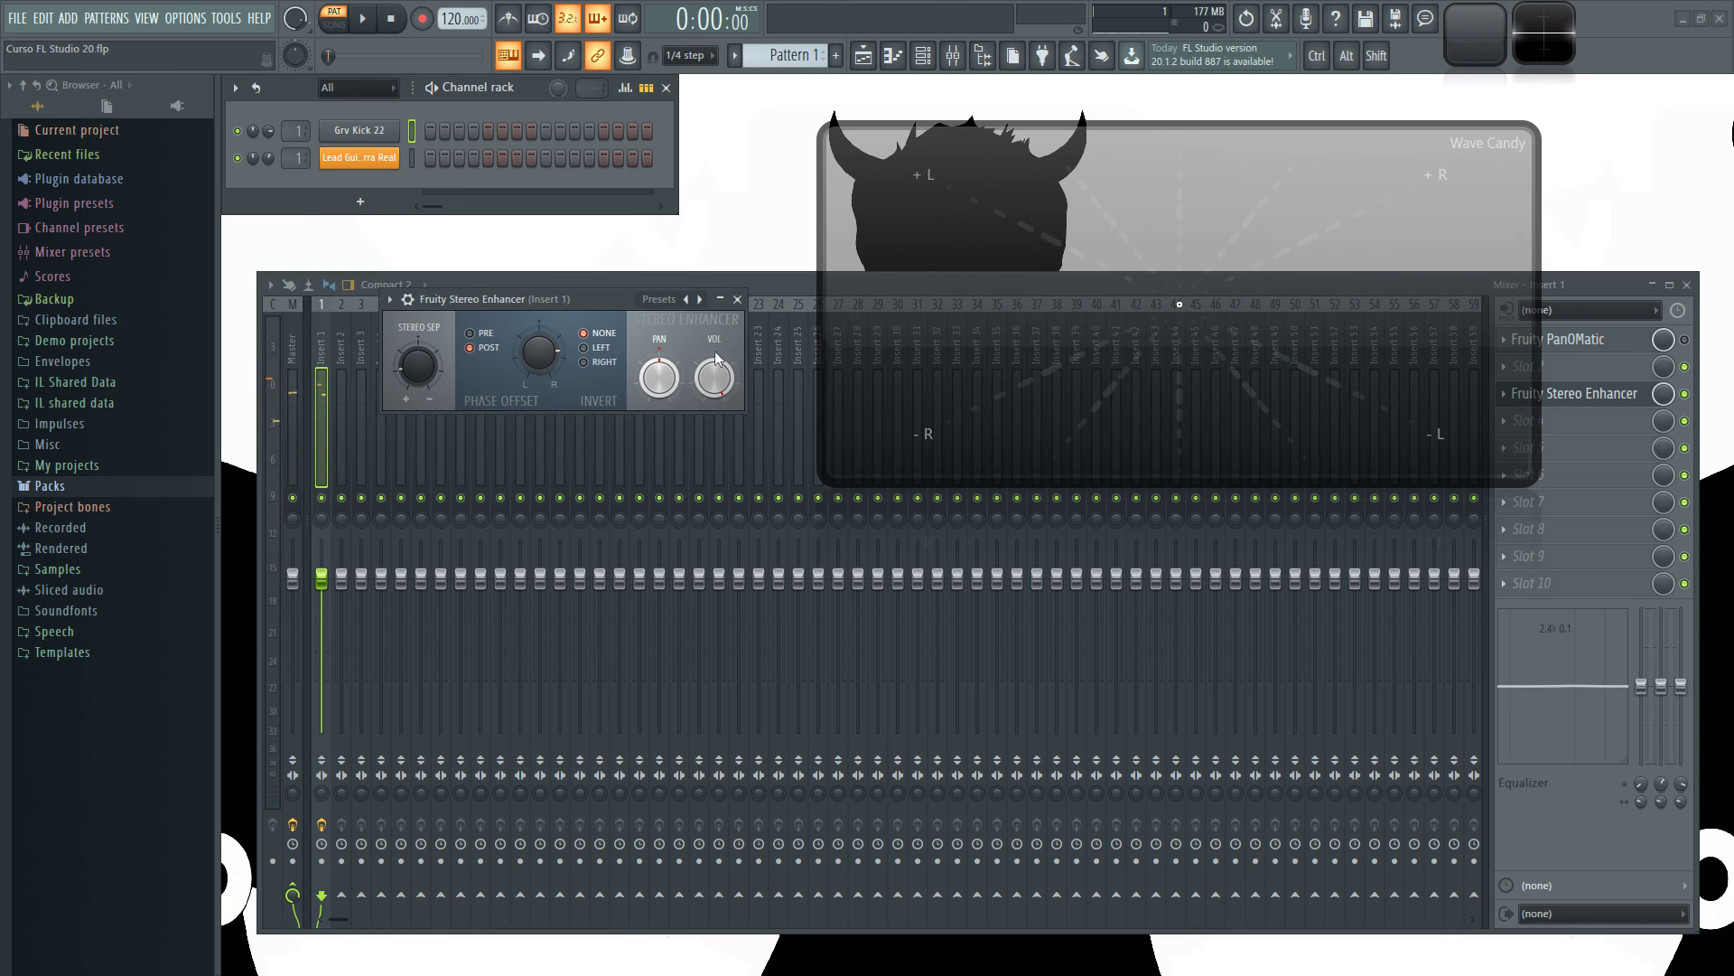
key(z)
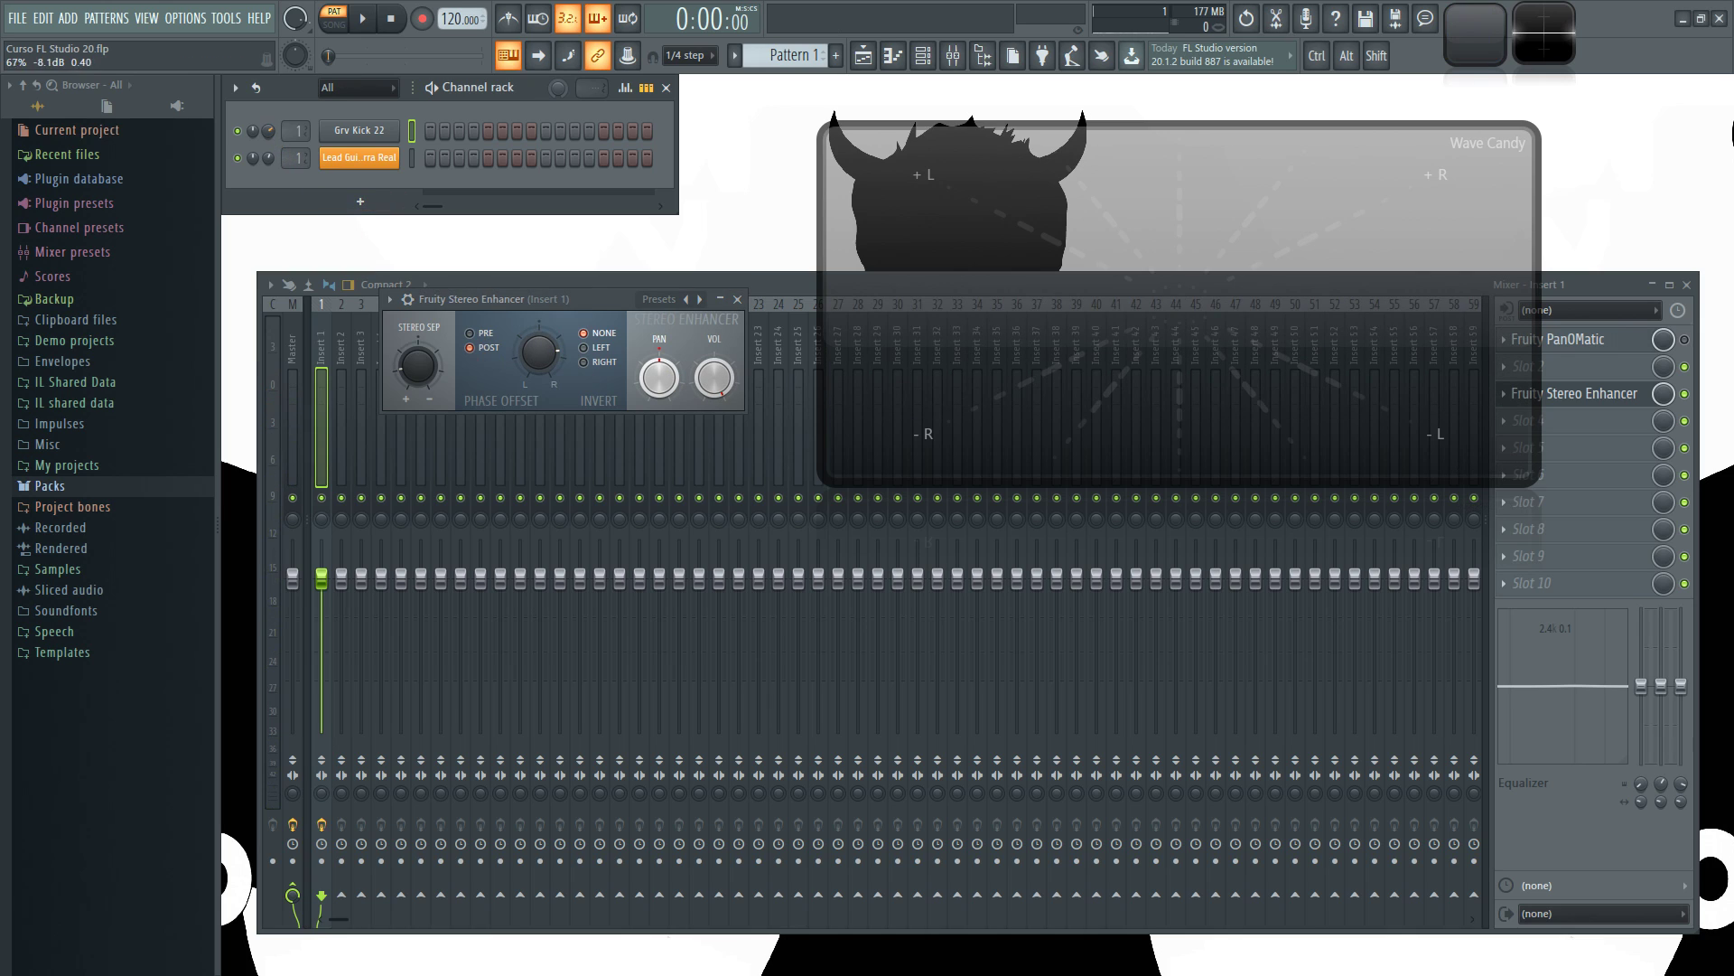
click(485, 340)
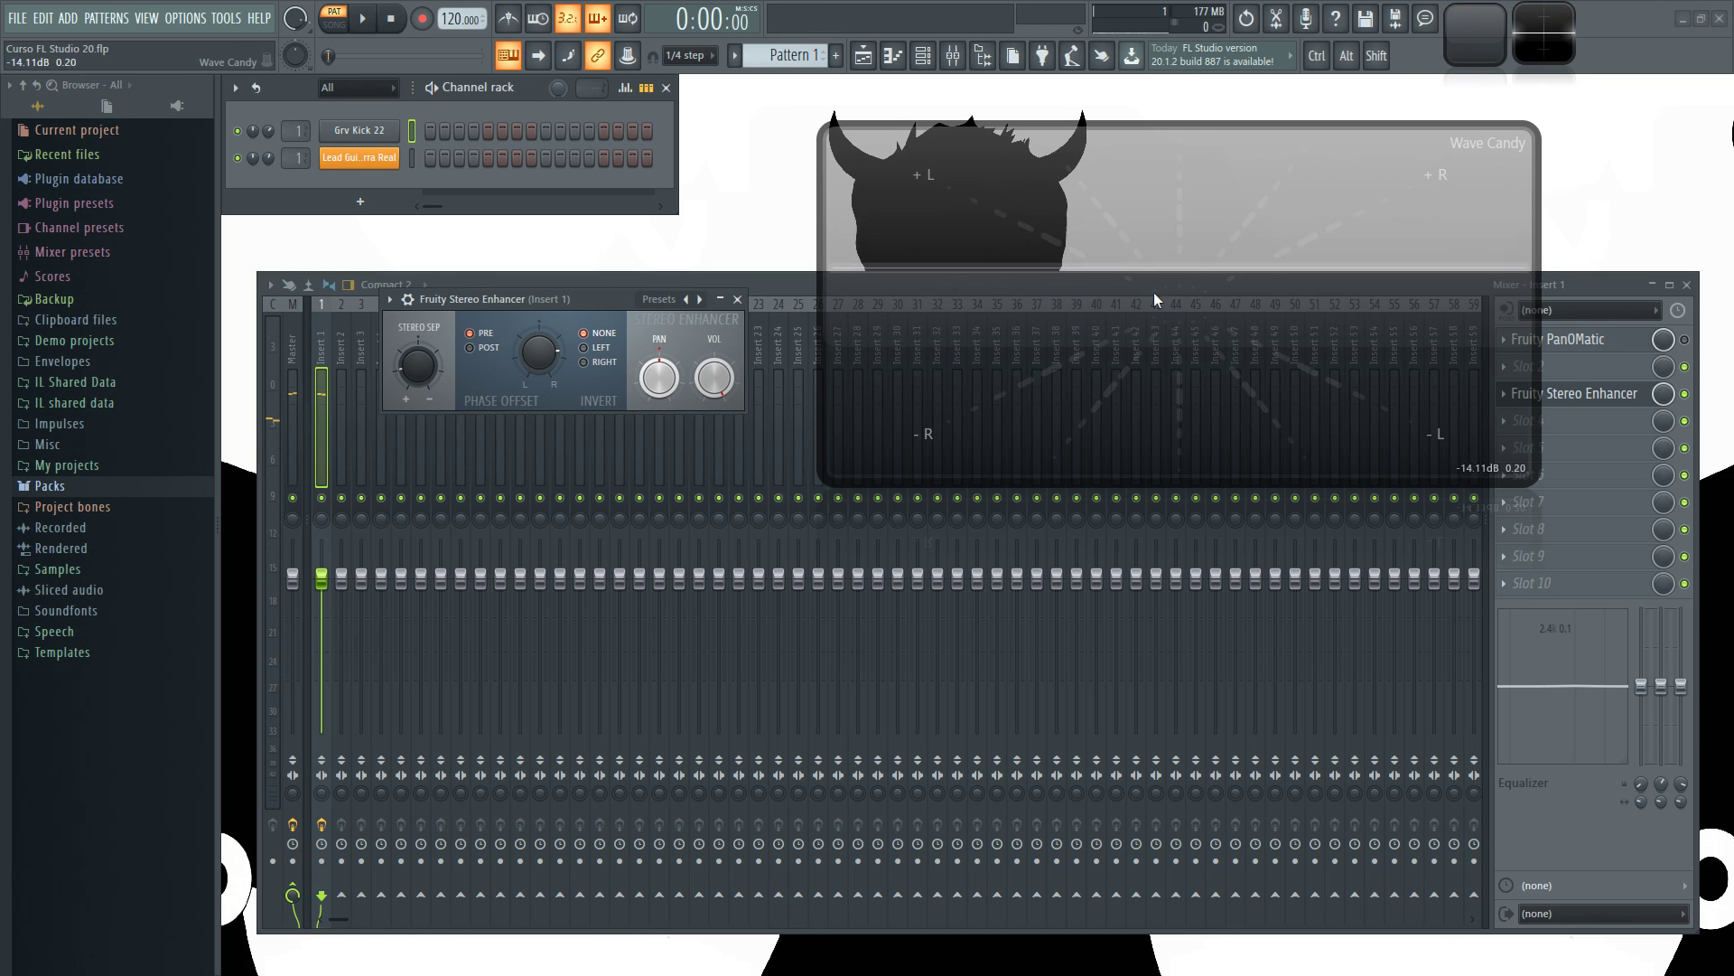
key(z)
click(482, 349)
click(483, 339)
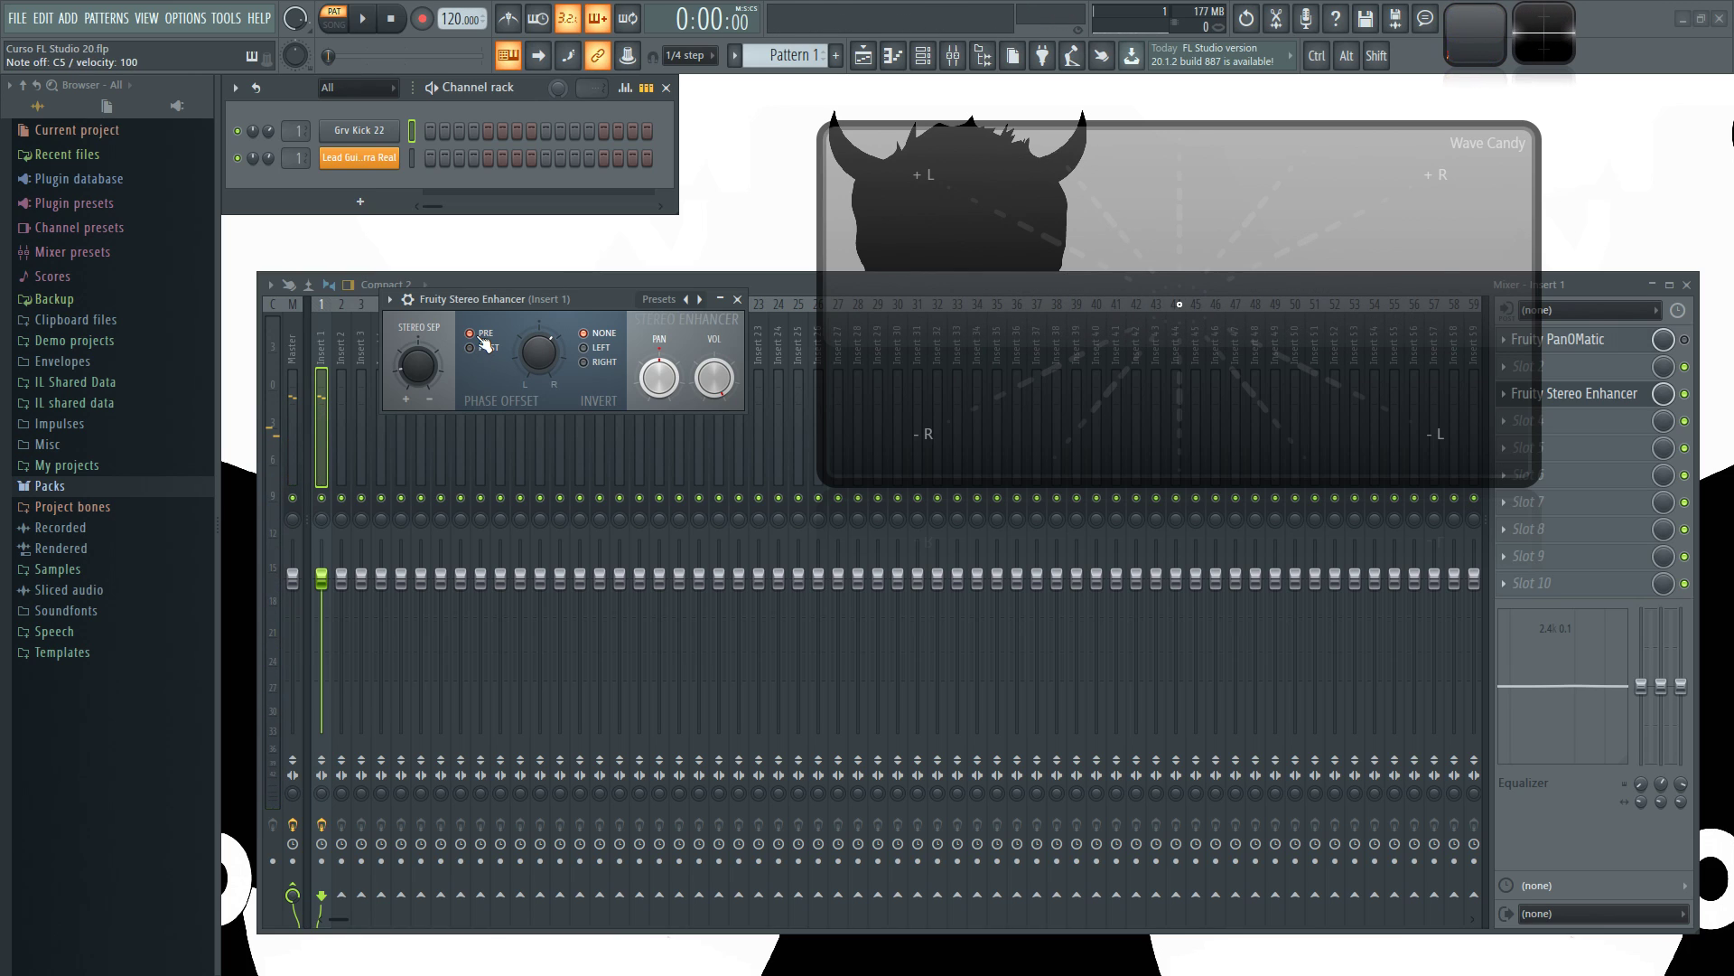
- Reposition Fruity Stereo Enhancer and audition its For strings and Subtle presets on the kick, then load the Default preset
drag(617, 299, 601, 307)
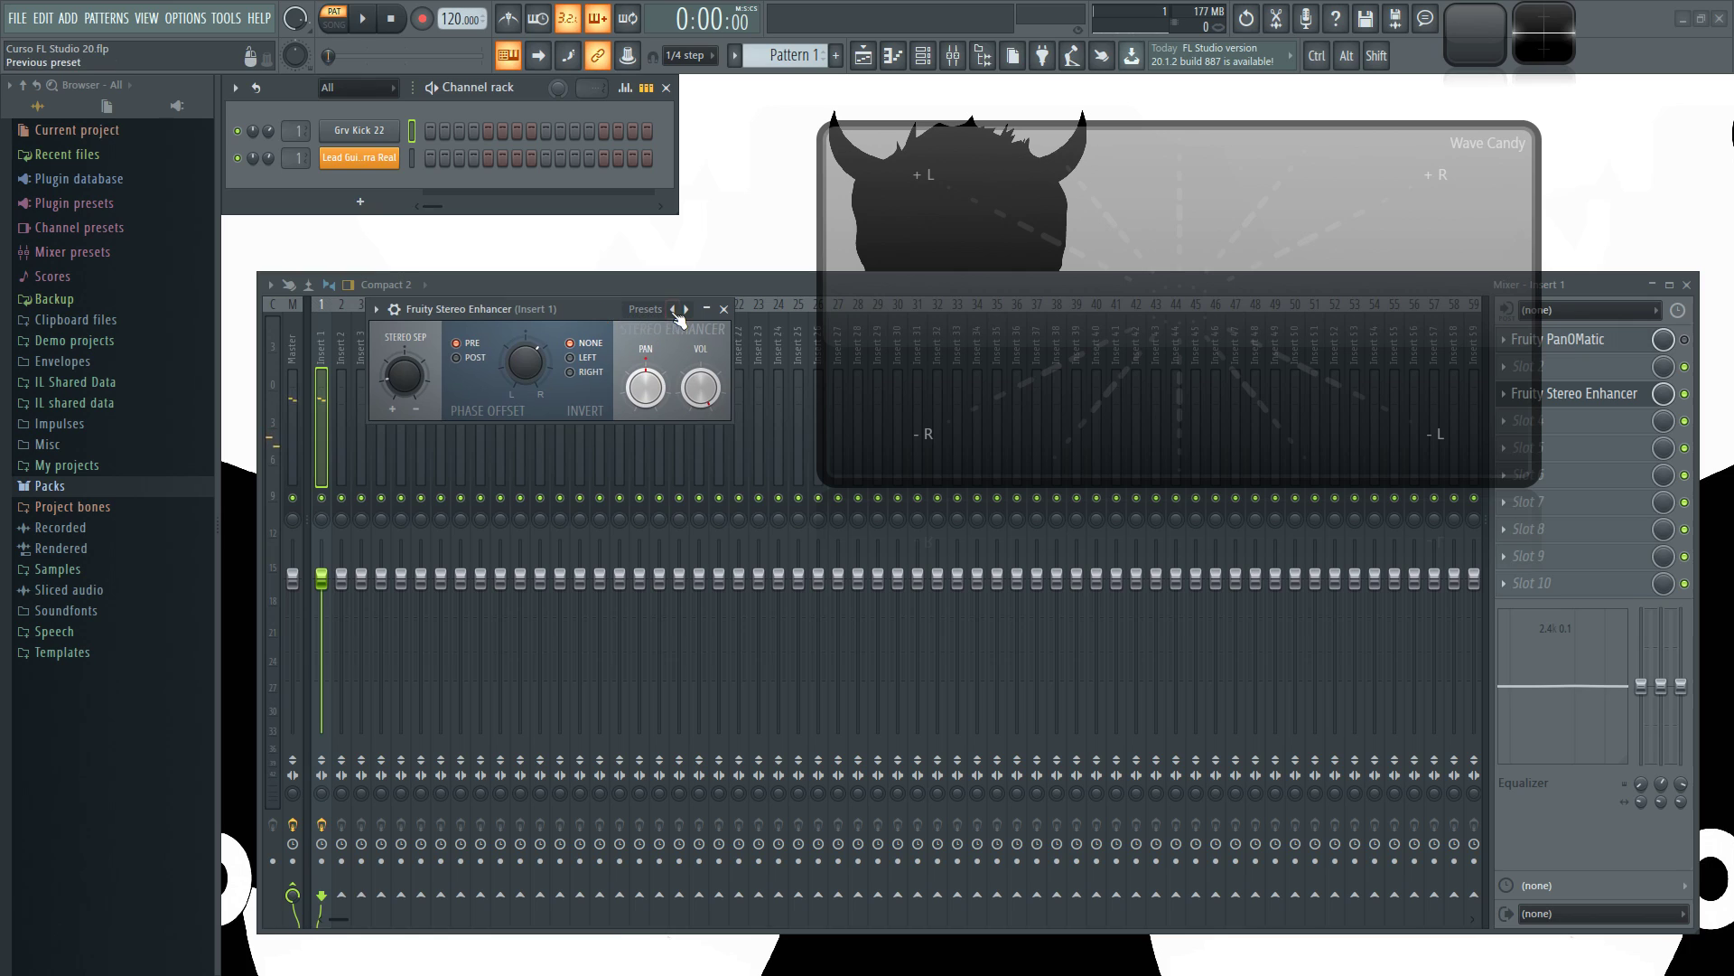
right_click(673, 311)
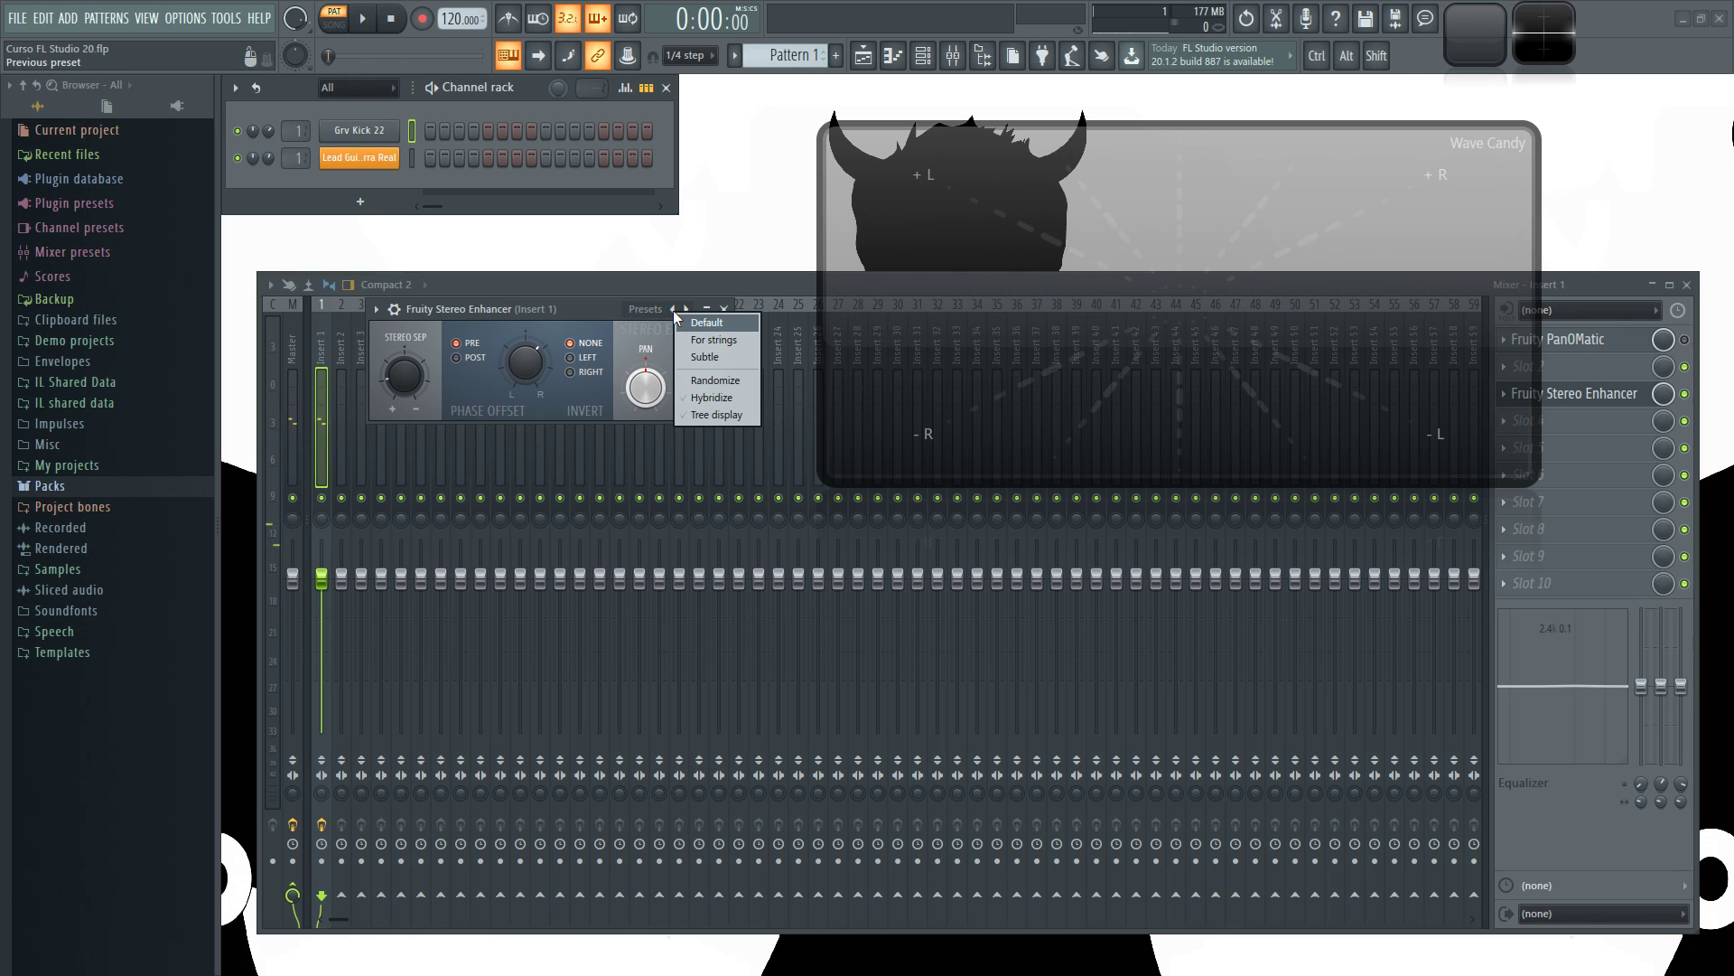
click(724, 342)
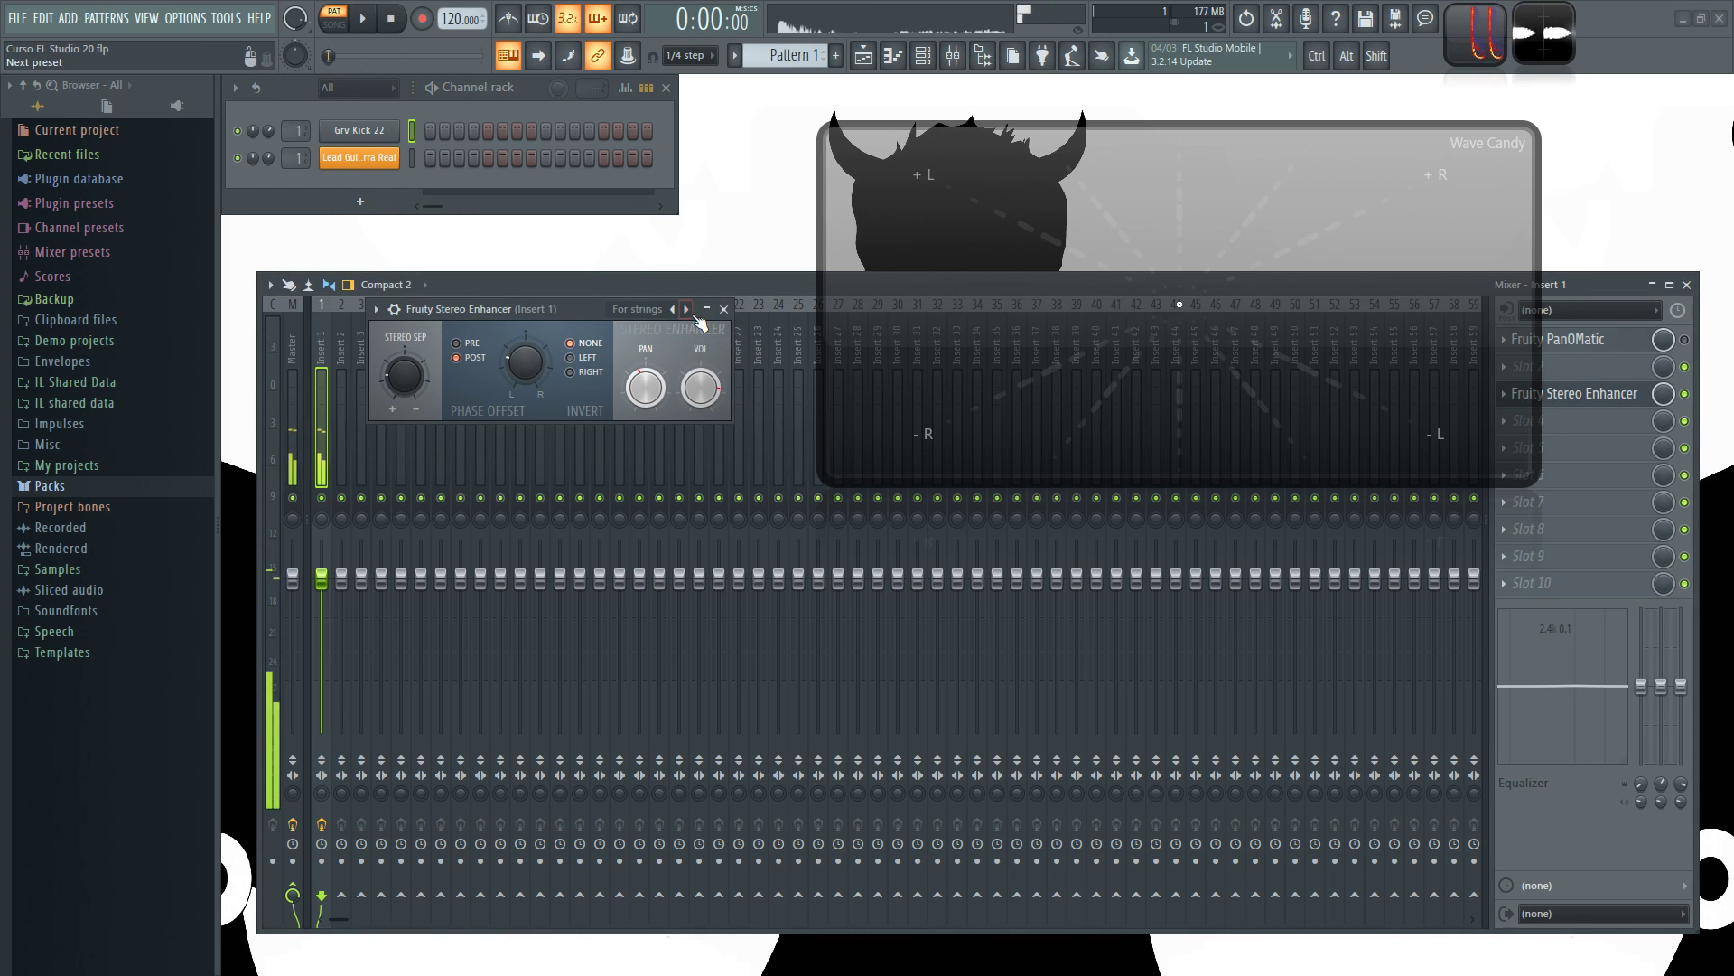
right_click(687, 310)
click(719, 354)
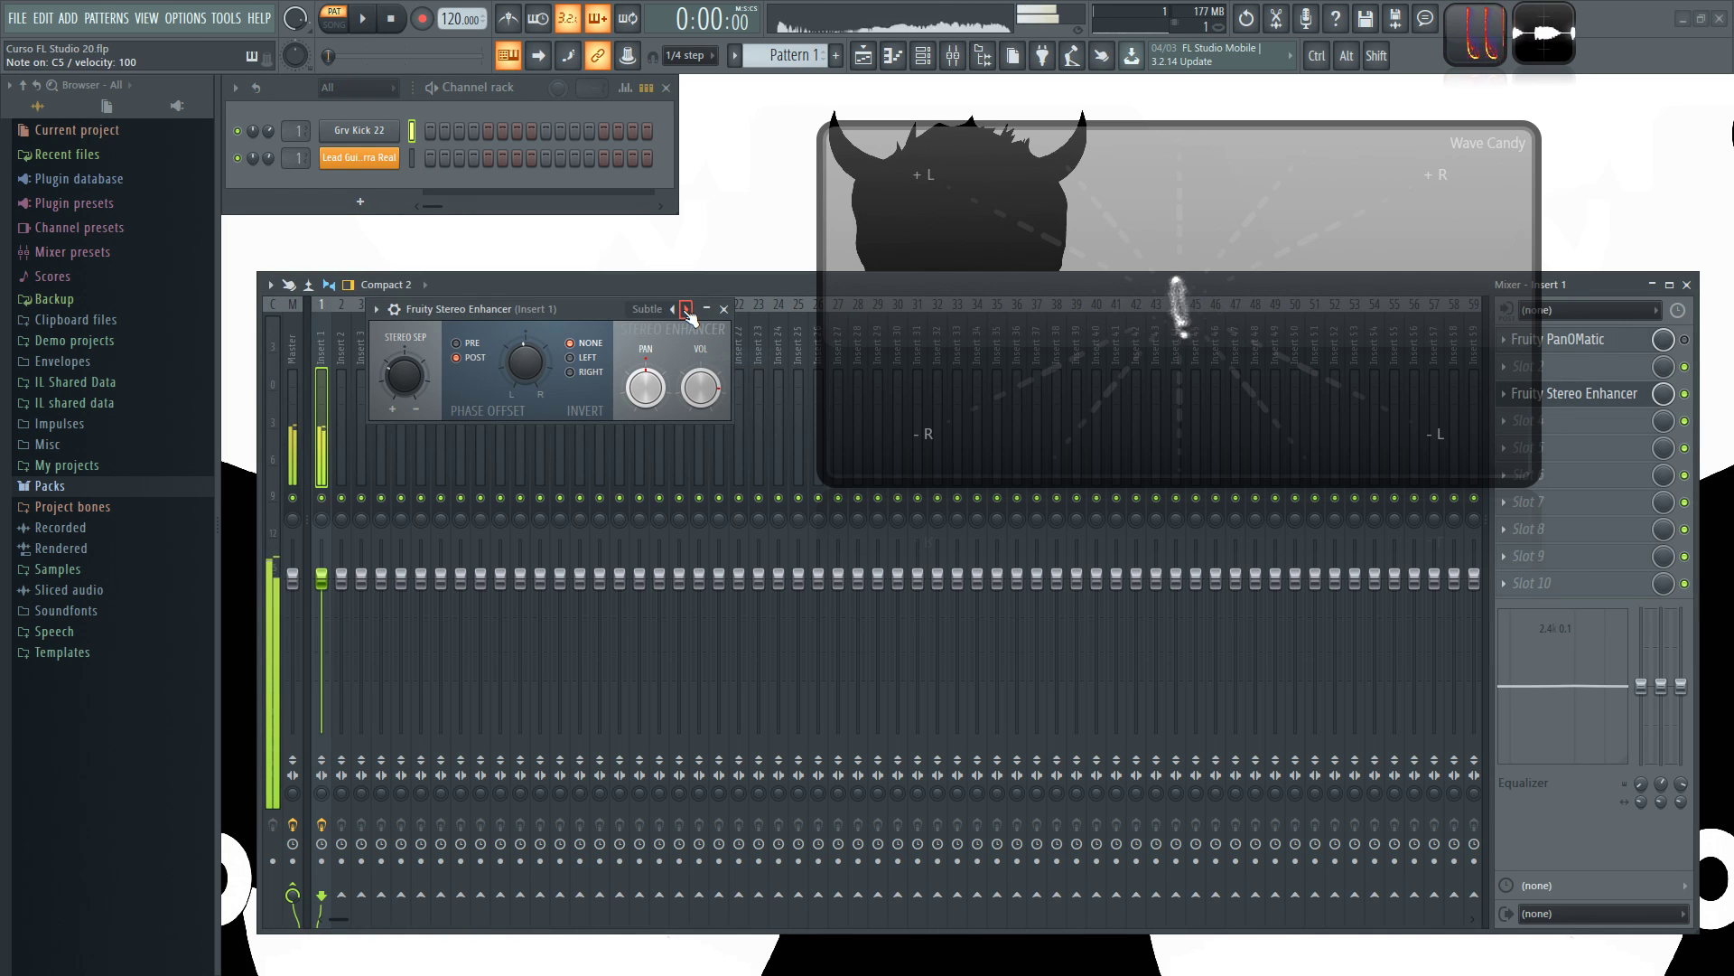
right_click(687, 312)
click(724, 309)
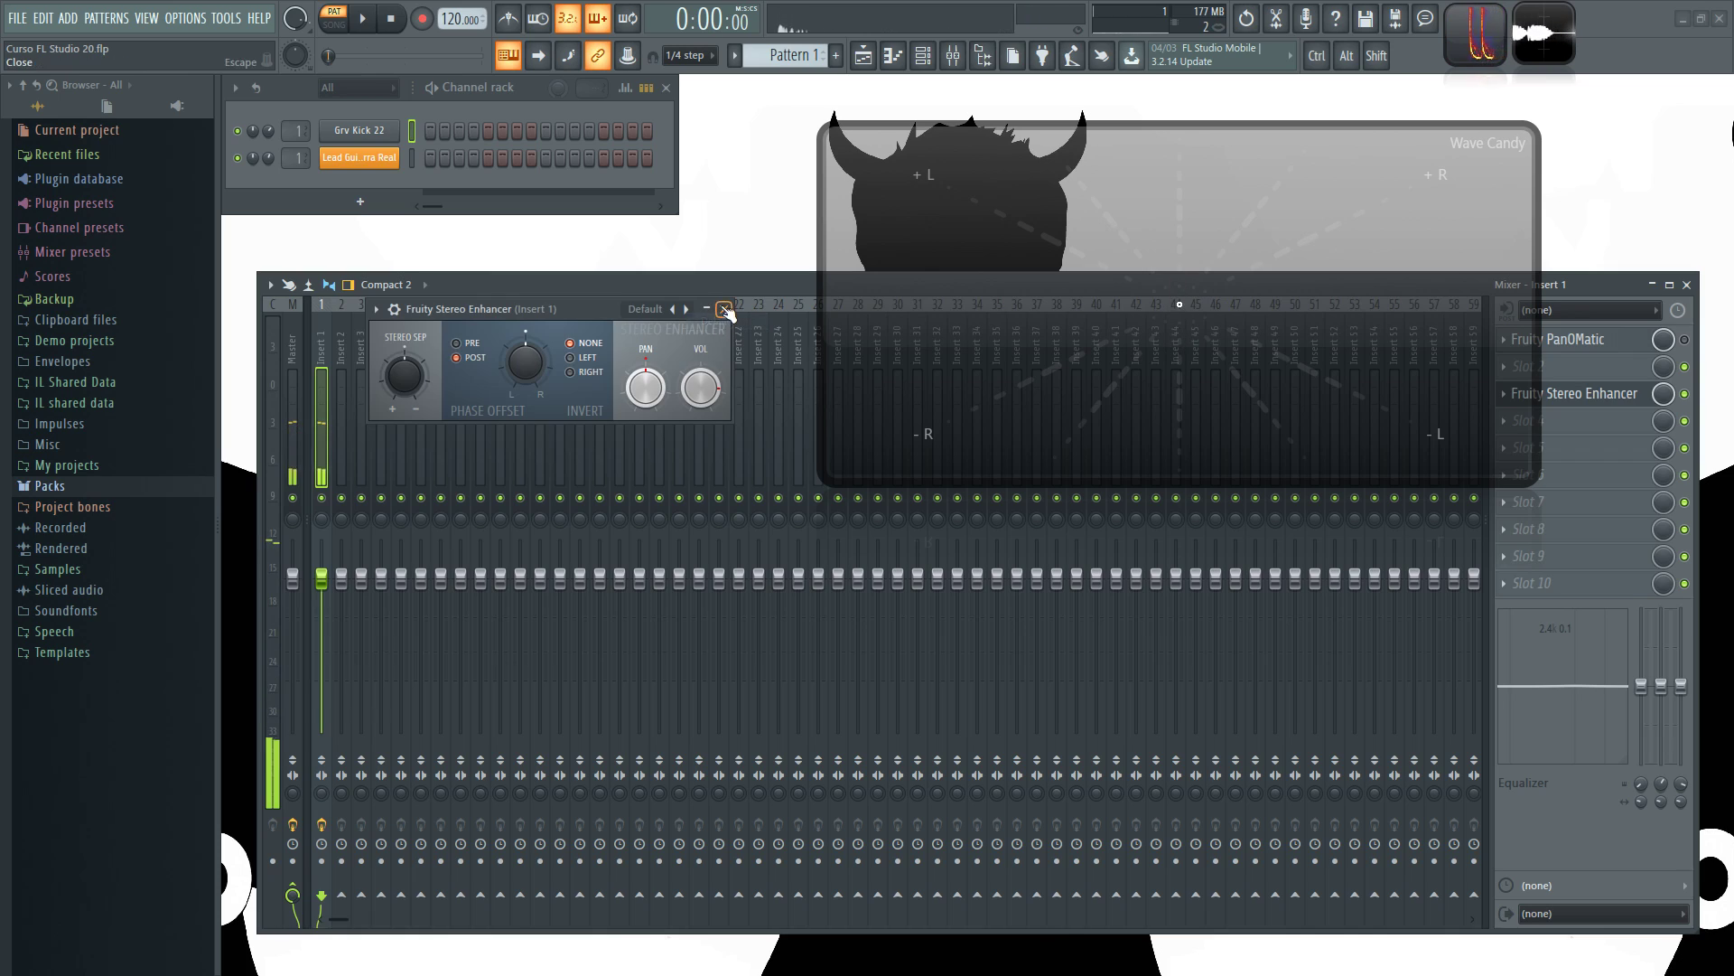
- Close Fruity Stereo Enhancer and open Fruity PanOMatic from Insert 1's effect slots
click(724, 309)
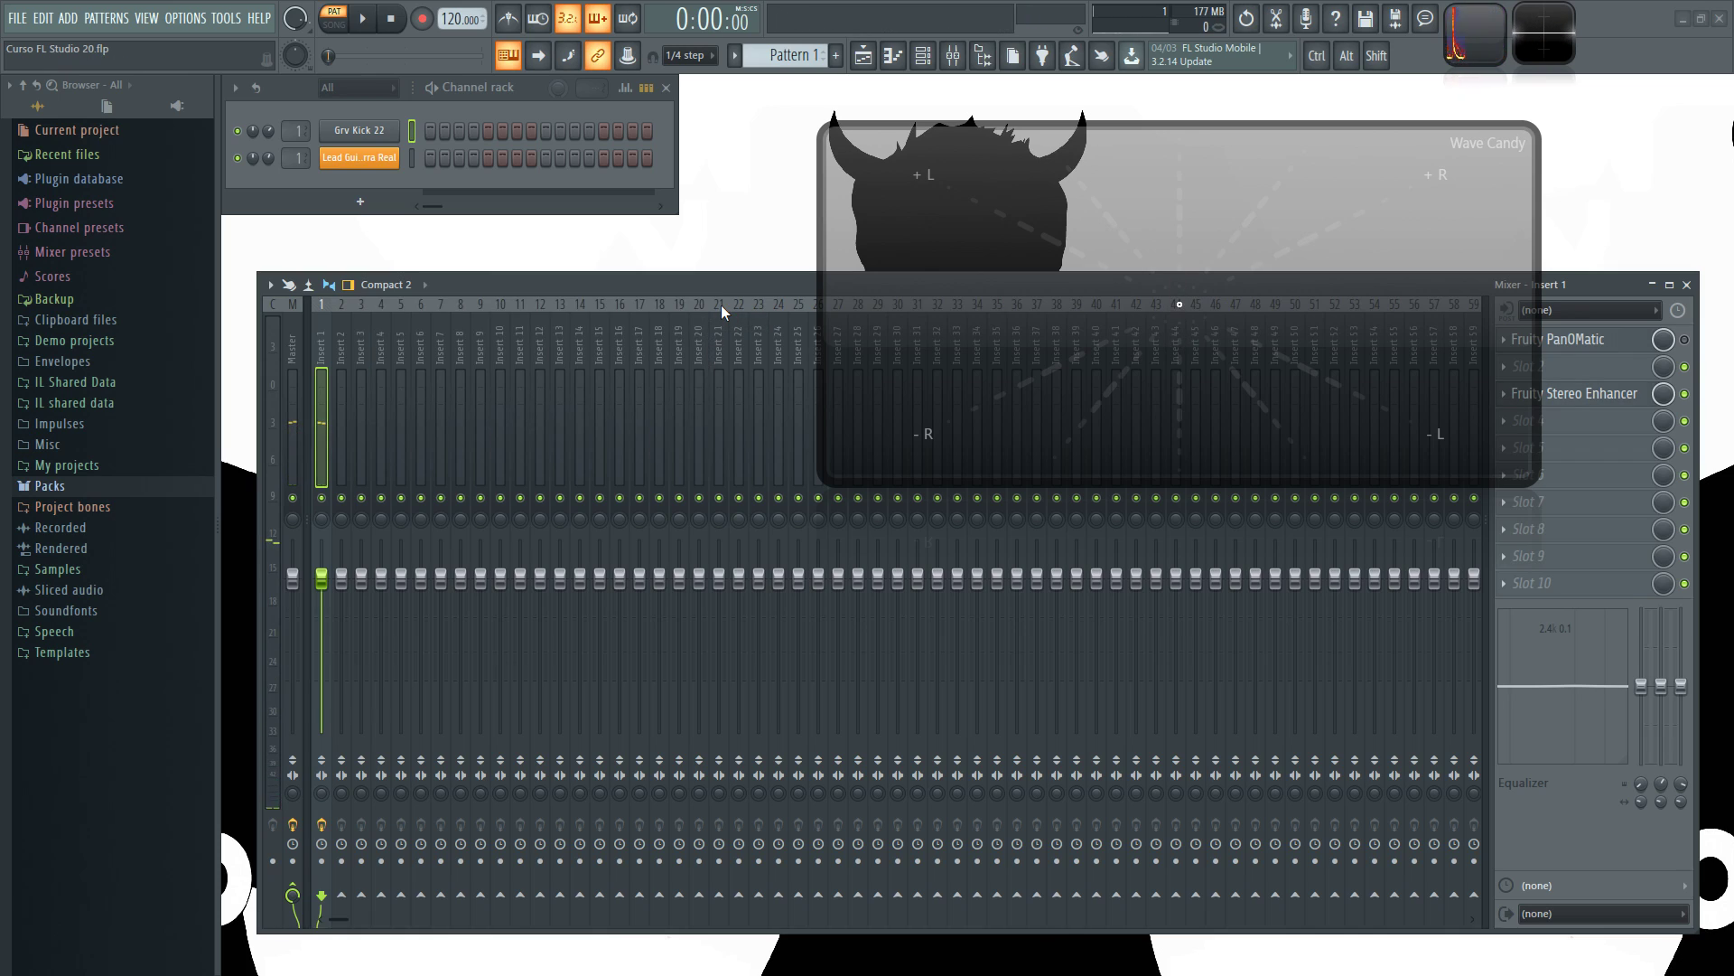
click(1614, 341)
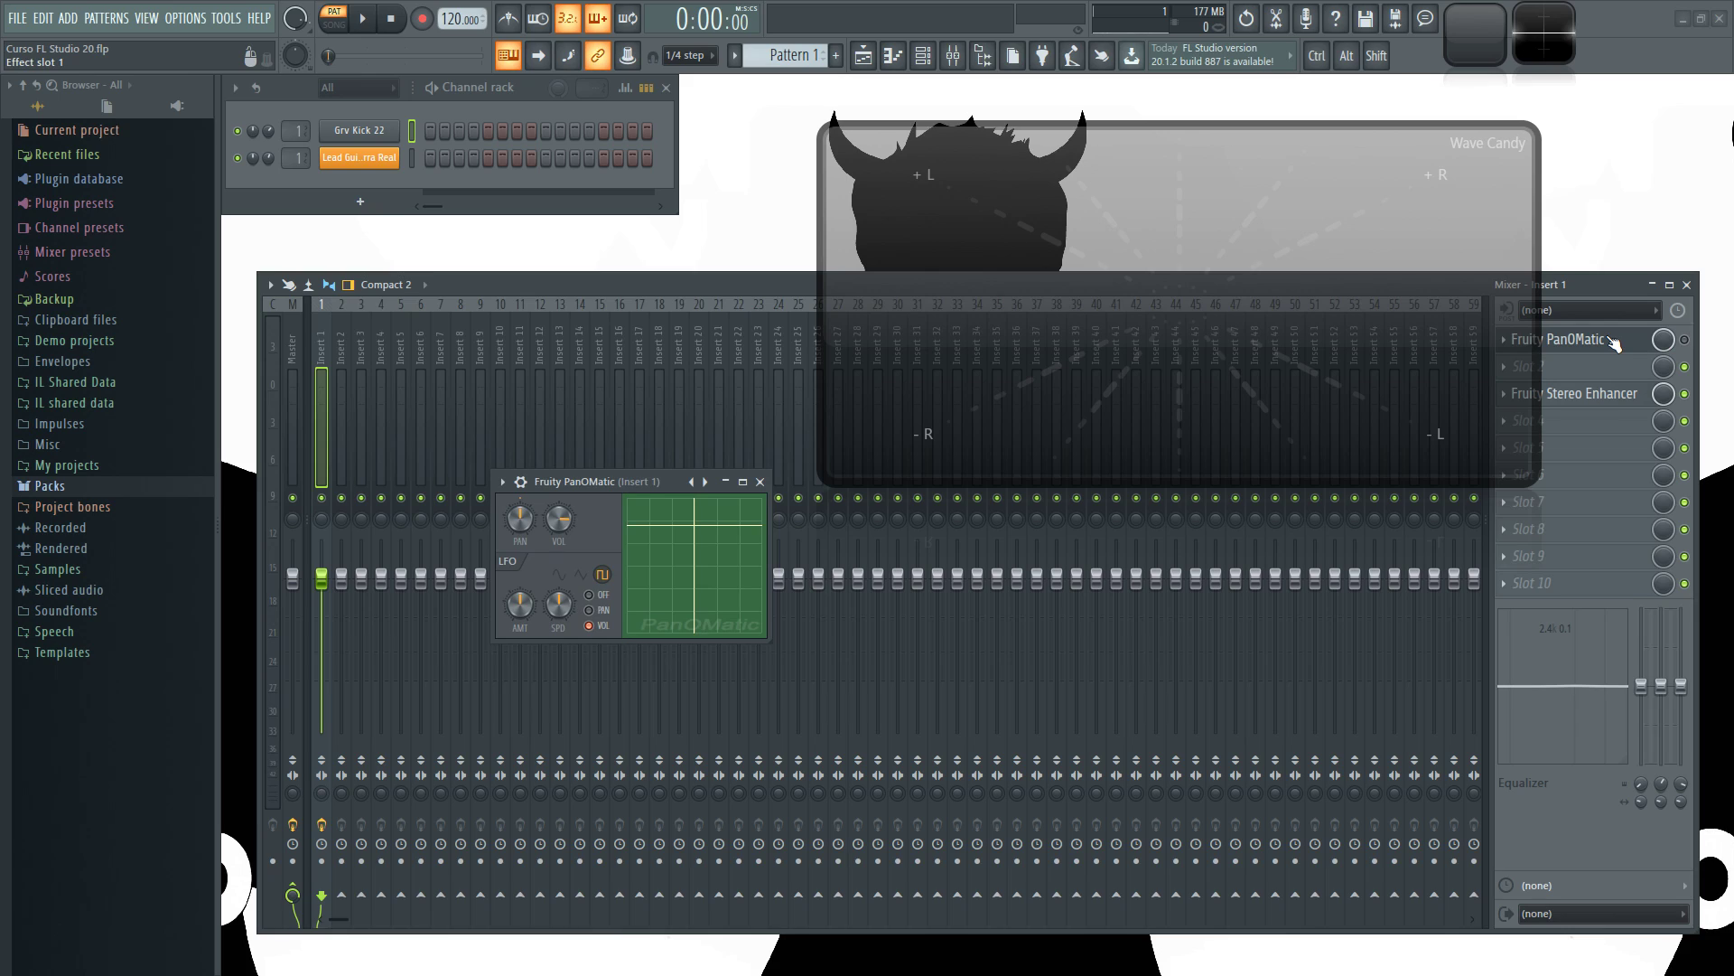